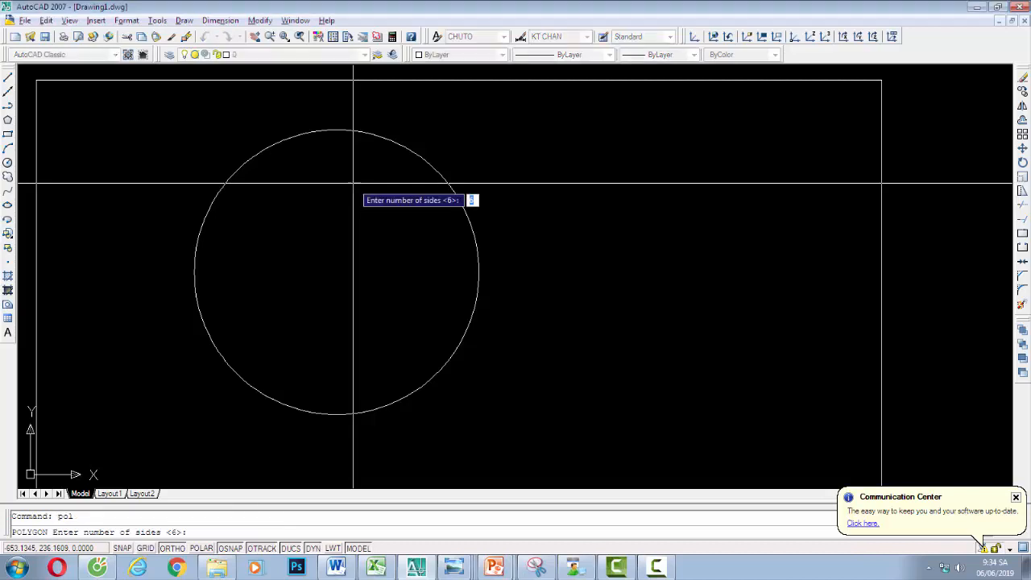
- Draw a 5-sided polygon inscribed in the existing circle, centred on its centre with one vertex at the circle's top quadrant
text(5)
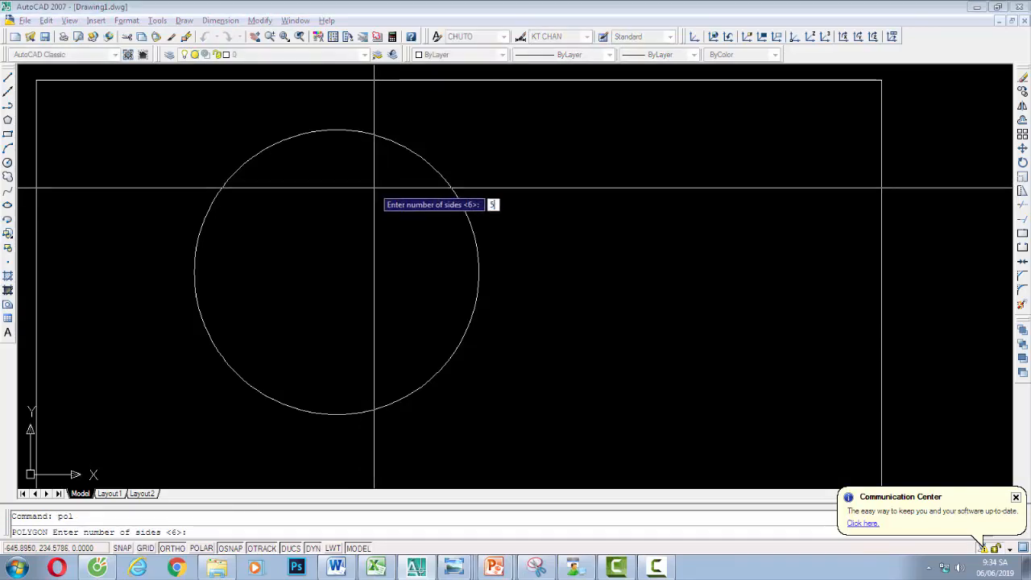
key(Return)
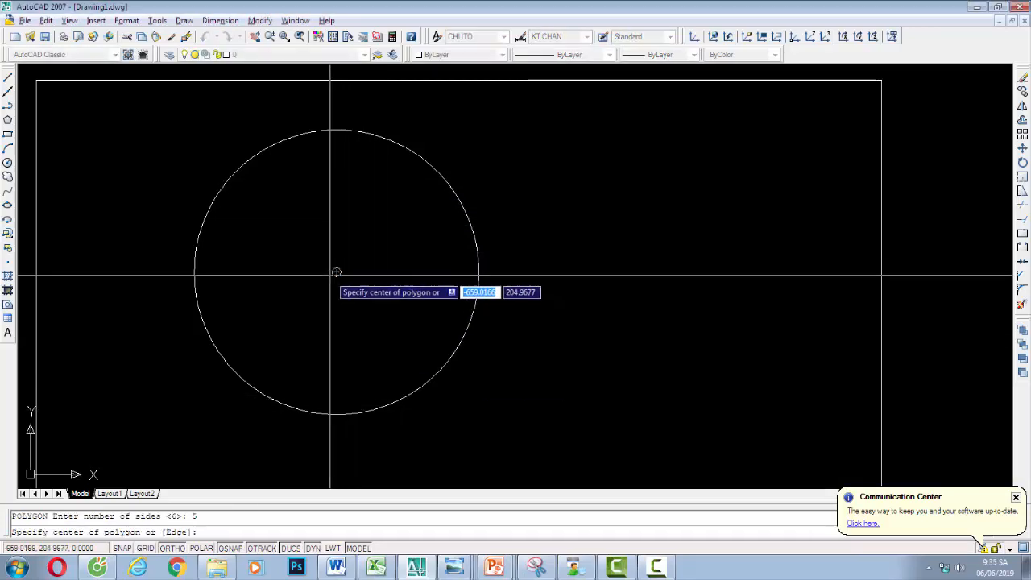
click(337, 272)
text(i)
key(Return)
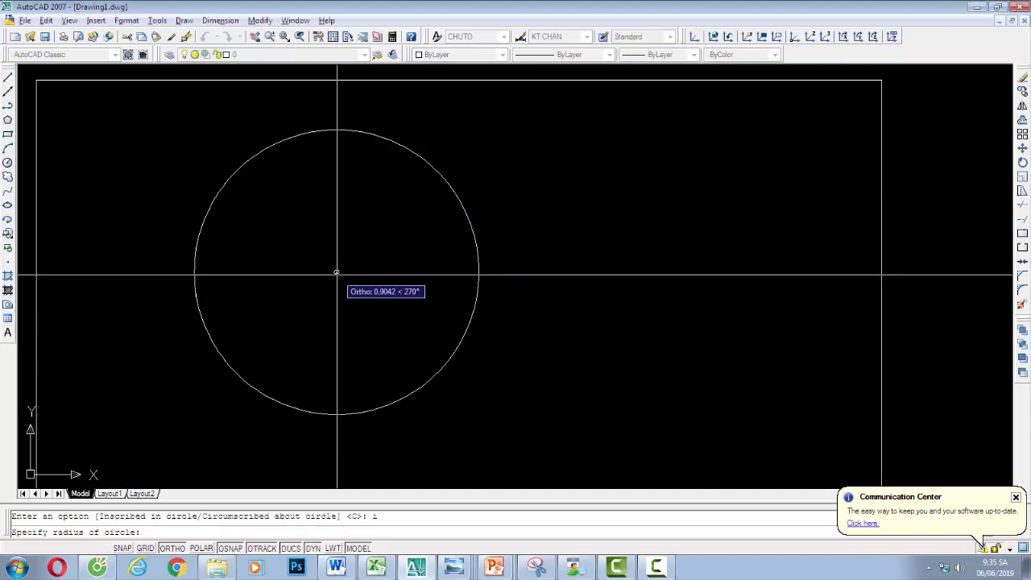
click(336, 128)
- Draw a second 5-sided polygon in the empty frame area beside the circle, using the Inscribed option and a radius of 50
mouse_move(556, 320)
middle_down()
mouse_move(428, 311)
mouse_move(483, 311)
middle_up()
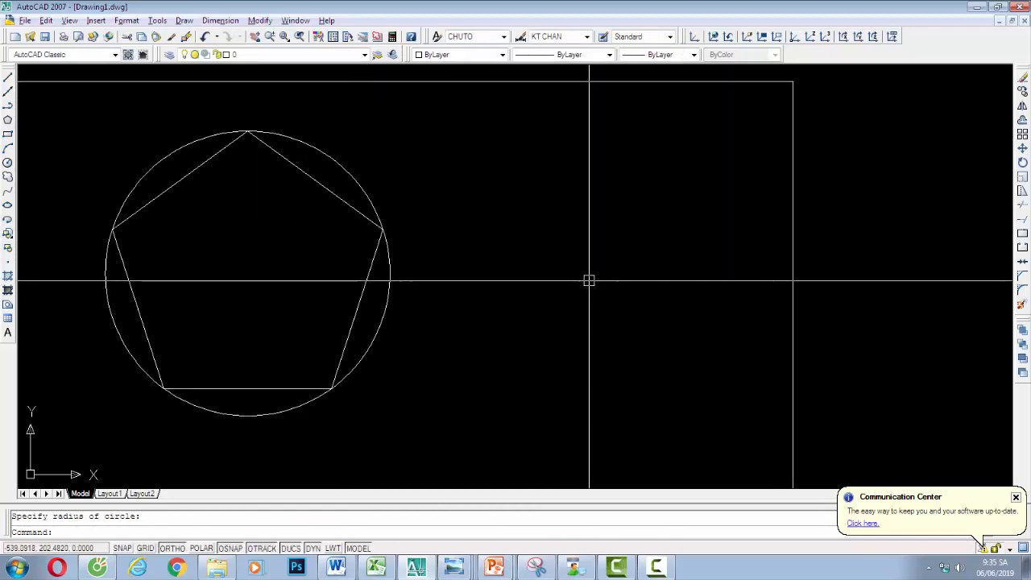
text(pol)
key(Return)
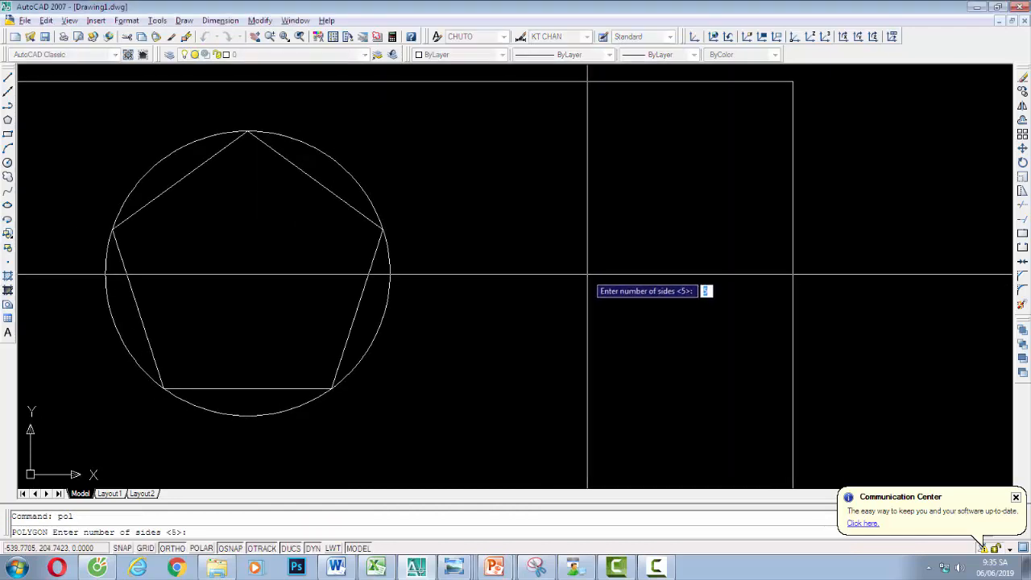
key(Return)
click(579, 290)
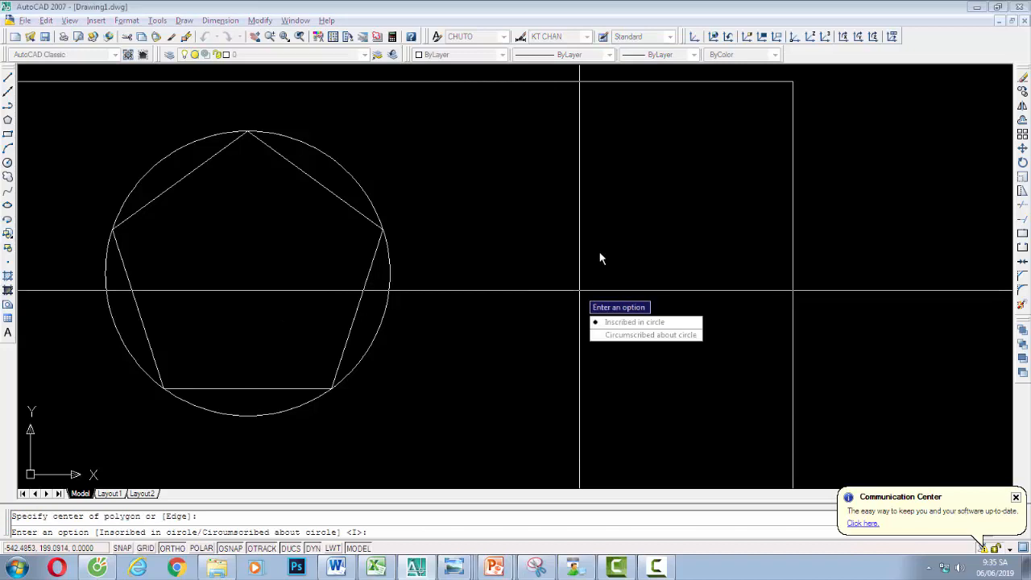
text(i)
key(Return)
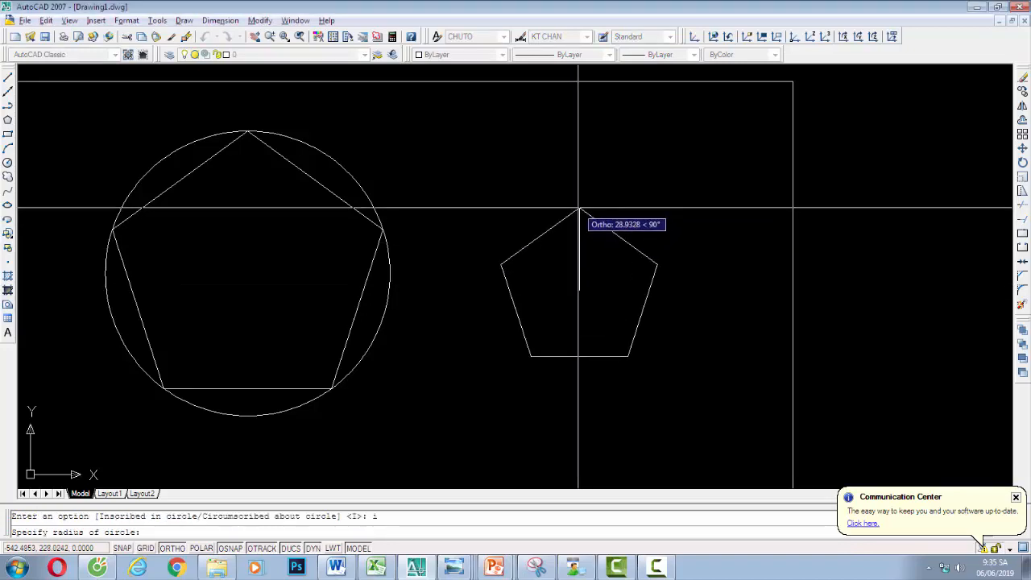
text(50)
key(Return)
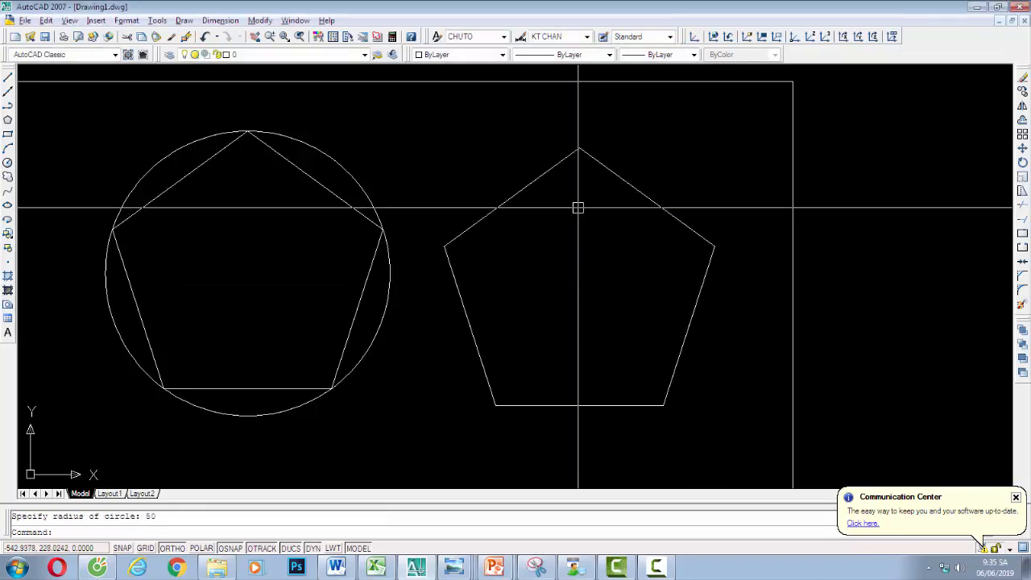
- Draw another 5-sided polygon outside the drawing frame, to its left, inscribed in a circle of radius 50
scroll(579, 208, down, 3)
scroll(596, 309, up, 3)
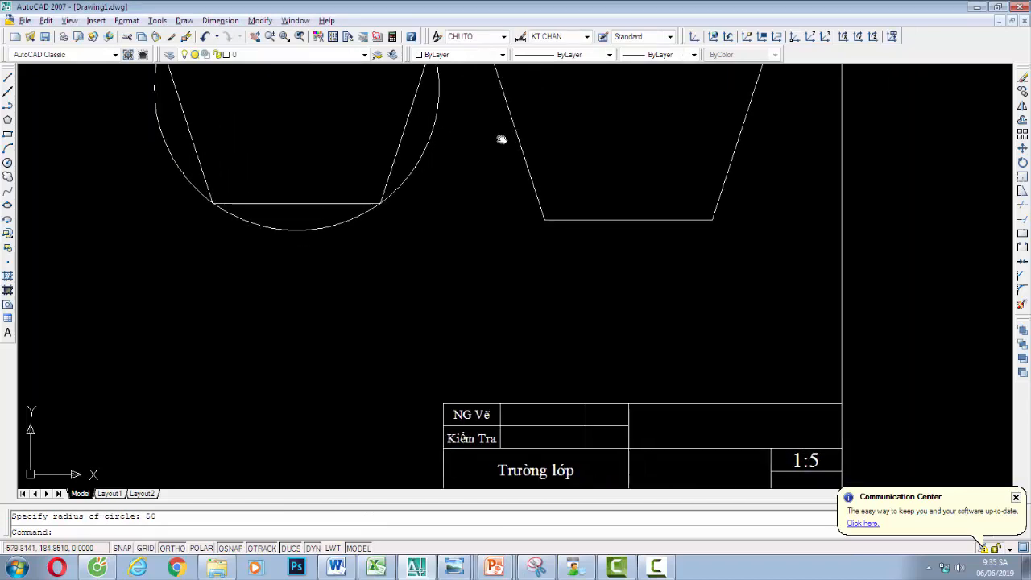
mouse_move(502, 138)
middle_down()
mouse_move(723, 160)
mouse_move(928, 229)
middle_up()
middle_drag(535, 209, 860, 267)
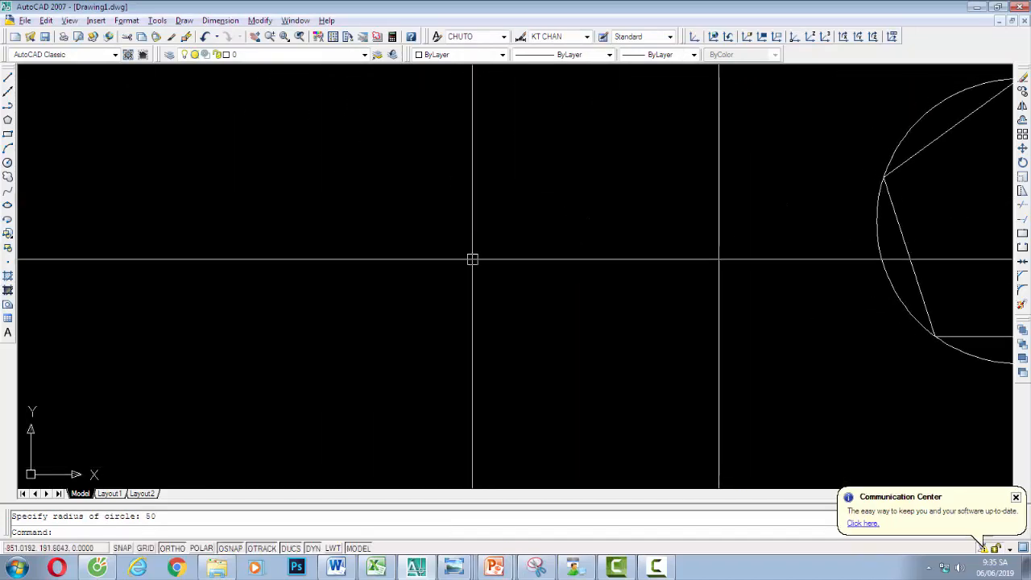
text(pol)
key(Return)
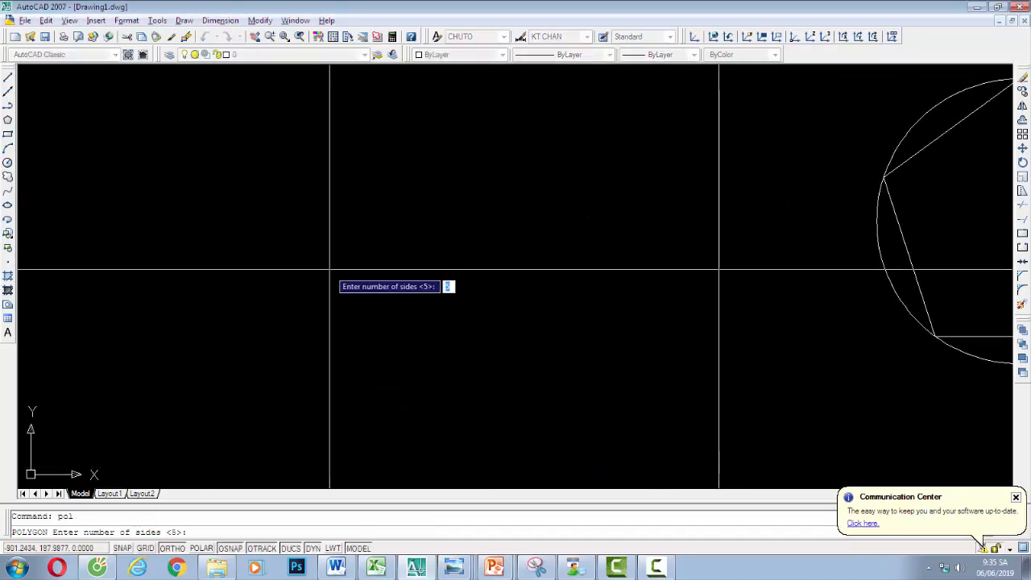
key(Return)
click(288, 273)
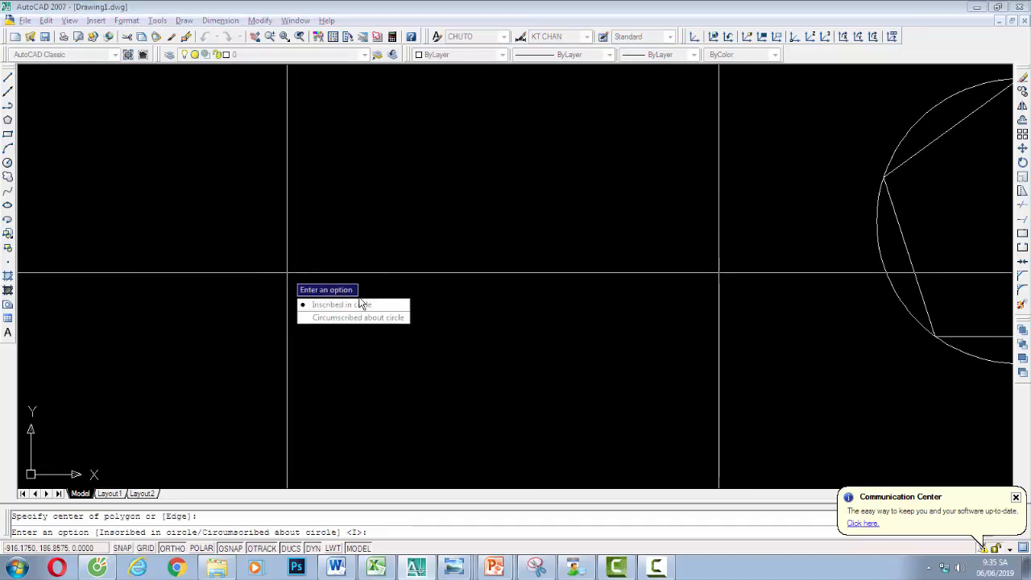
click(362, 304)
text(50)
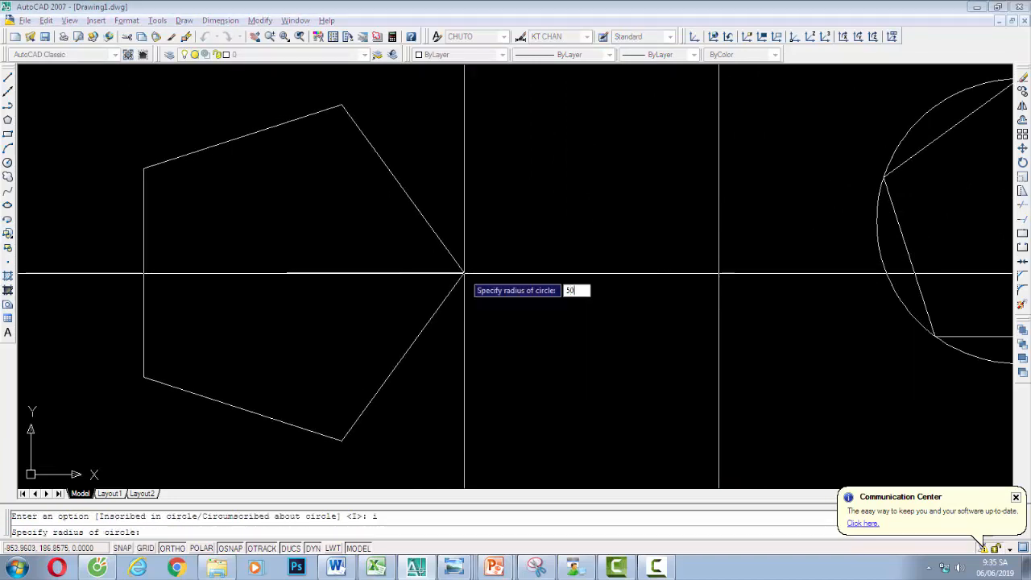
key(Return)
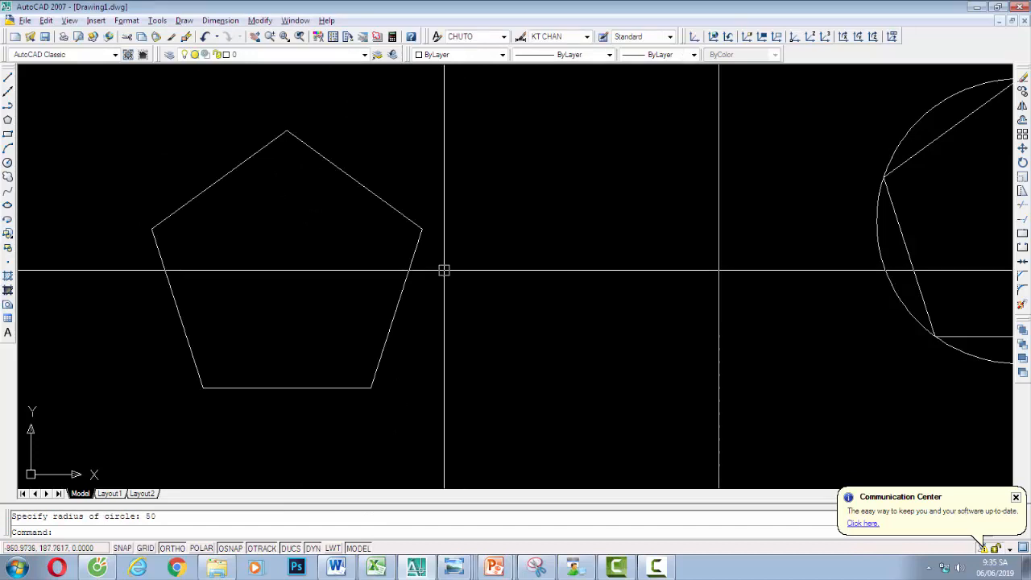
mouse_move(888, 268)
middle_down()
mouse_move(162, 335)
mouse_move(382, 279)
mouse_move(663, 304)
mouse_move(617, 266)
mouse_move(777, 276)
mouse_move(624, 265)
mouse_move(343, 299)
mouse_move(340, 314)
middle_up()
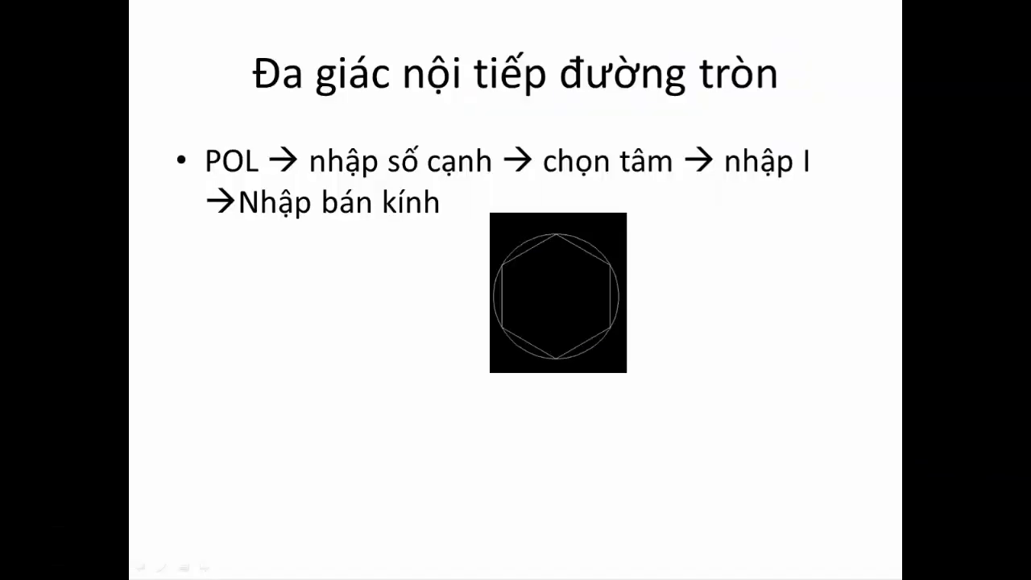
key(Right)
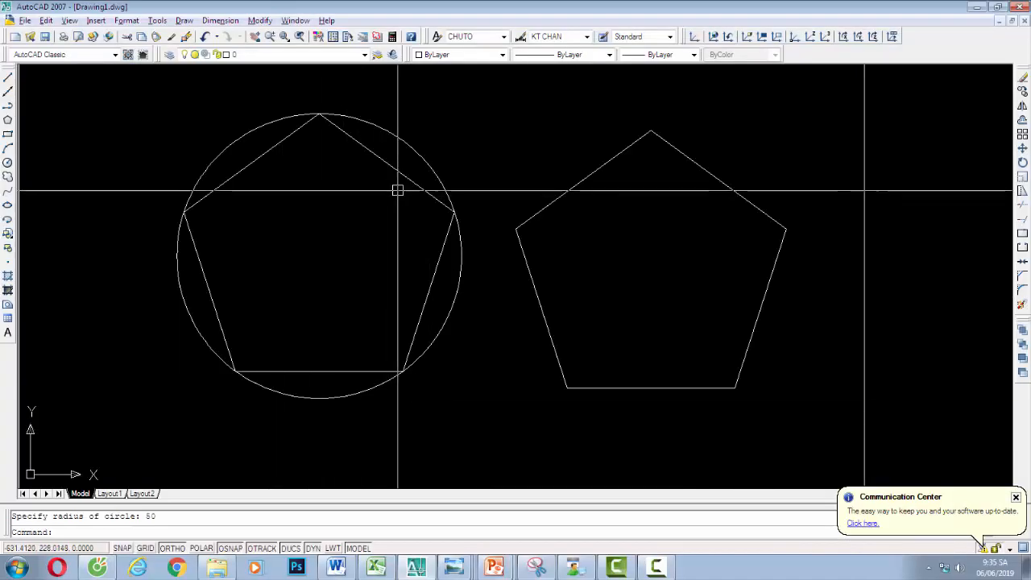
- Delete the pentagon inside the circle and the separate pentagon beside it
click(399, 178)
key(Delete)
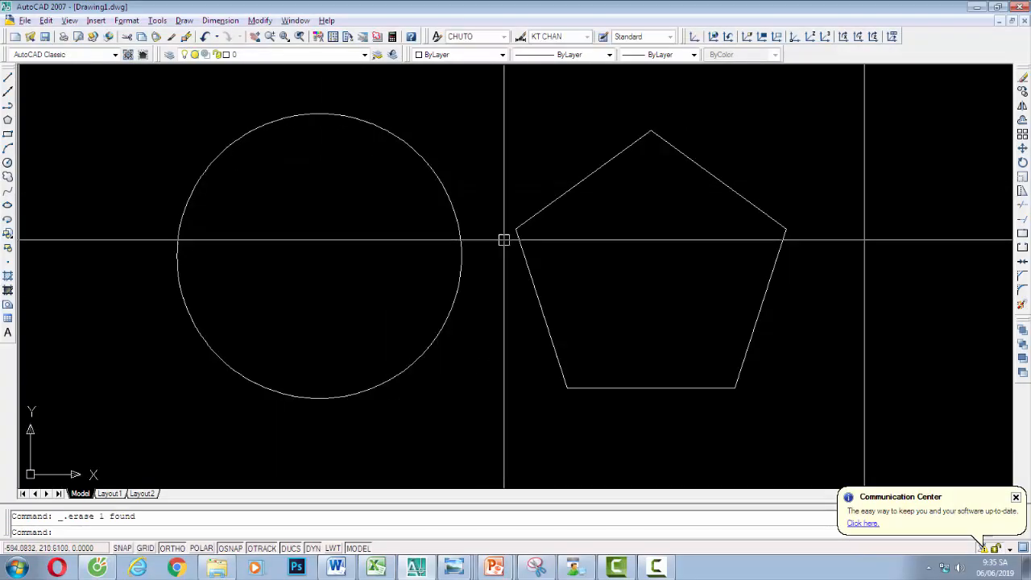
click(536, 281)
key(Delete)
- Draw a 6-sided polygon circumscribed about the circle, centred on its centre and sized to its top quadrant
text(pol)
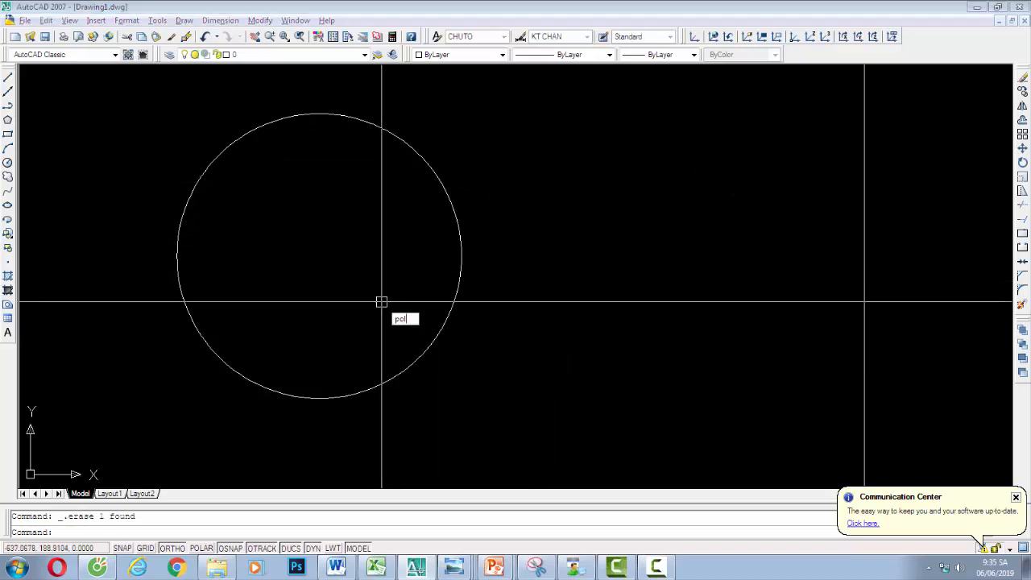
key(Return)
text(6)
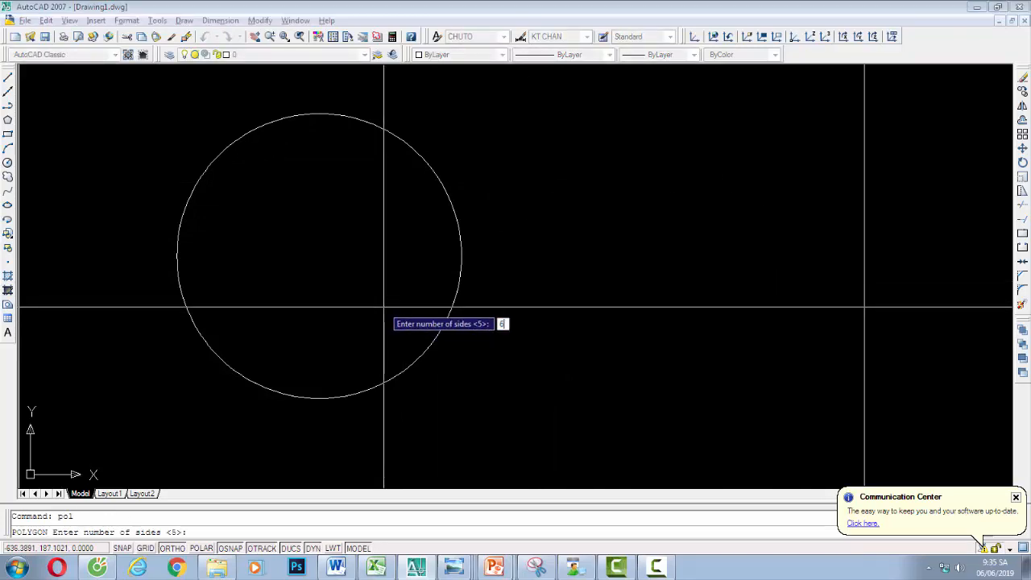
key(Return)
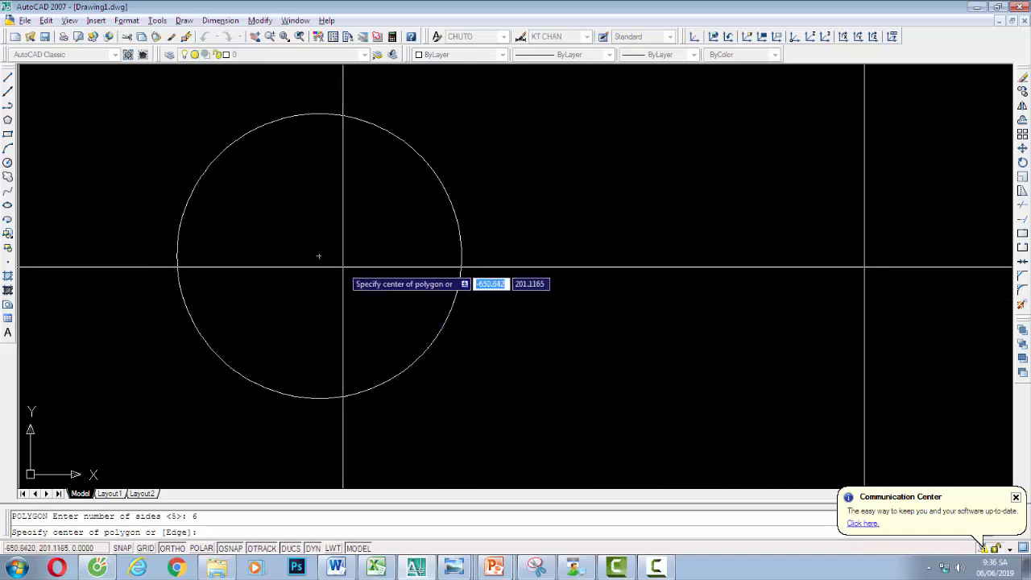
click(319, 256)
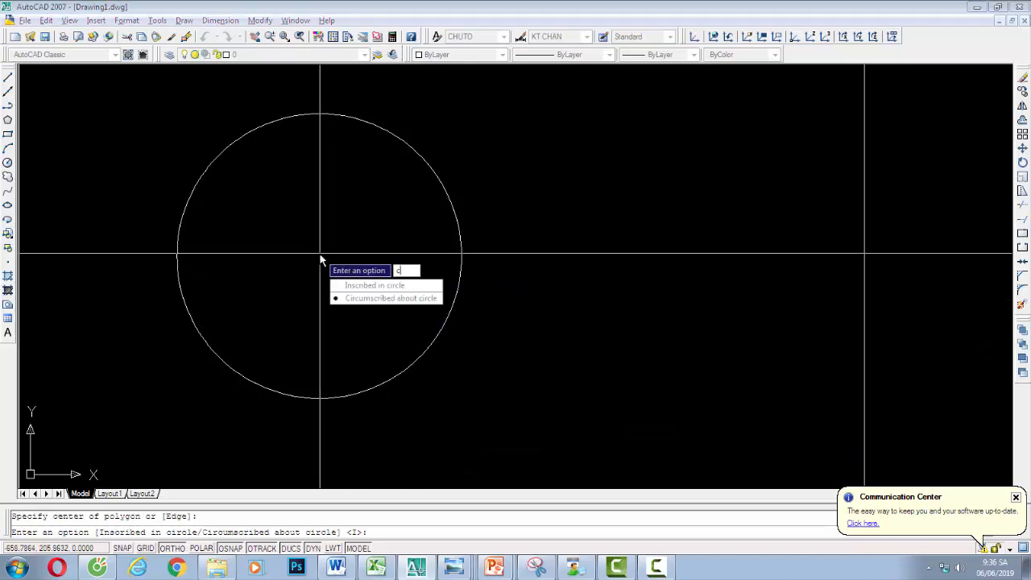
key(Return)
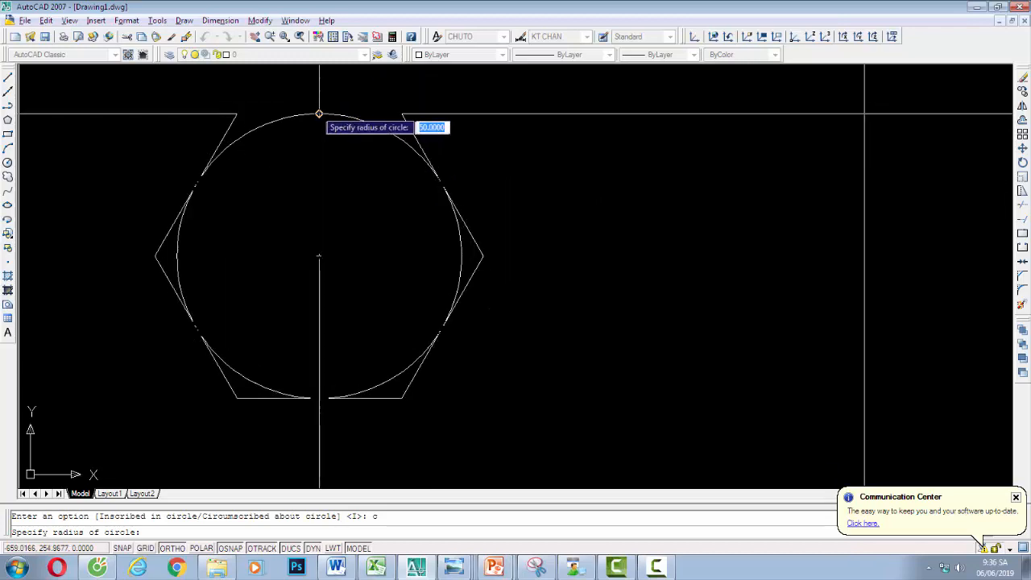
click(319, 114)
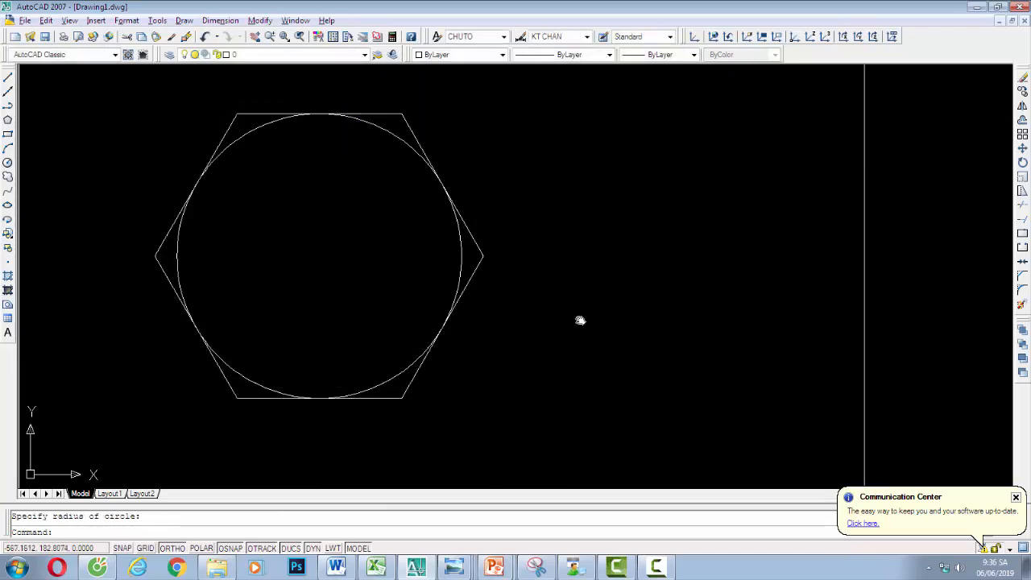
- Draw a second 6-sided polygon in the empty area beside the circle, using the Circumscribed option and a radius of 50
middle_drag(578, 318, 479, 331)
text(pol)
key(Return)
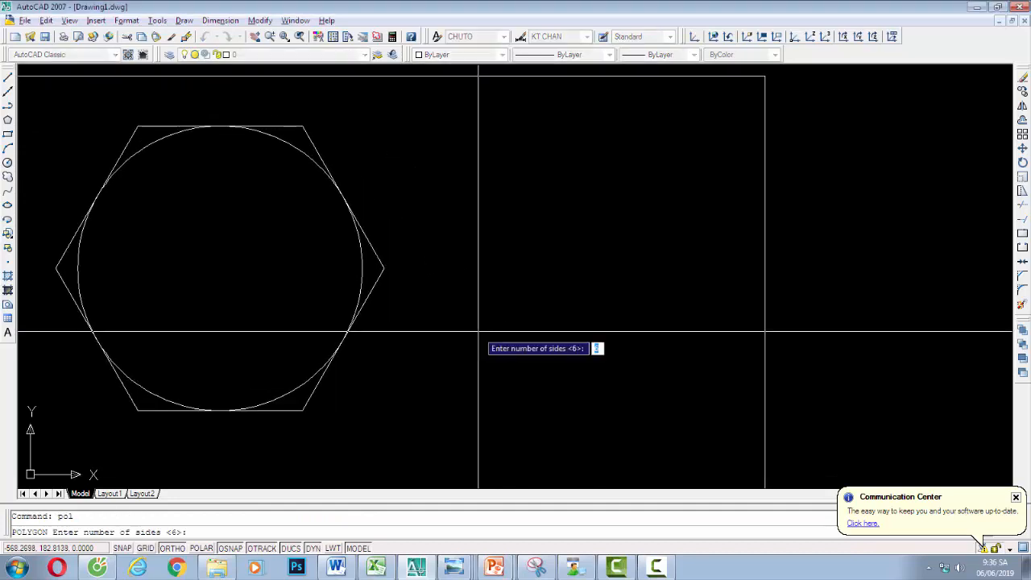
key(Return)
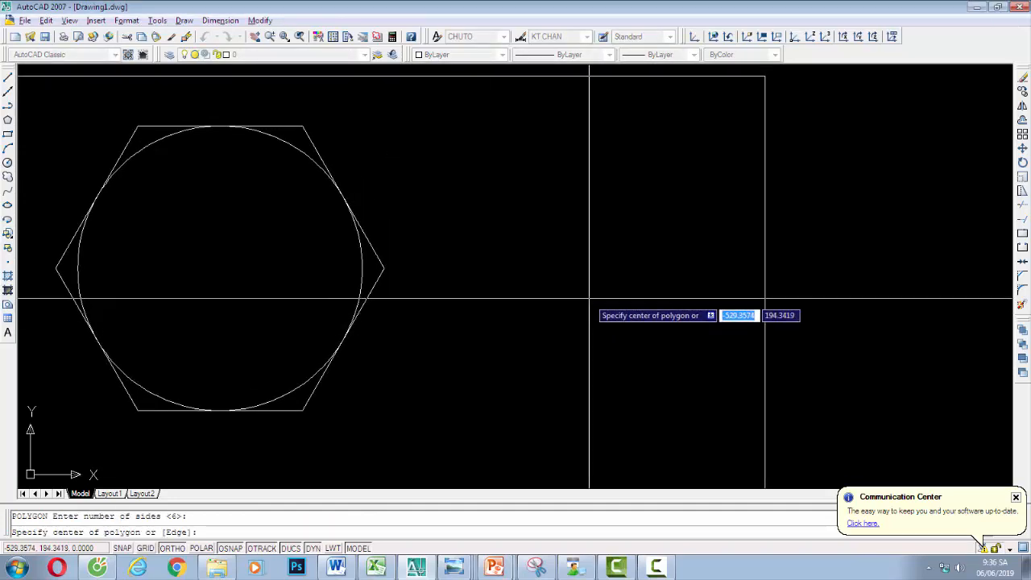
click(592, 296)
text(c)
key(Return)
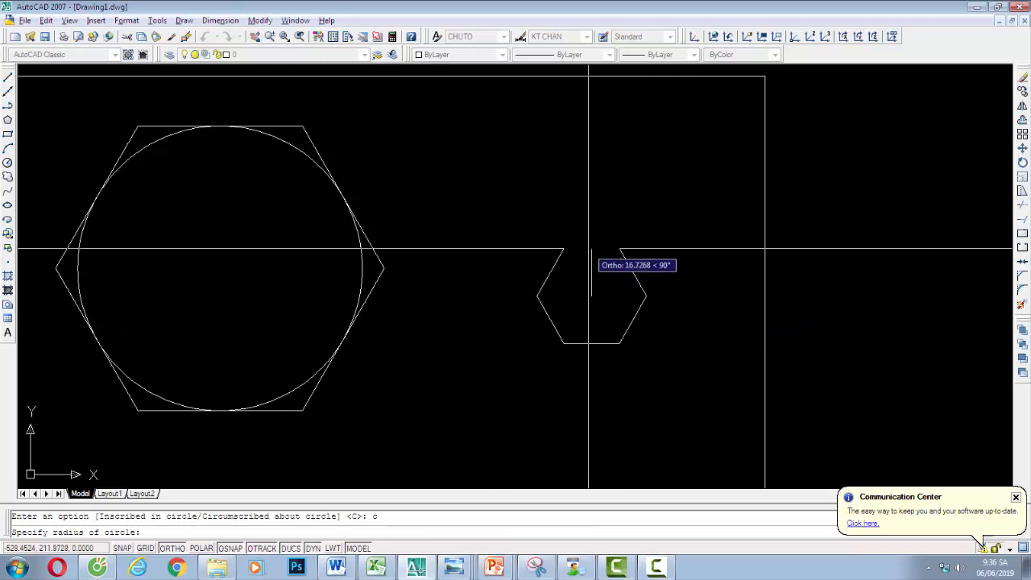
text(50)
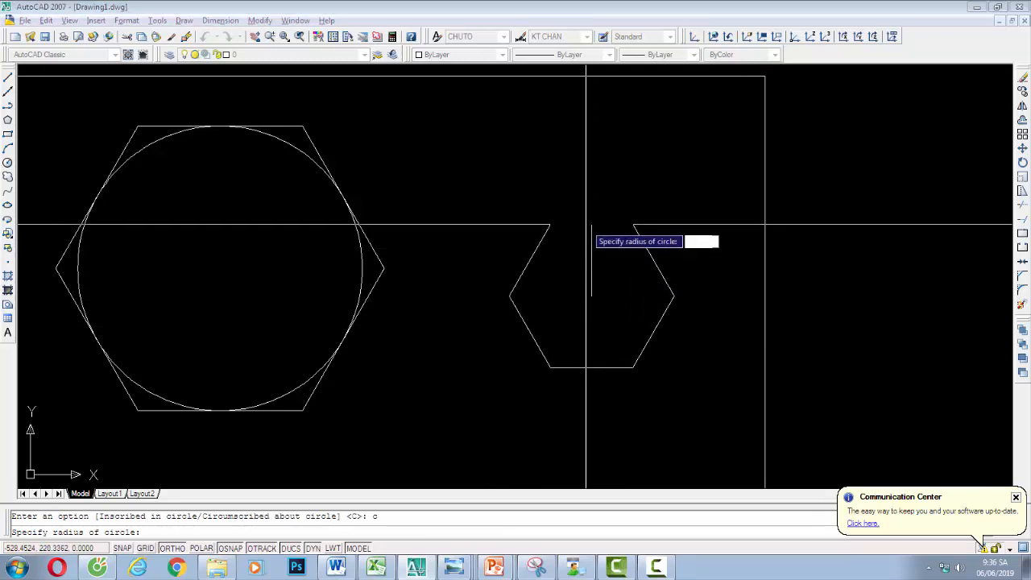
key(Return)
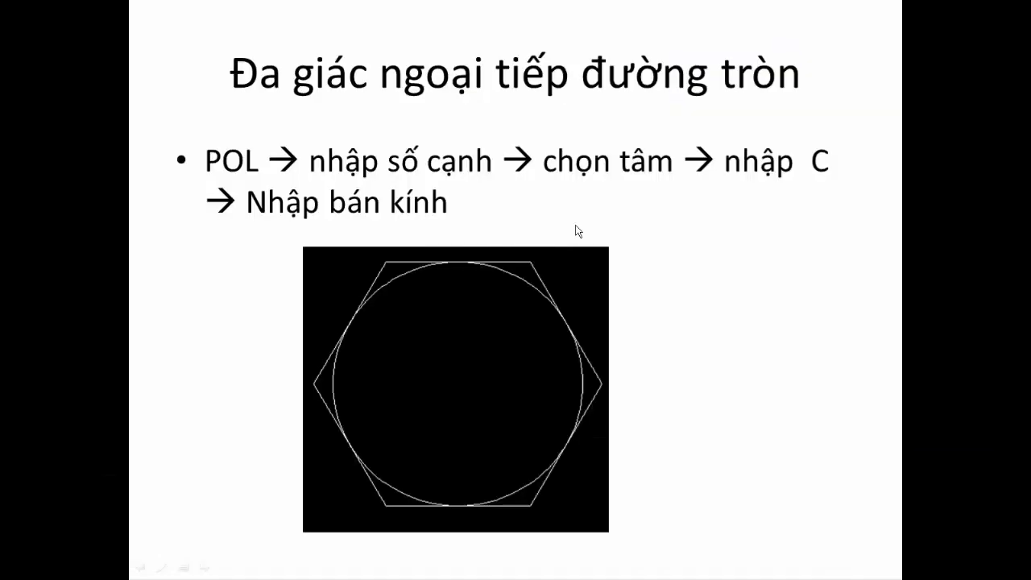
click(472, 328)
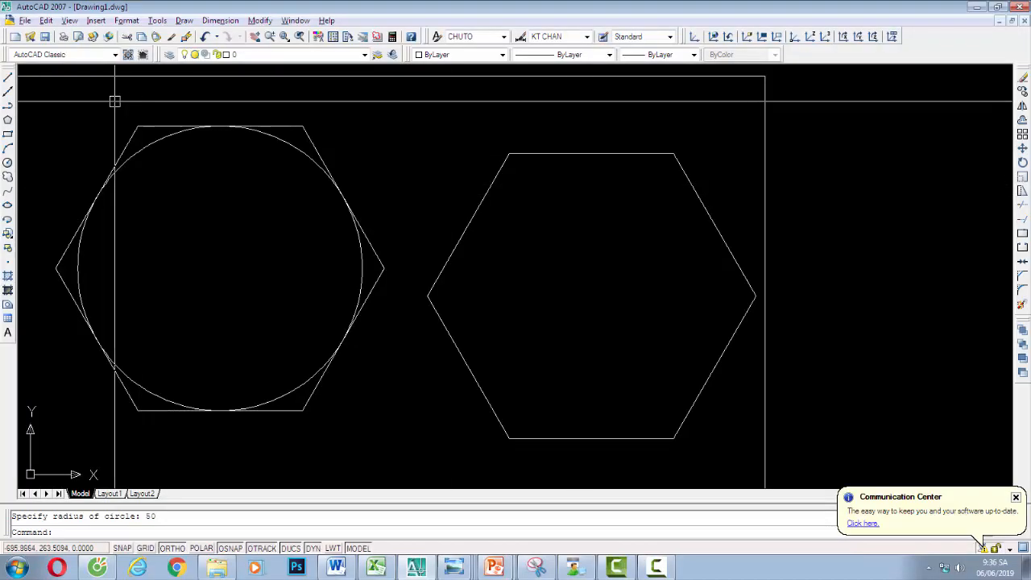
- Delete the circle and both hexagons from the drawing frame
click(127, 137)
click(138, 142)
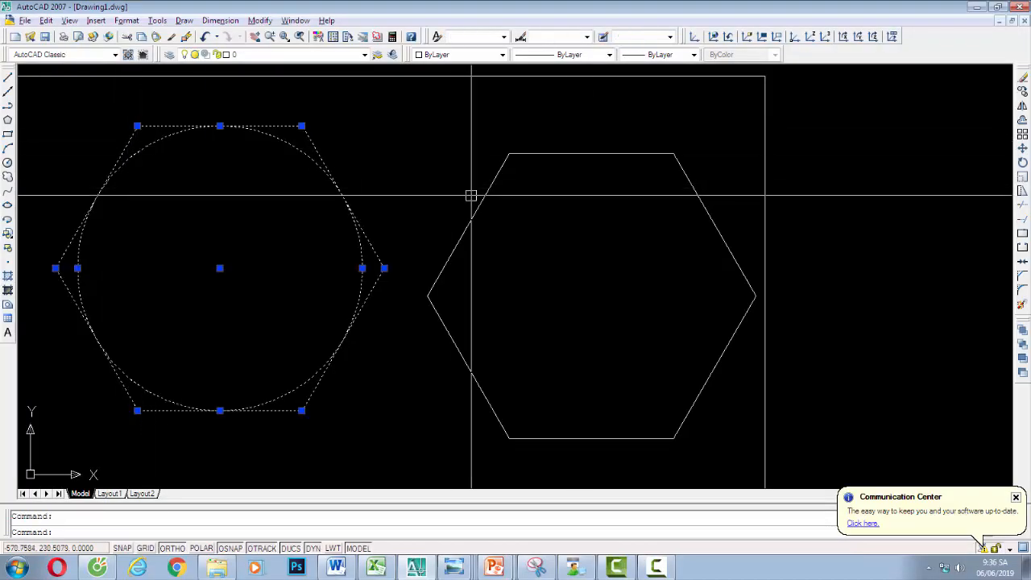
click(479, 198)
key(Delete)
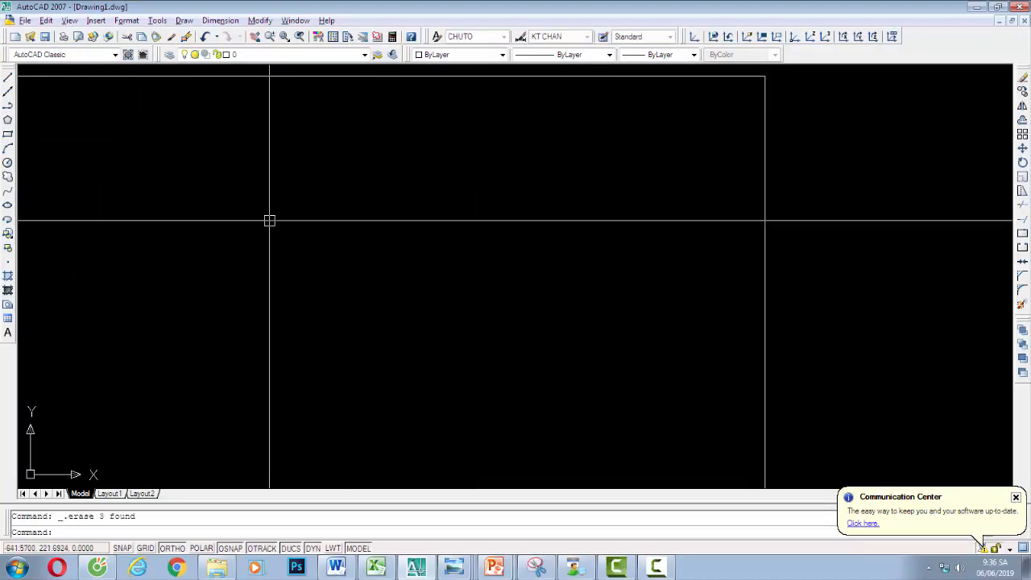
- Draw a 6-sided polygon inside the drawing frame using the Edge option, with a horizontal edge 60 long
mouse_move(269, 221)
middle_down()
mouse_move(412, 221)
mouse_move(386, 219)
middle_up()
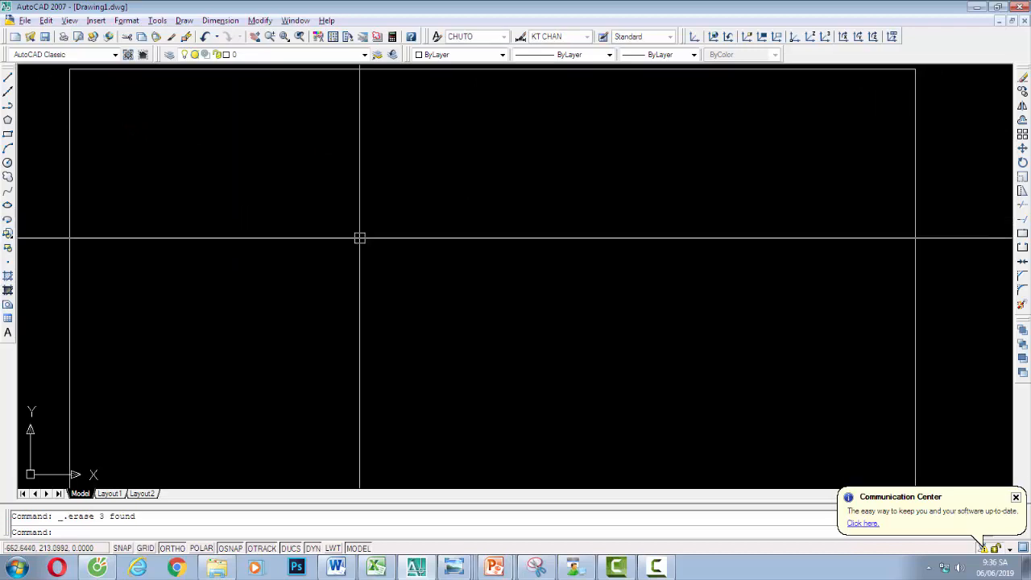
text(pol)
key(Return)
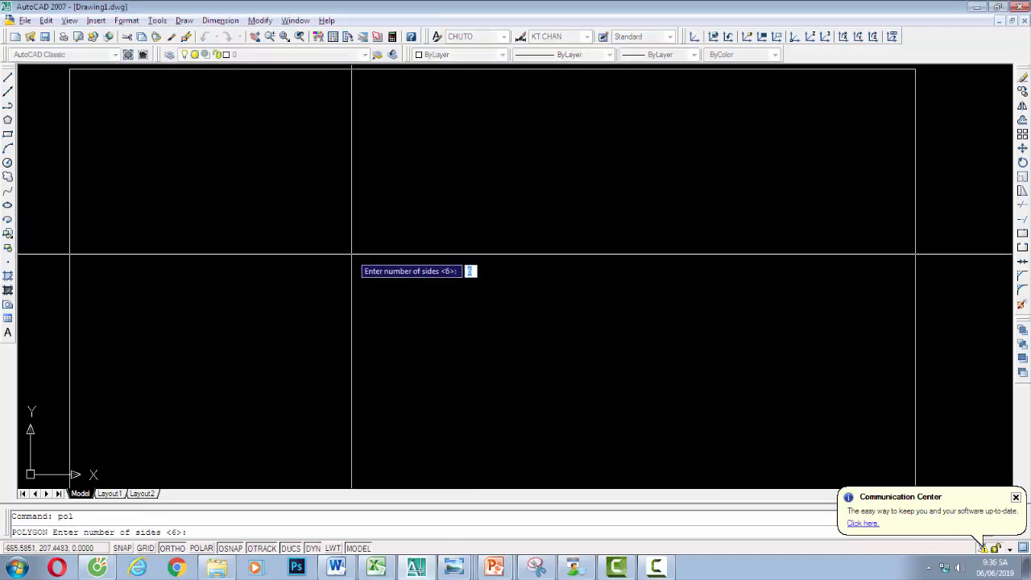
key(Return)
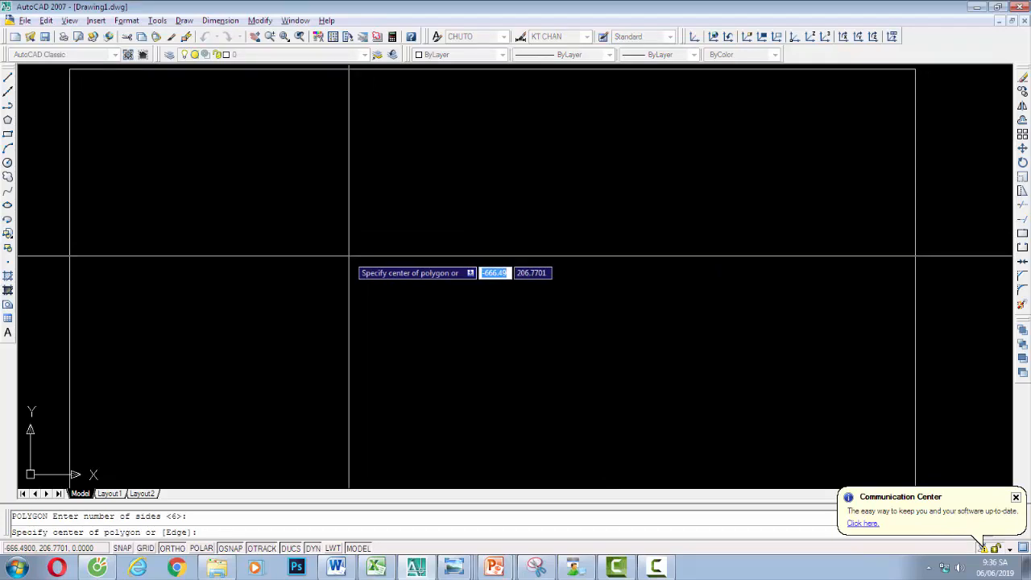
text(e)
key(Return)
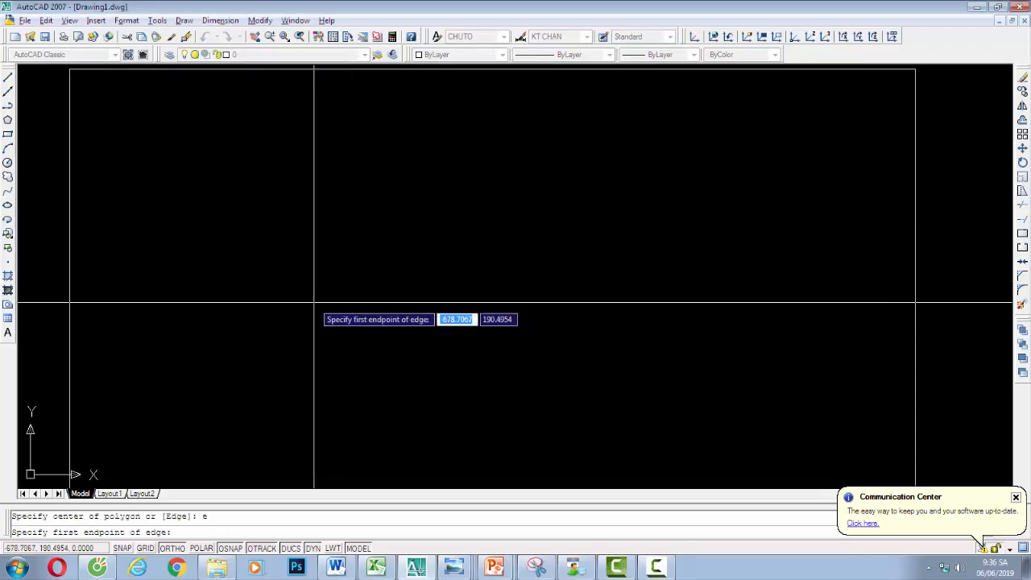
click(262, 329)
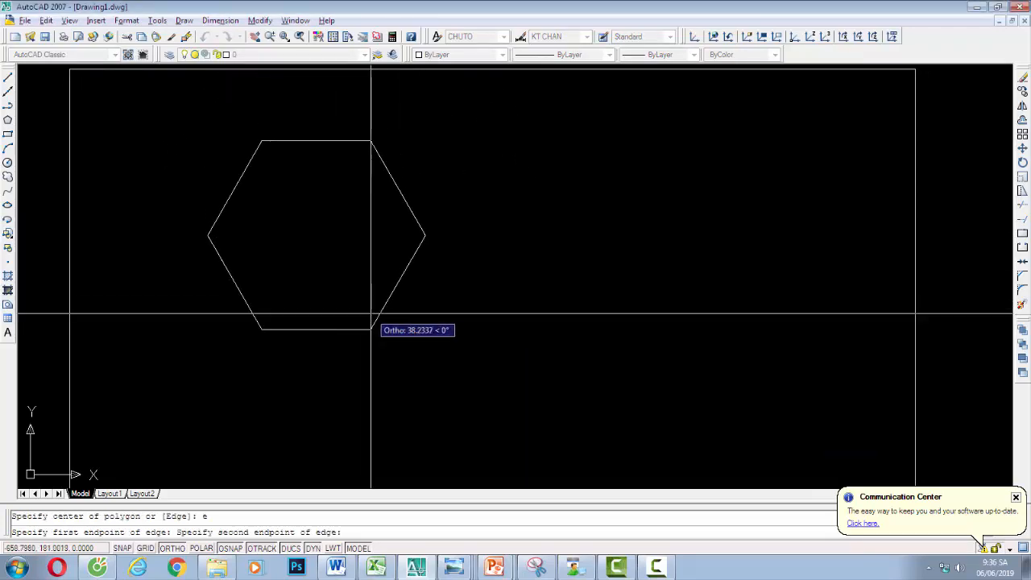
text(60)
key(Return)
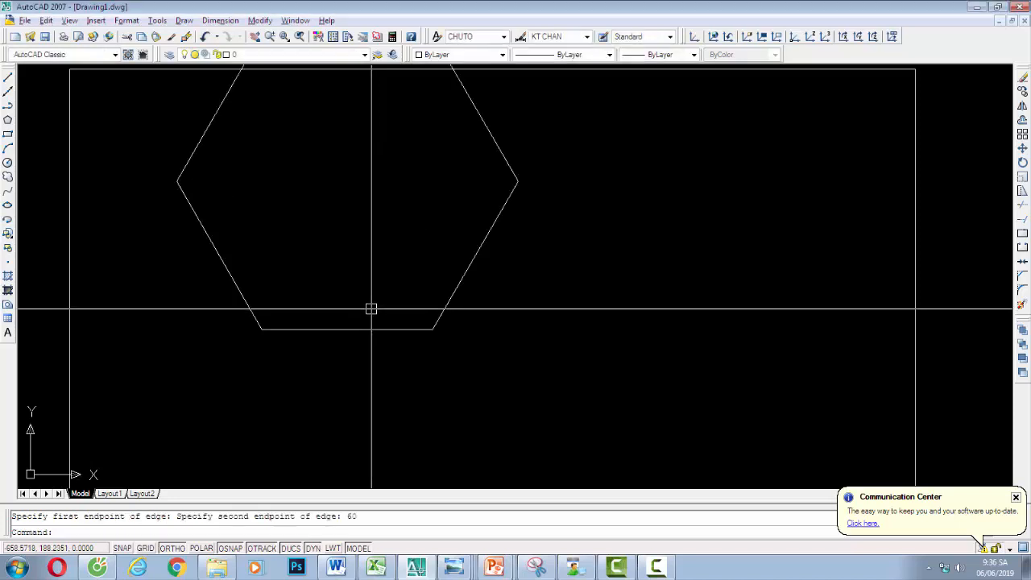
- Move the hexagon diagonally down and left with Ortho off so it lies fully inside the frame
click(380, 329)
text(m)
key(Return)
click(380, 329)
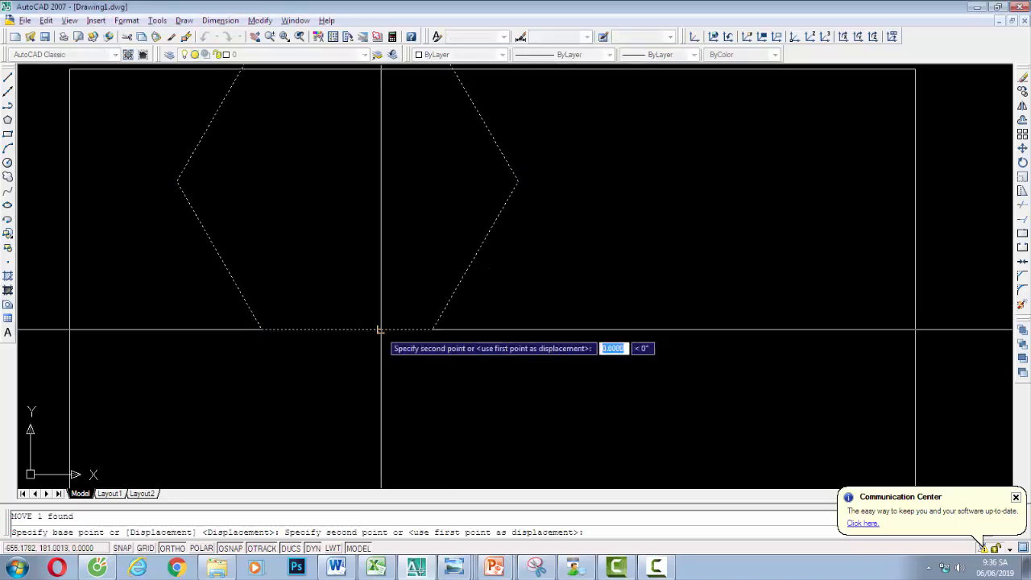
key(F8)
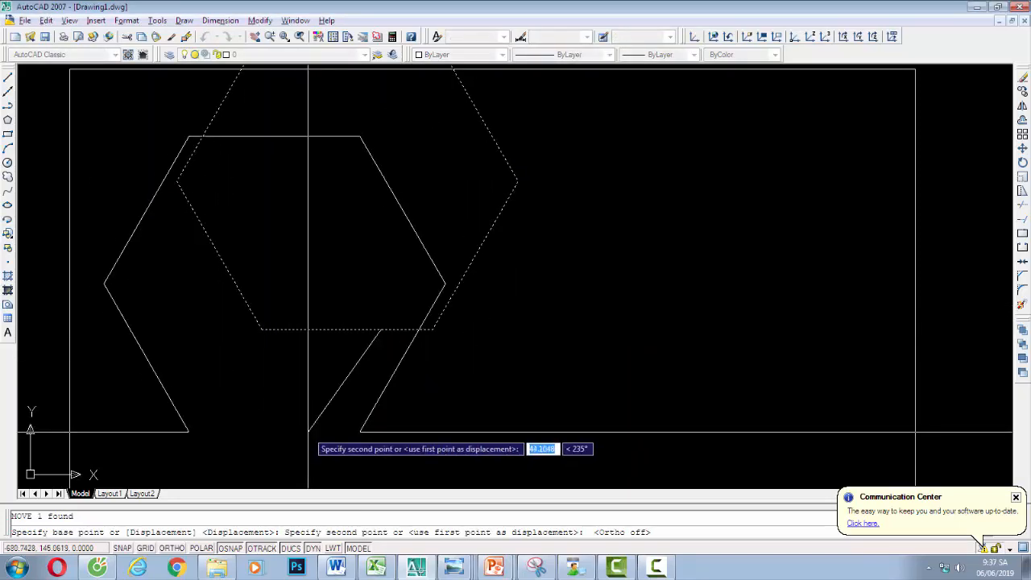
click(299, 428)
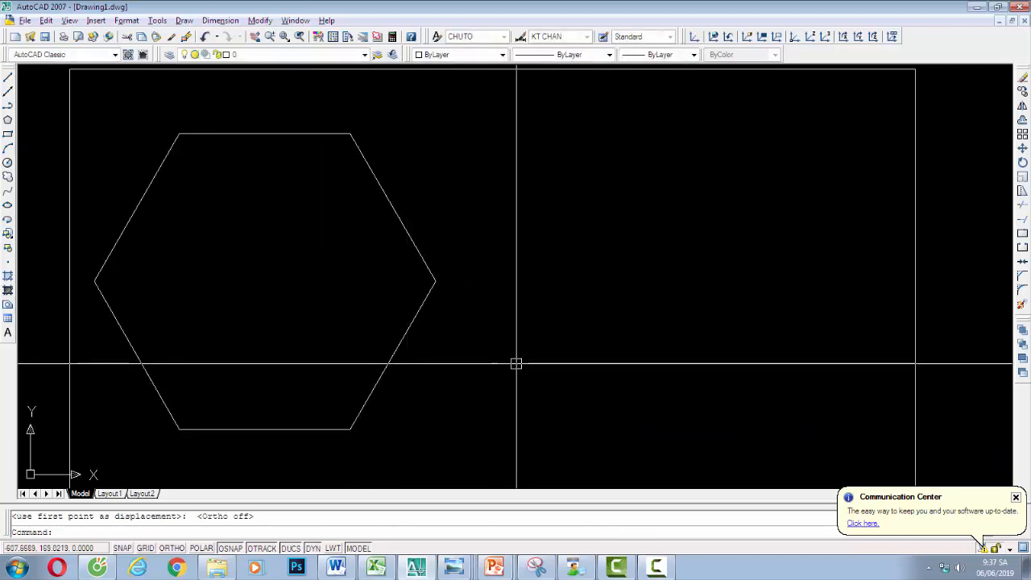
- Draw a second 6-sided polygon beside the first using the Edge option, with an edge 60 long at 15 degrees
text(pol)
key(Return)
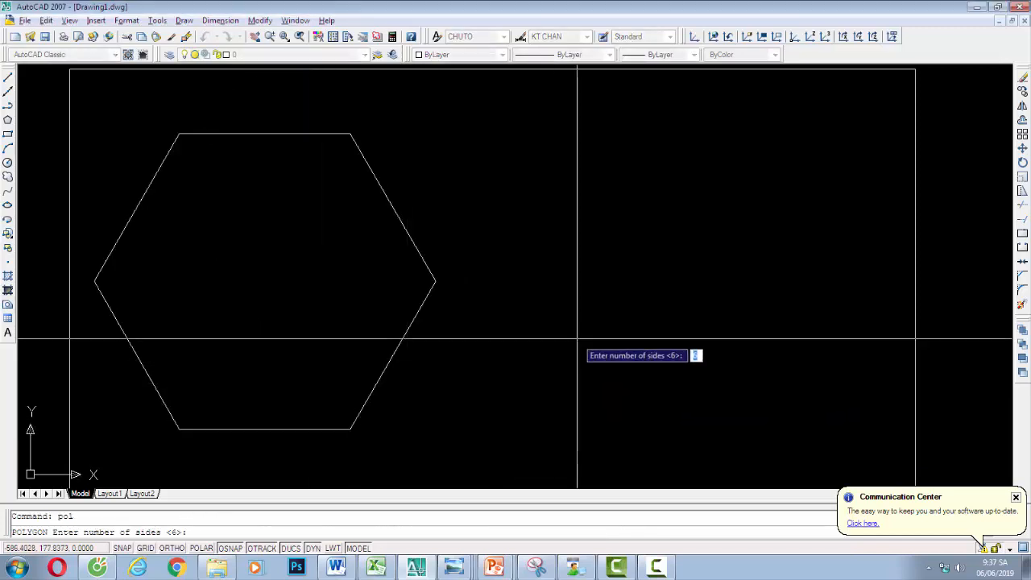
key(Return)
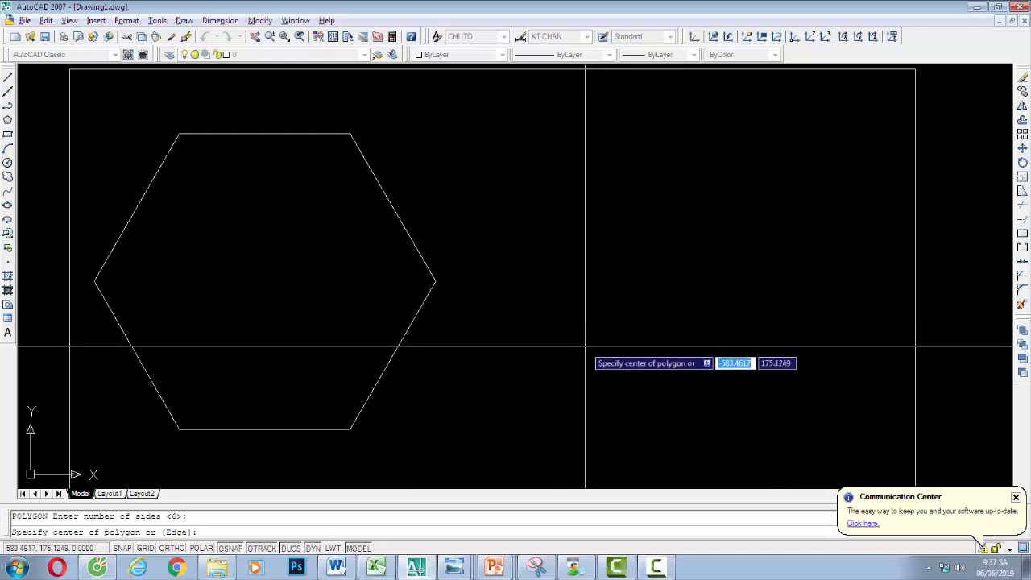
text(e)
key(Return)
click(582, 375)
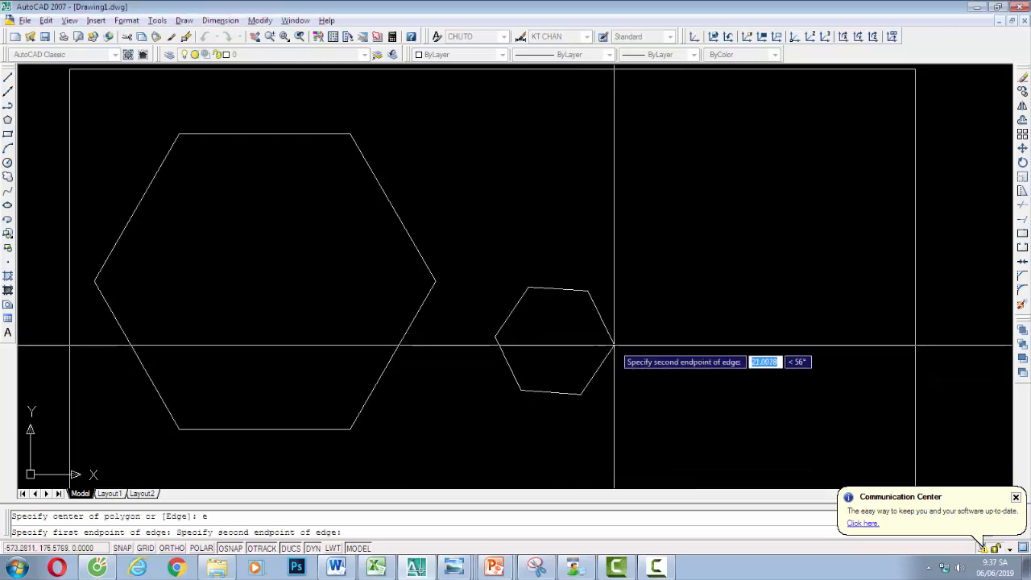
text(60)
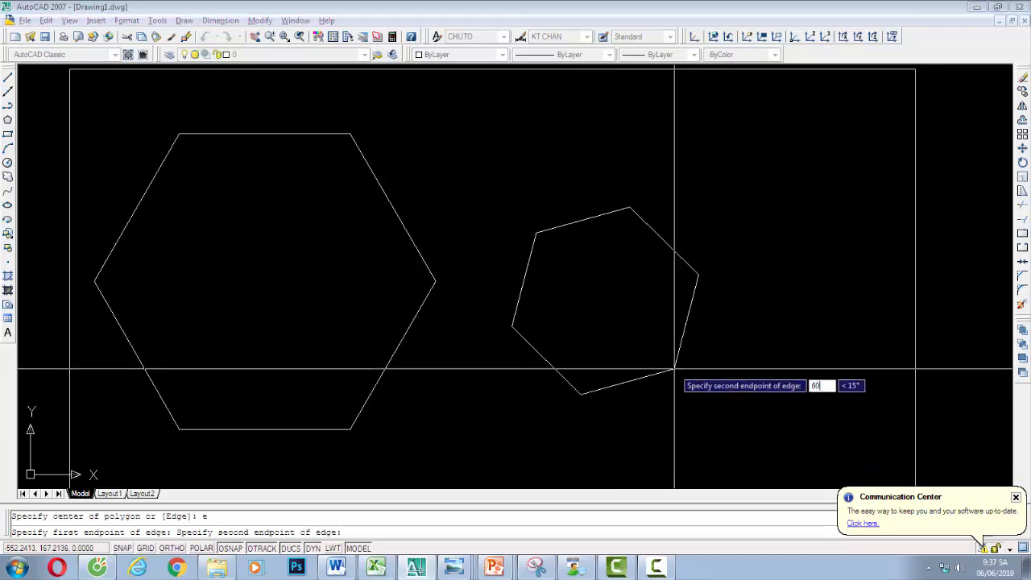
key(Tab)
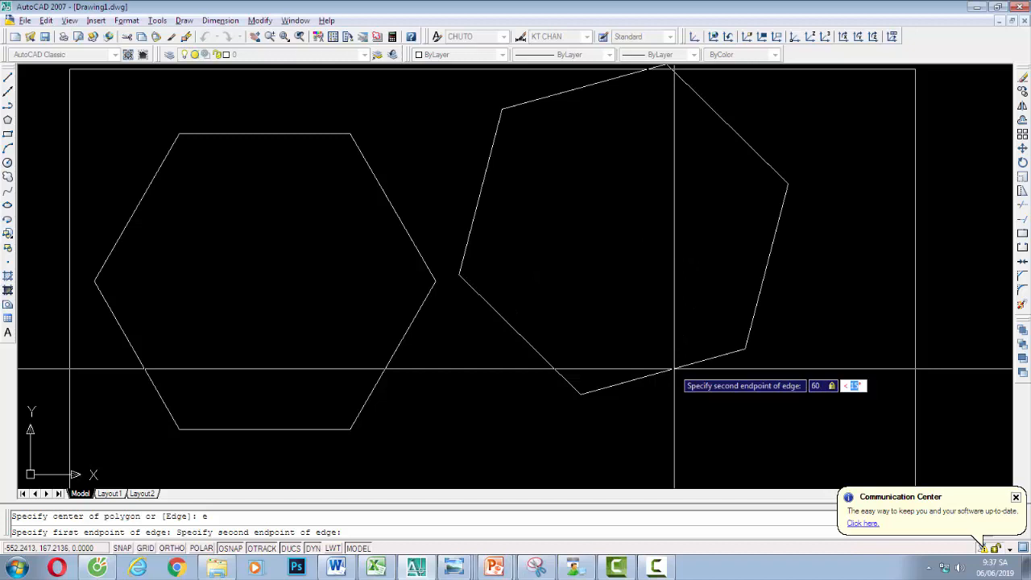
text(1)
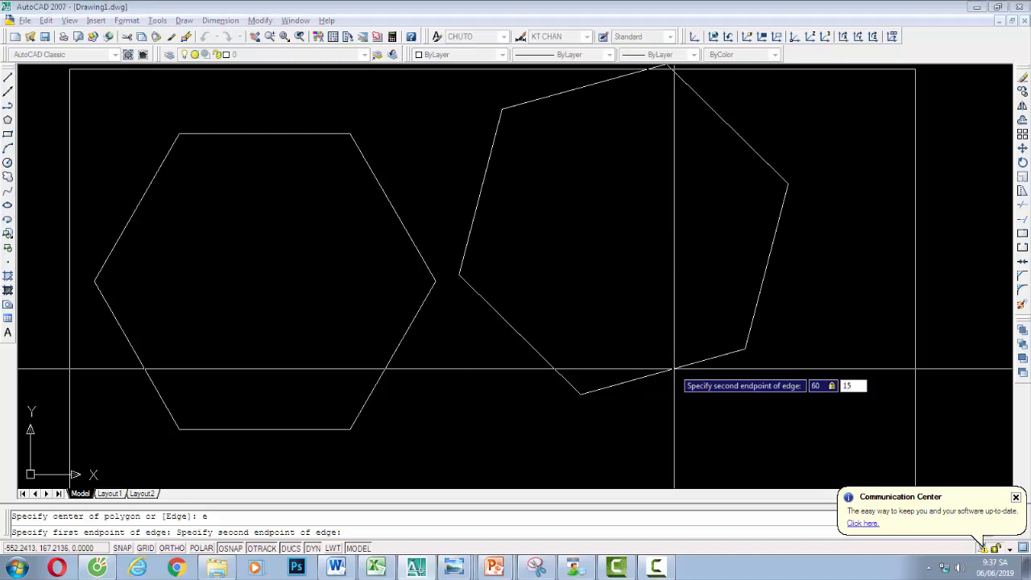
key(Return)
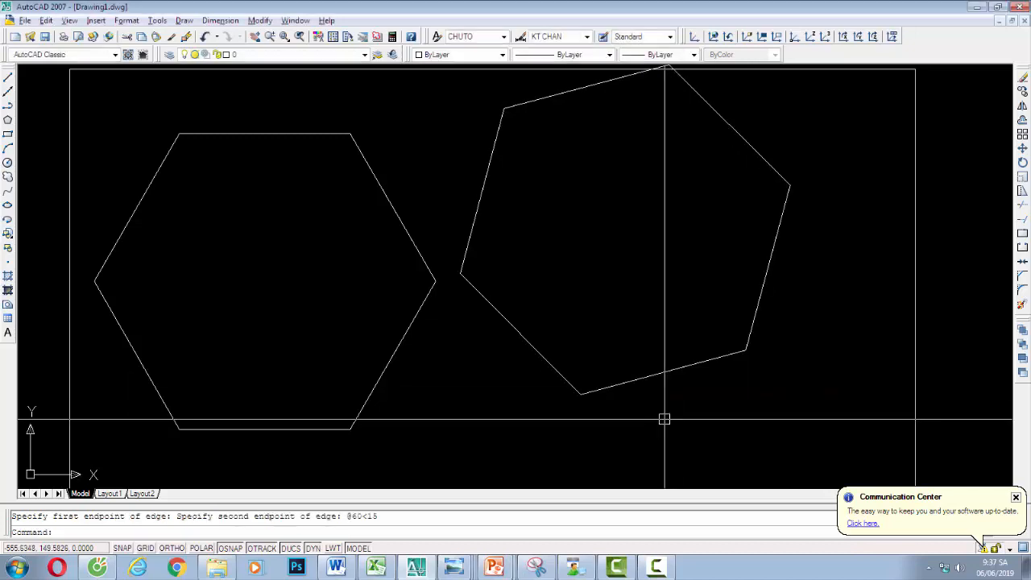
- Draw a horizontal line about 78 long to the right from the second hexagon's lowest vertex, with Ortho on
text(l)
key(Return)
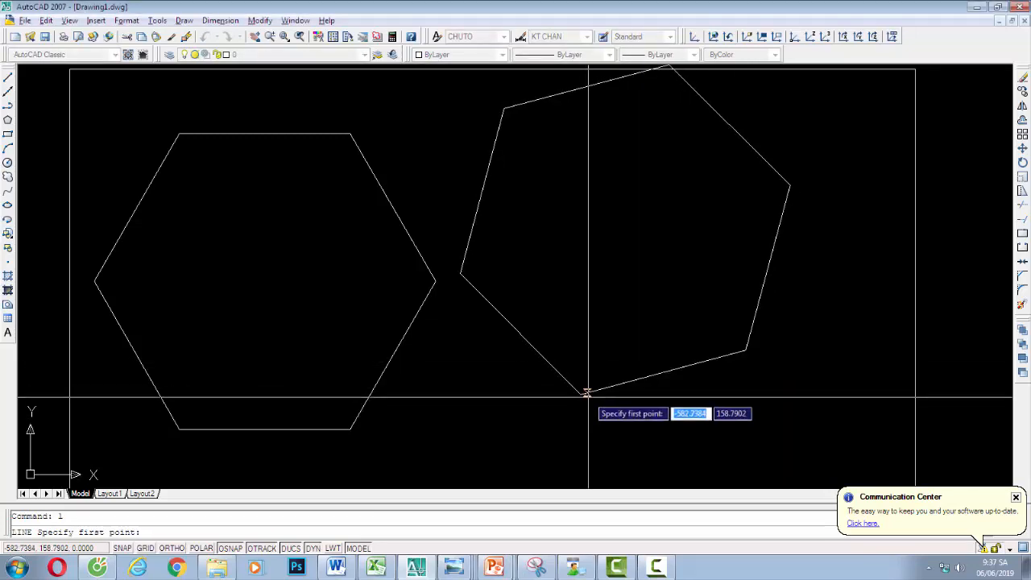
click(581, 393)
key(F8)
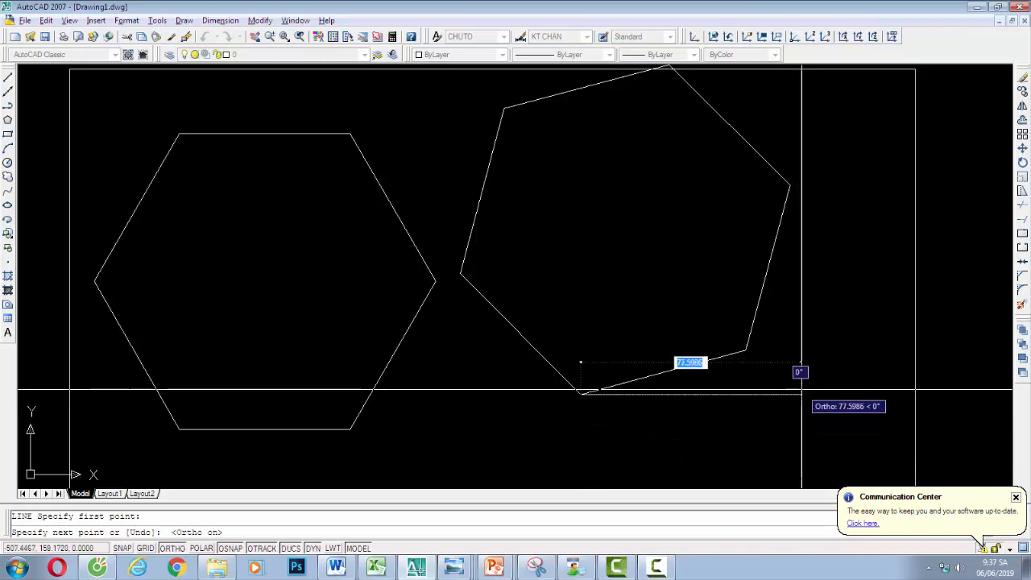
click(802, 393)
key(Return)
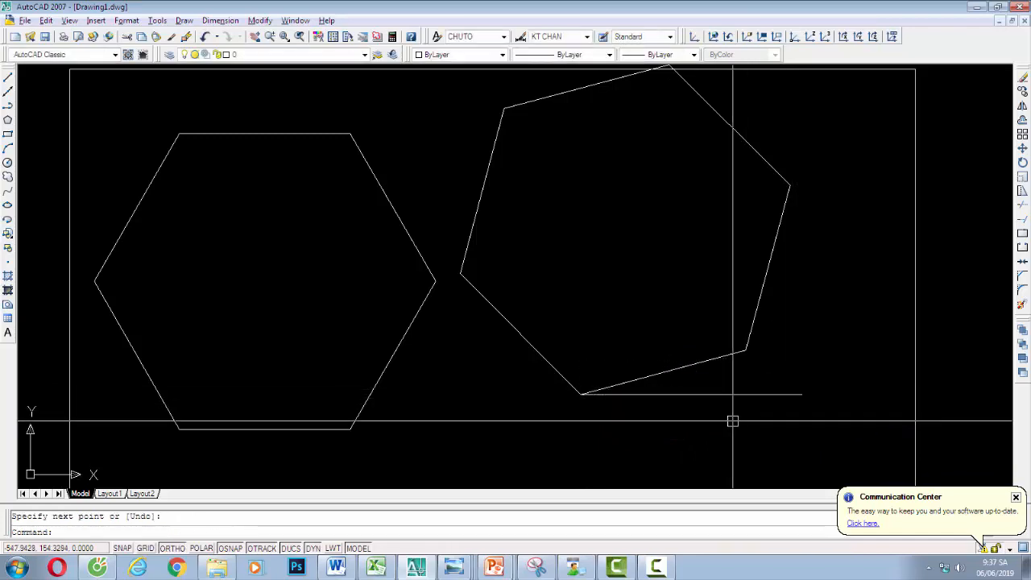
- Add an aligned dimension to the tilted lower edge of the second hexagon, placed just inside it
click(232, 20)
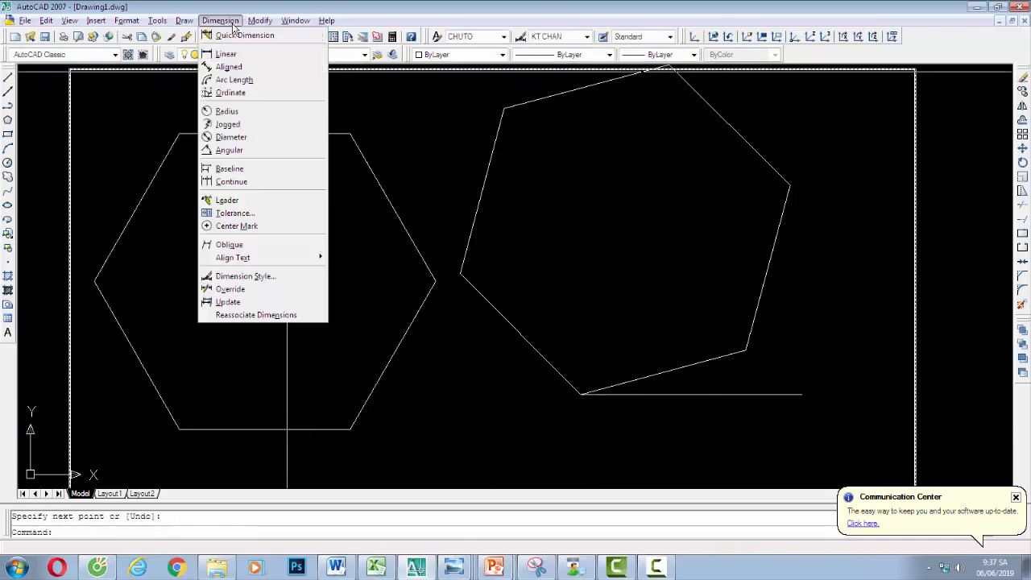
click(232, 66)
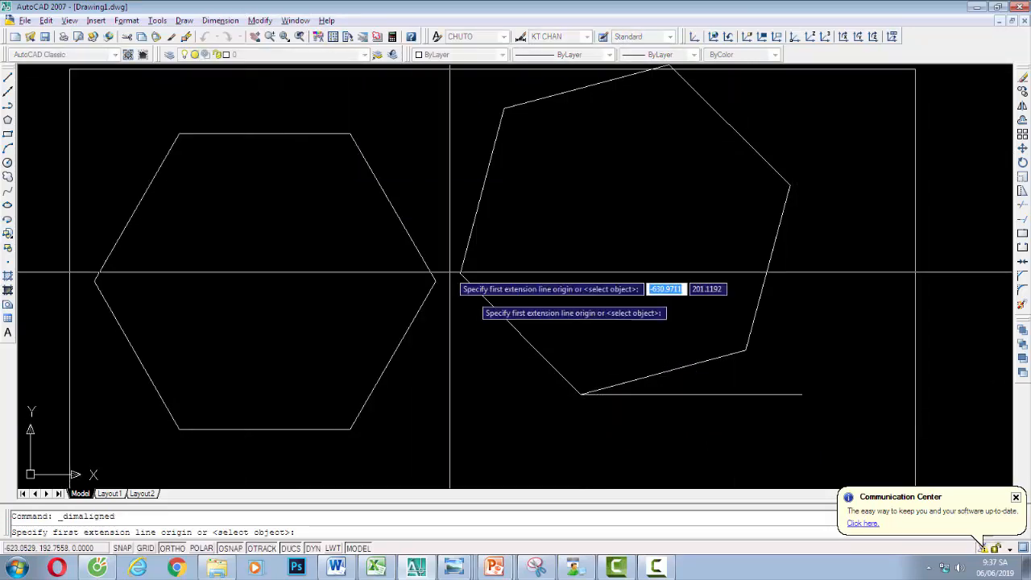
click(581, 394)
click(746, 350)
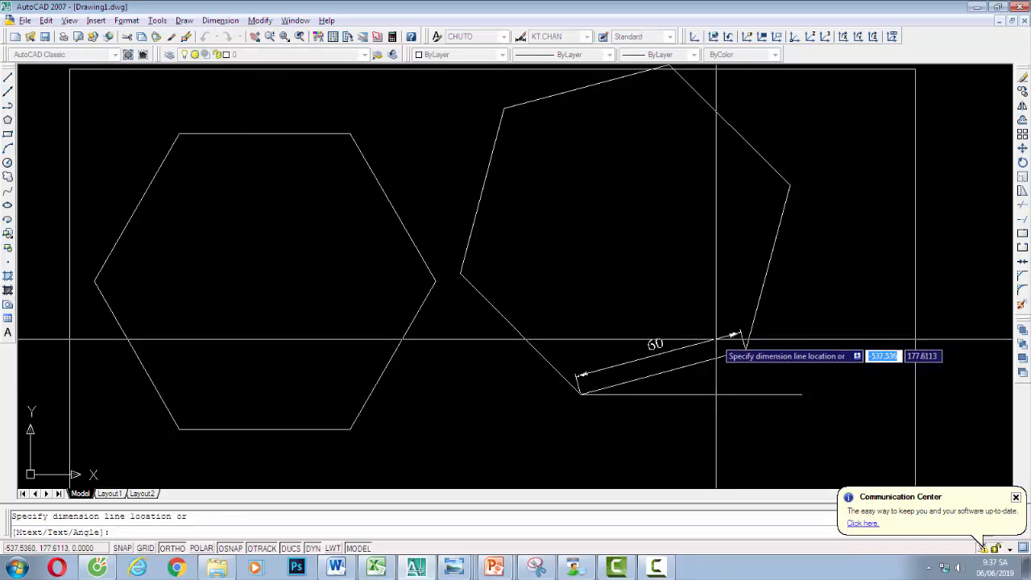
click(716, 339)
- Add an angular dimension between the second hexagon's tilted lower edge and the horizontal line
click(220, 20)
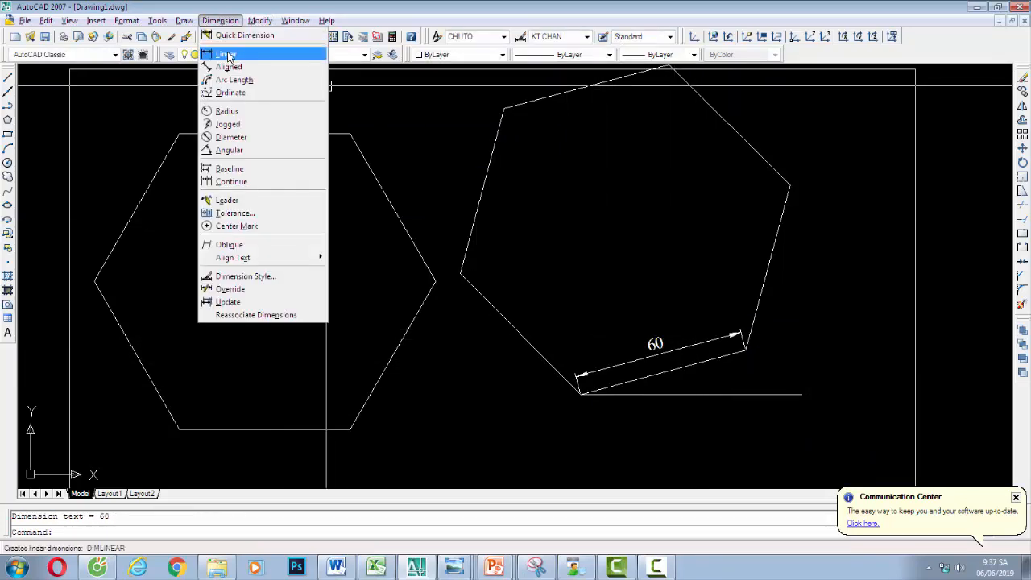
click(230, 150)
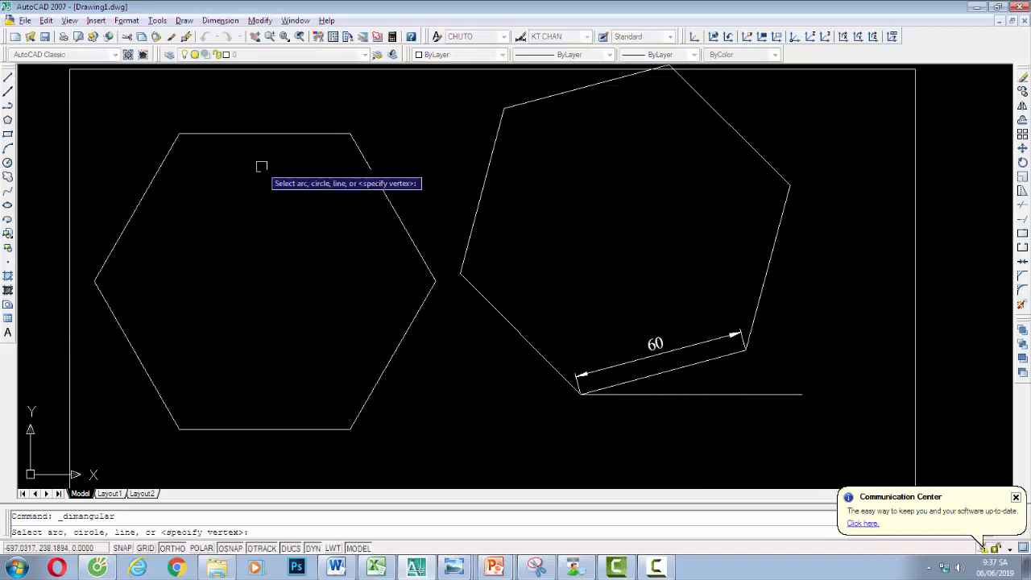
click(679, 366)
click(690, 394)
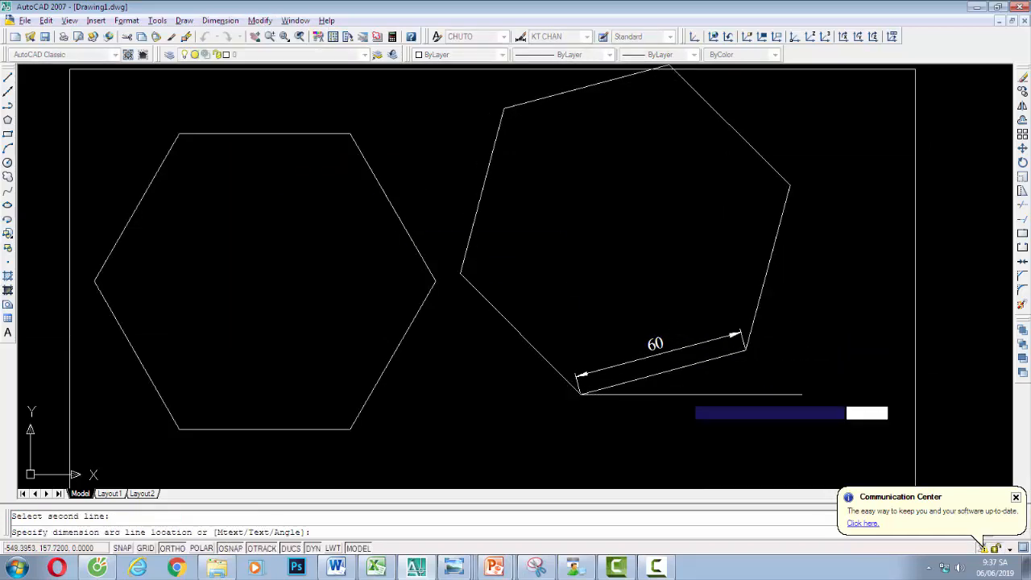
click(709, 385)
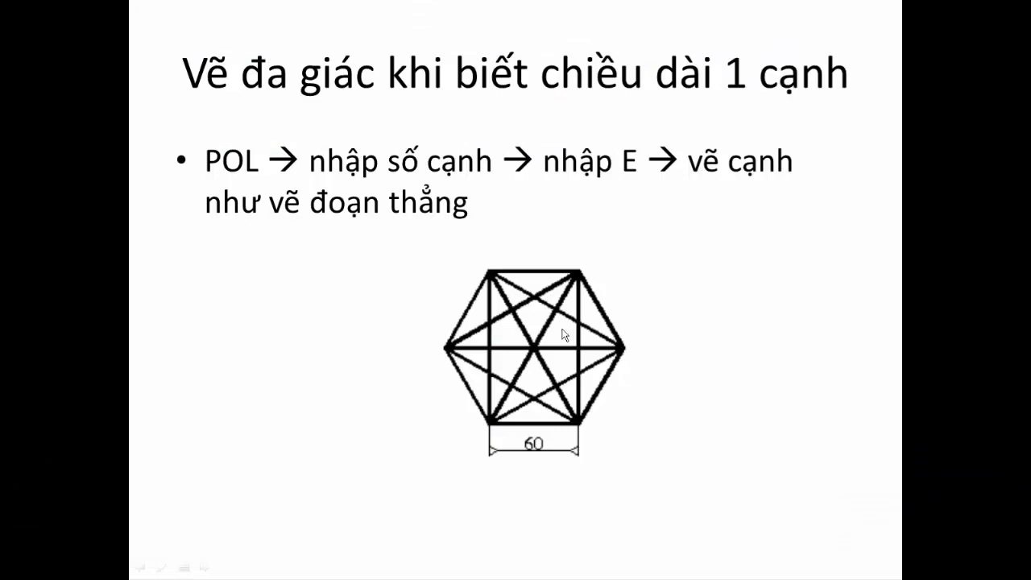
click(562, 330)
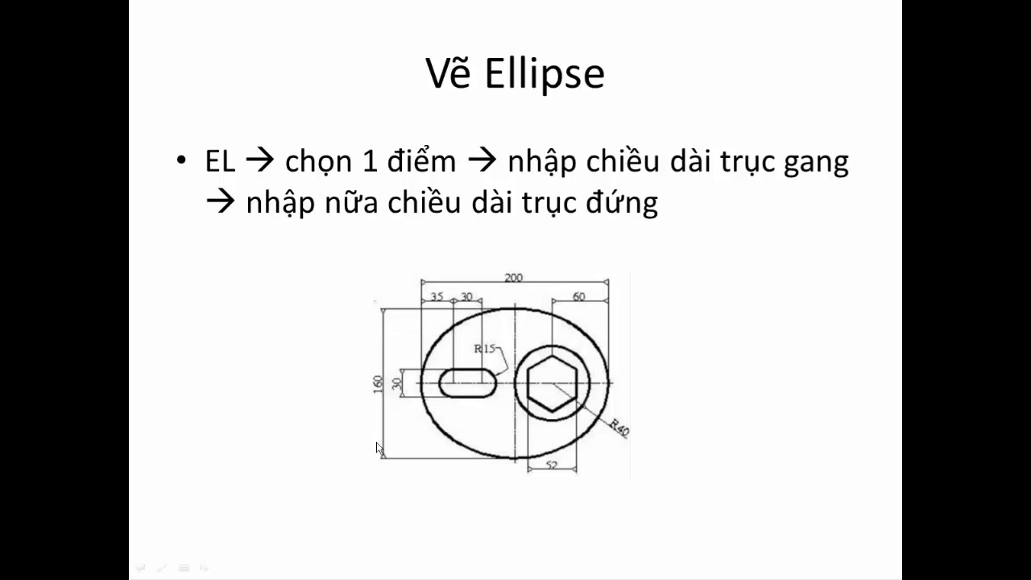
- Switch back to AutoCAD and delete the pentagon to the left of the drawing frame
key(alt+Tab)
middle_drag(548, 368, 982, 366)
middle_drag(499, 317, 914, 317)
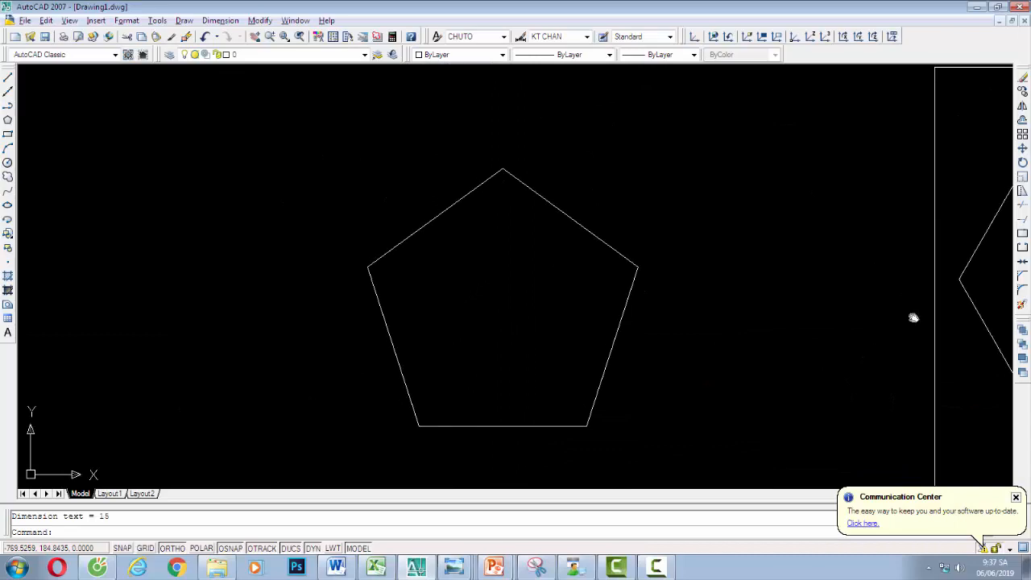
click(436, 200)
click(437, 215)
key(Delete)
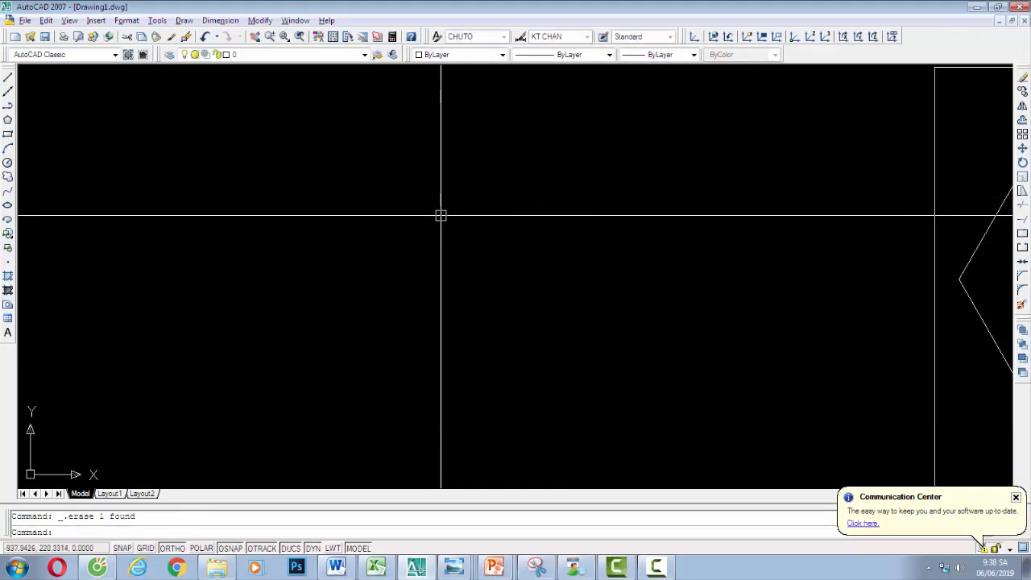
- Draw an ellipse left of the drawing frame with a horizontal axis of 200 and a vertical half-axis of 80
text(el)
key(Return)
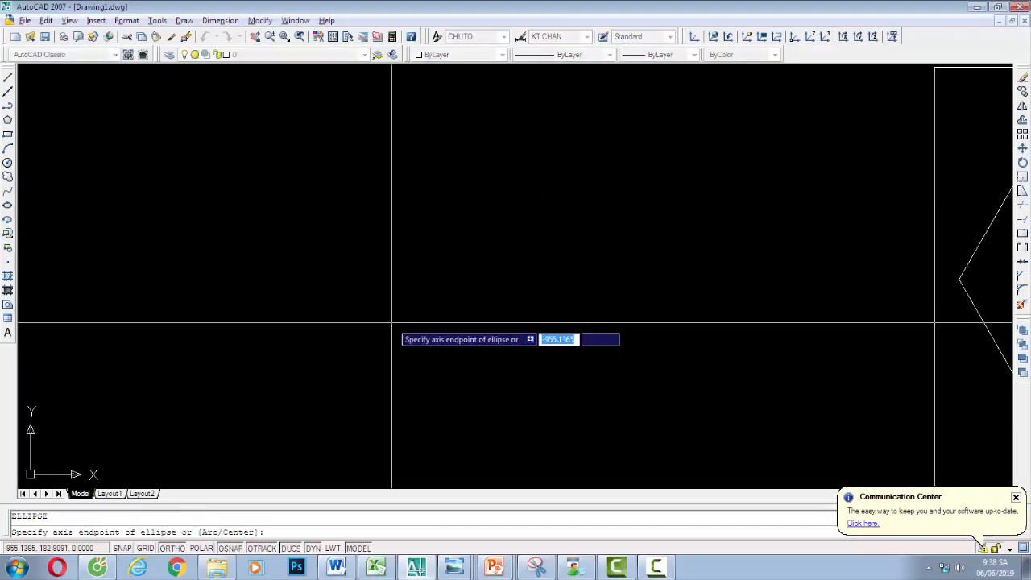
click(380, 284)
text(2)
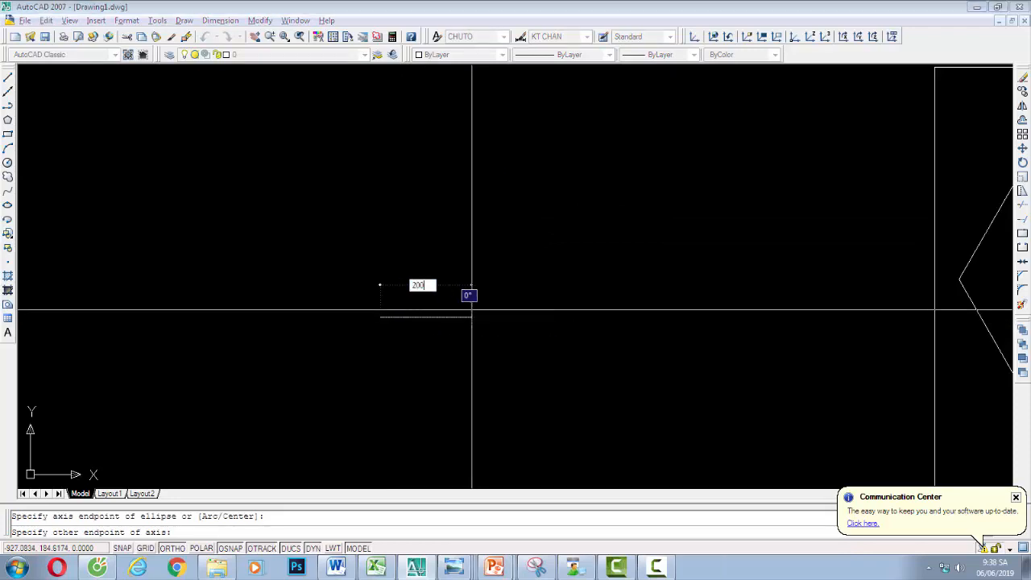
text(00)
key(Return)
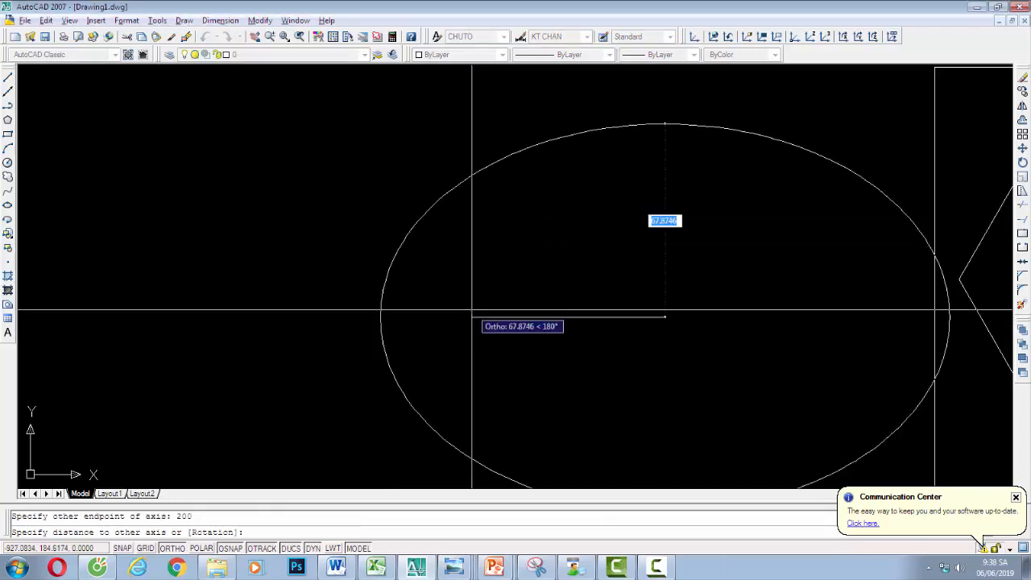
text(80)
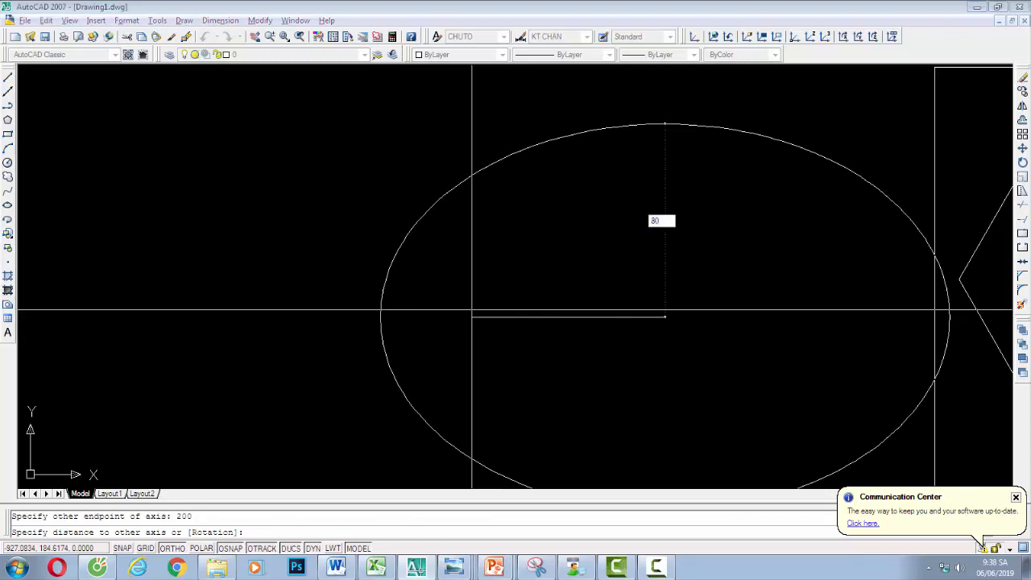
key(Return)
- Move the ellipse horizontally to the left, away from the drawing frame
middle_drag(602, 298, 569, 296)
click(345, 320)
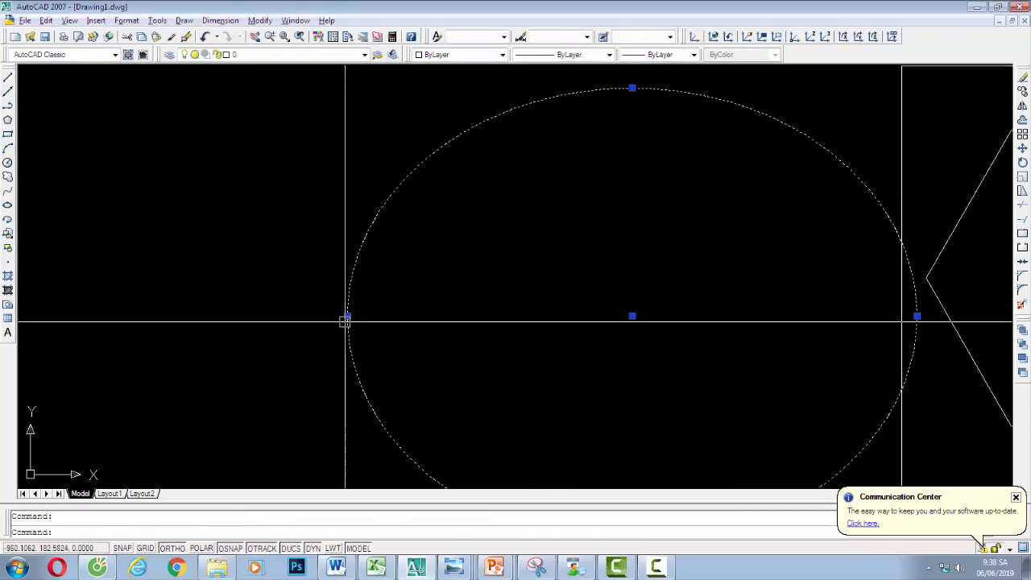
text(m)
key(Return)
click(345, 319)
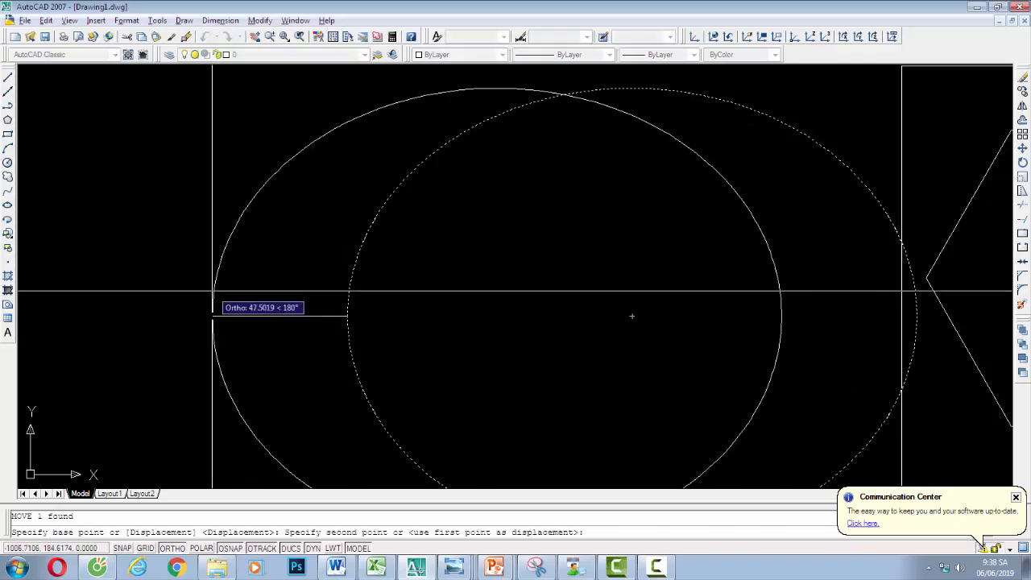
click(187, 253)
click(284, 37)
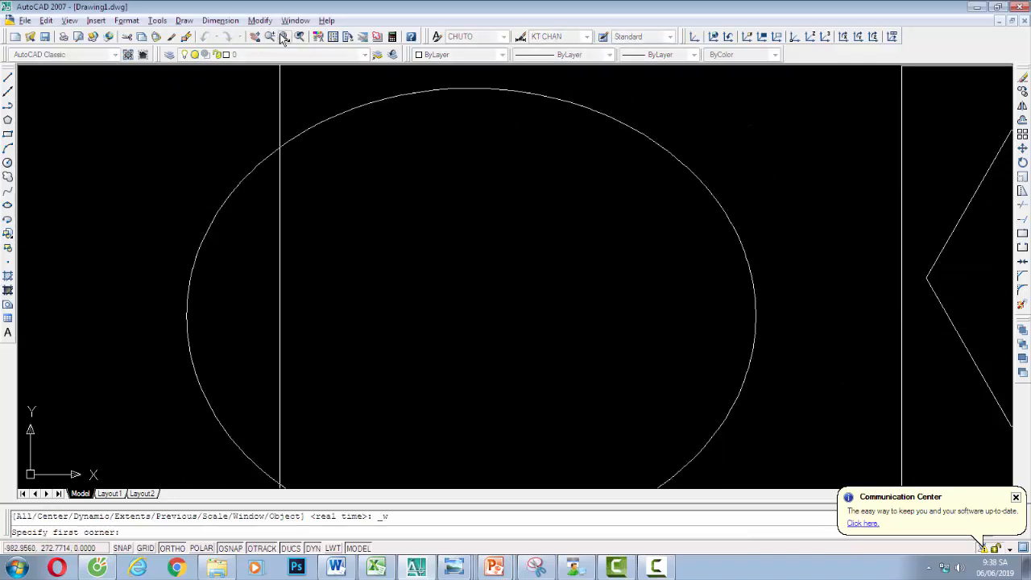
click(266, 101)
click(296, 217)
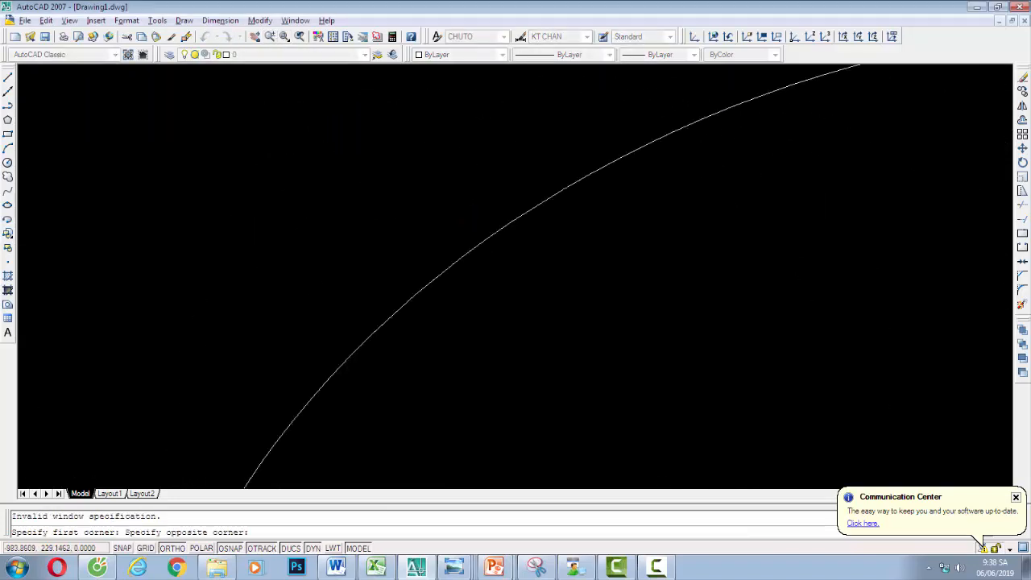
click(273, 107)
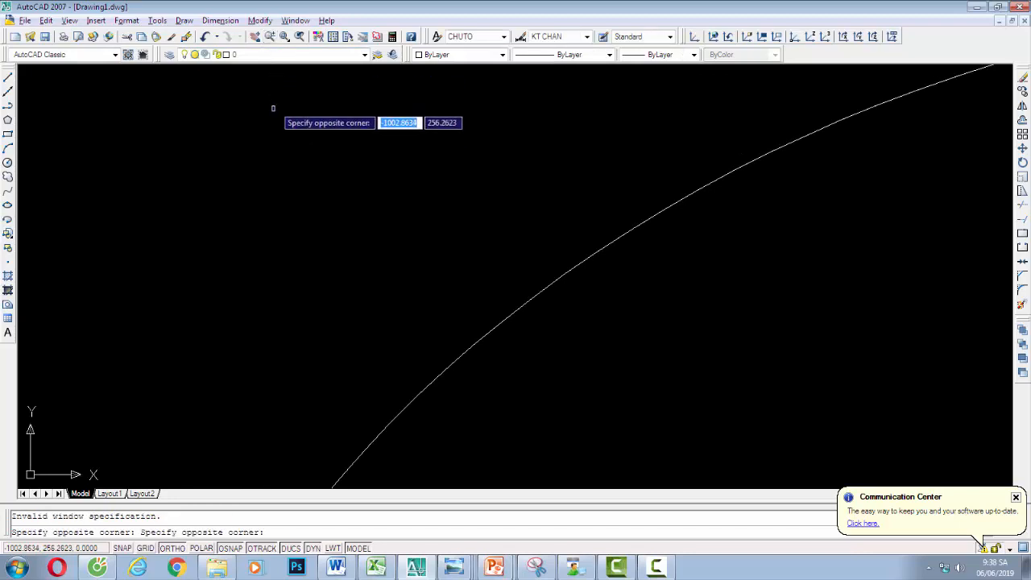
click(275, 110)
click(315, 165)
click(291, 84)
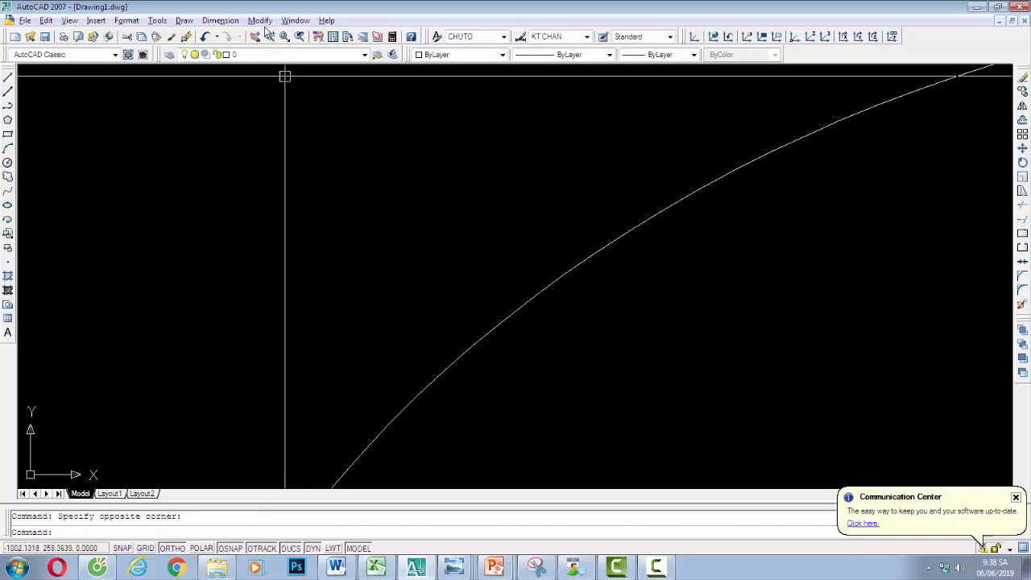
- Add a linear dimension between the ellipse's left and right quadrants, placed just below its center
click(269, 37)
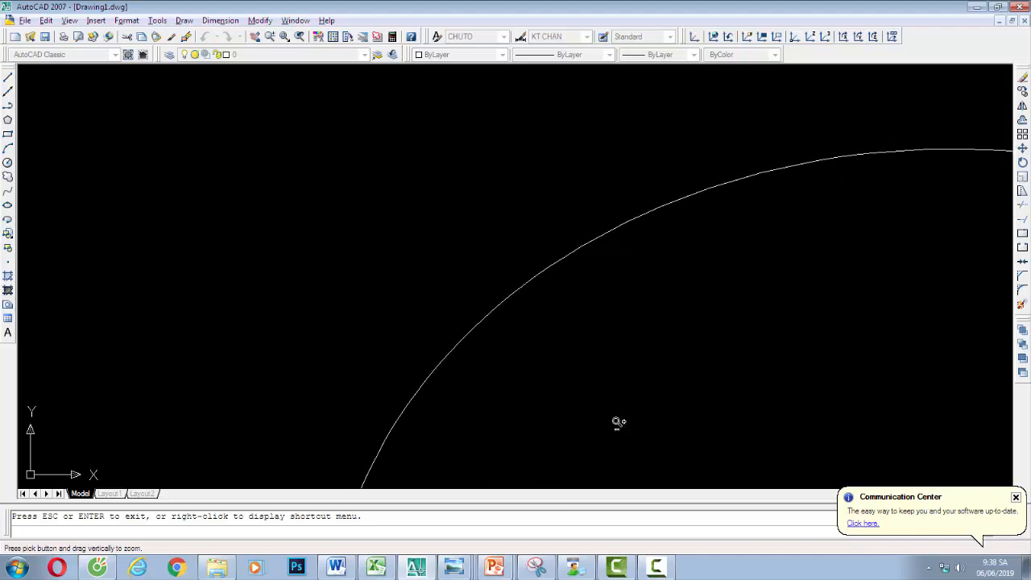
mouse_move(618, 422)
mouse_down()
mouse_move(363, 296)
mouse_move(569, 497)
mouse_move(589, 504)
mouse_move(539, 401)
mouse_move(593, 499)
mouse_up()
mouse_move(609, 374)
middle_down()
mouse_move(440, 278)
mouse_move(388, 270)
mouse_move(401, 292)
middle_up()
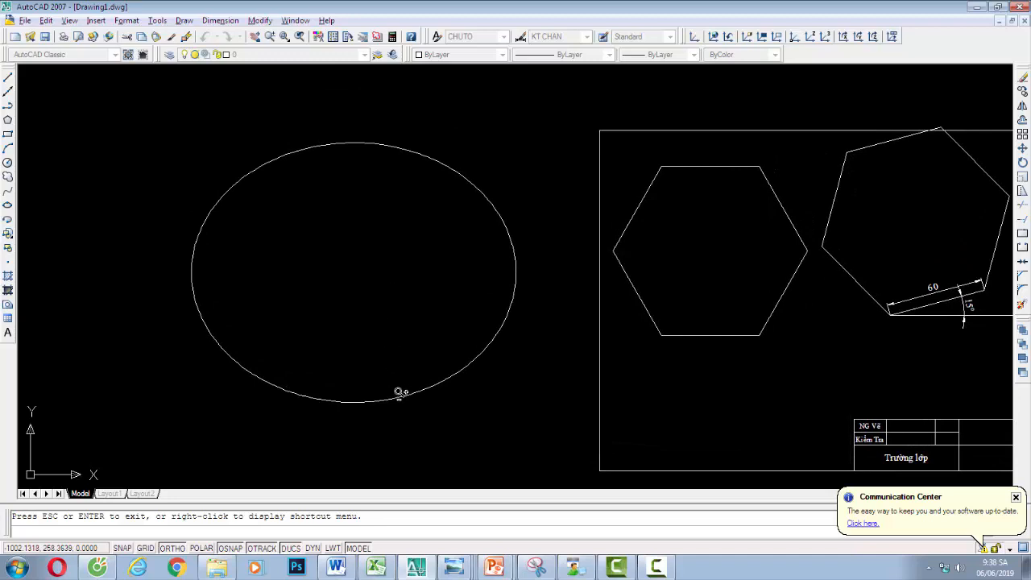
key(Escape)
click(221, 21)
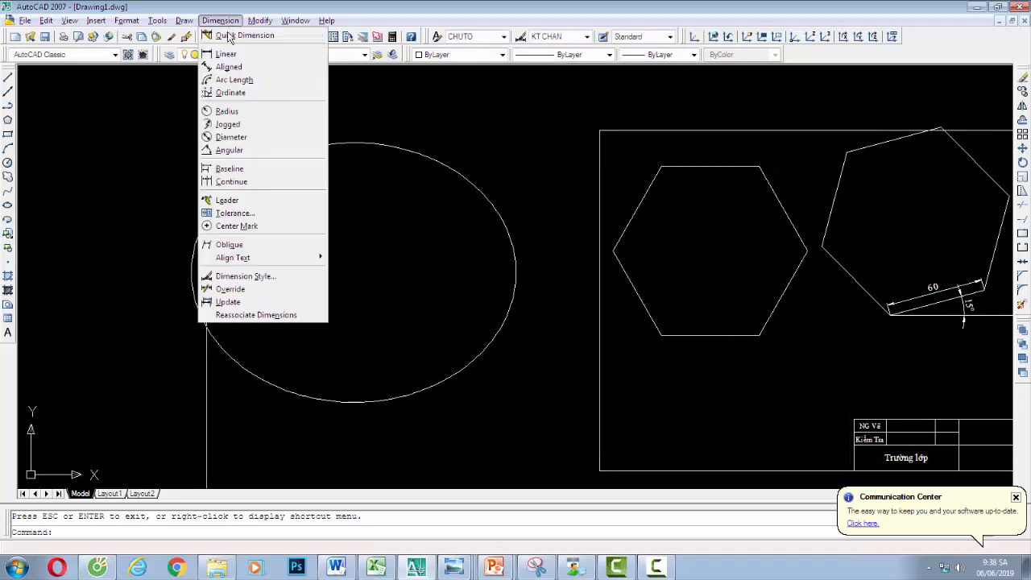
click(228, 54)
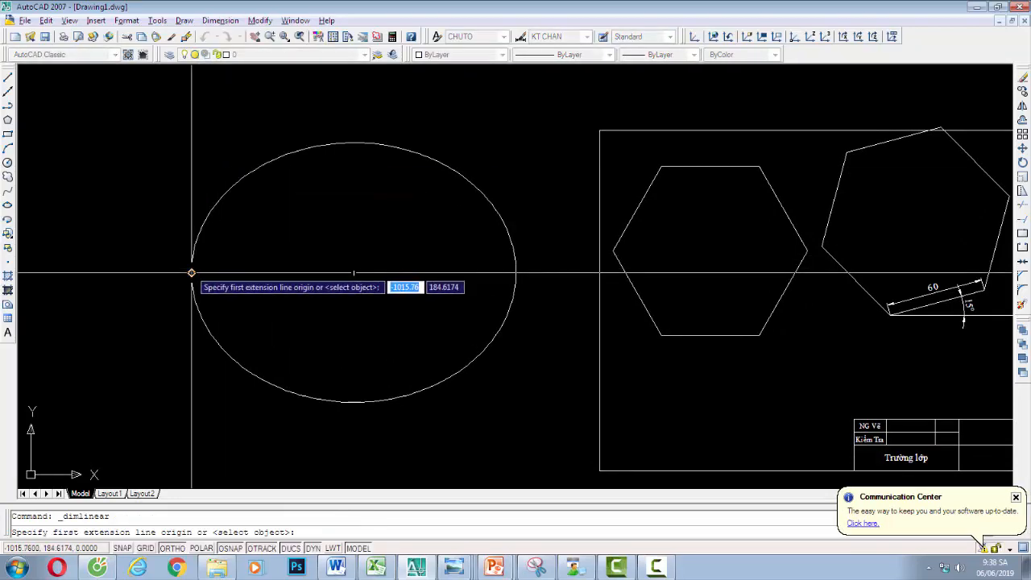
click(192, 273)
click(515, 273)
click(460, 303)
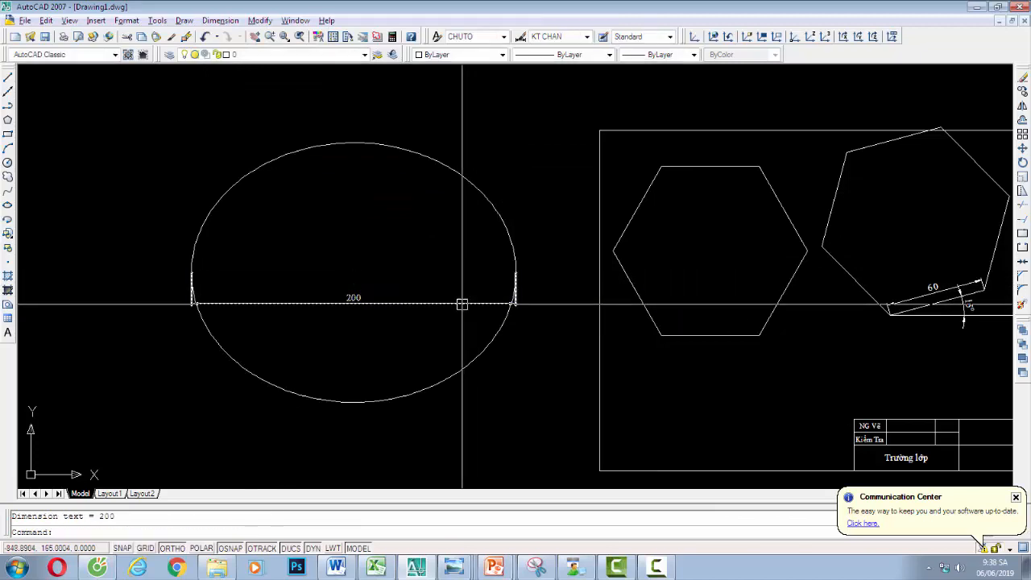
- Add a vertical linear dimension between the ellipse's top and bottom quadrants, placed just left of its center
key(Return)
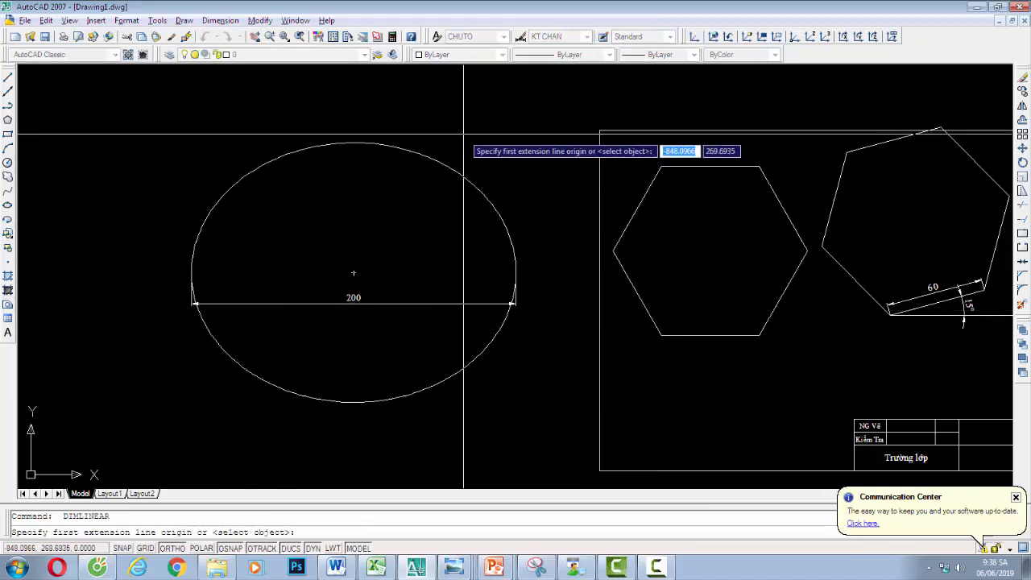
click(353, 143)
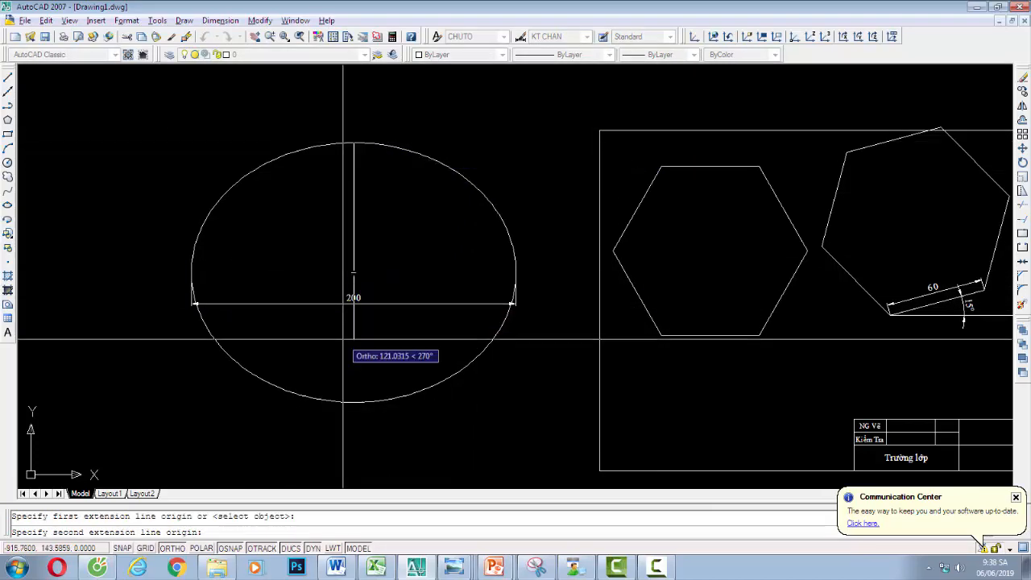
click(353, 400)
click(328, 384)
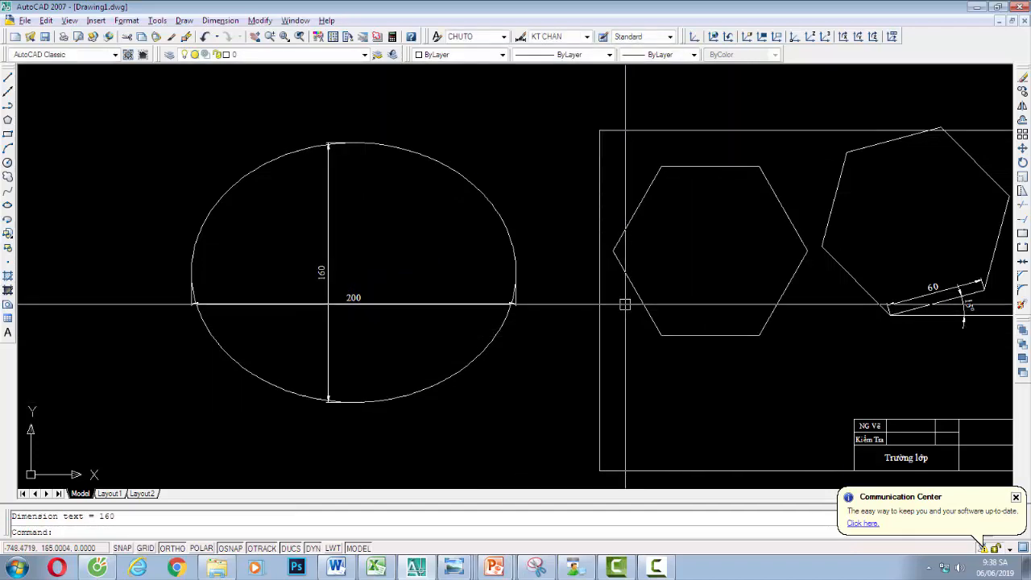
- Delete the ellipse left of the drawing frame together with its two dimensions
click(155, 142)
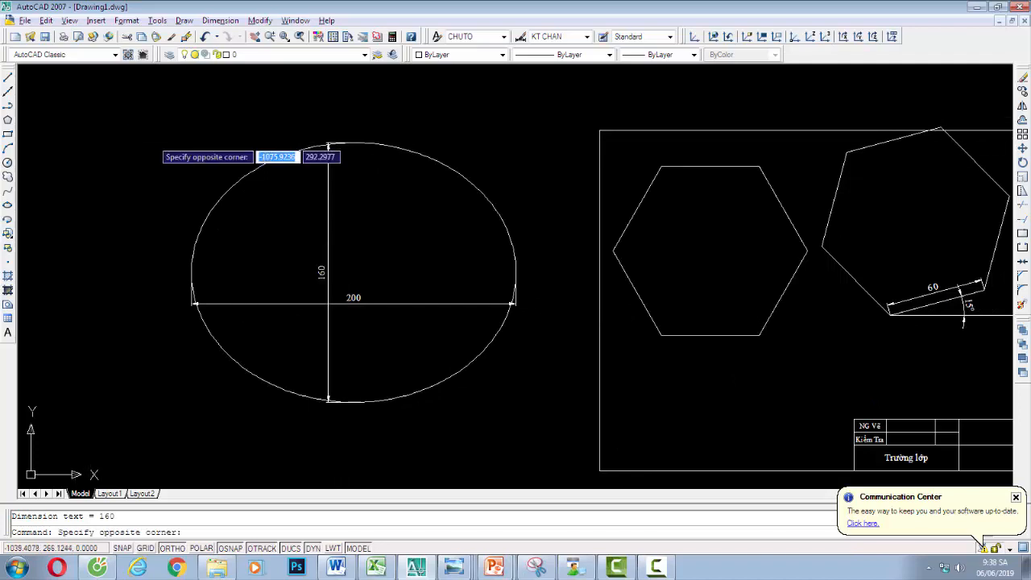
click(524, 424)
key(Delete)
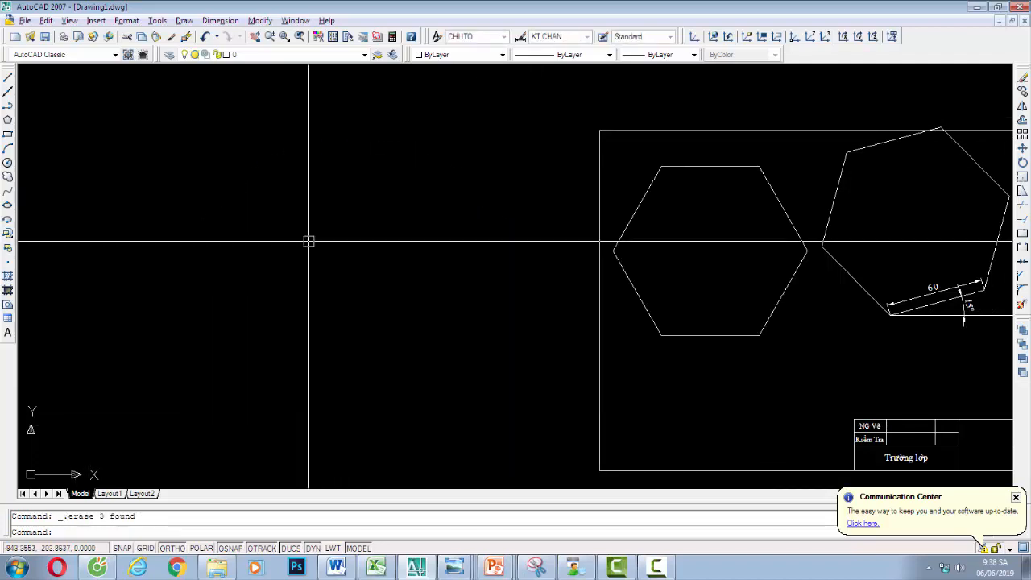
- Draw an ellipse by its center left of the drawing frame, with a horizontal half-axis of 100 and a vertical half-axis of 80
text(el)
key(Return)
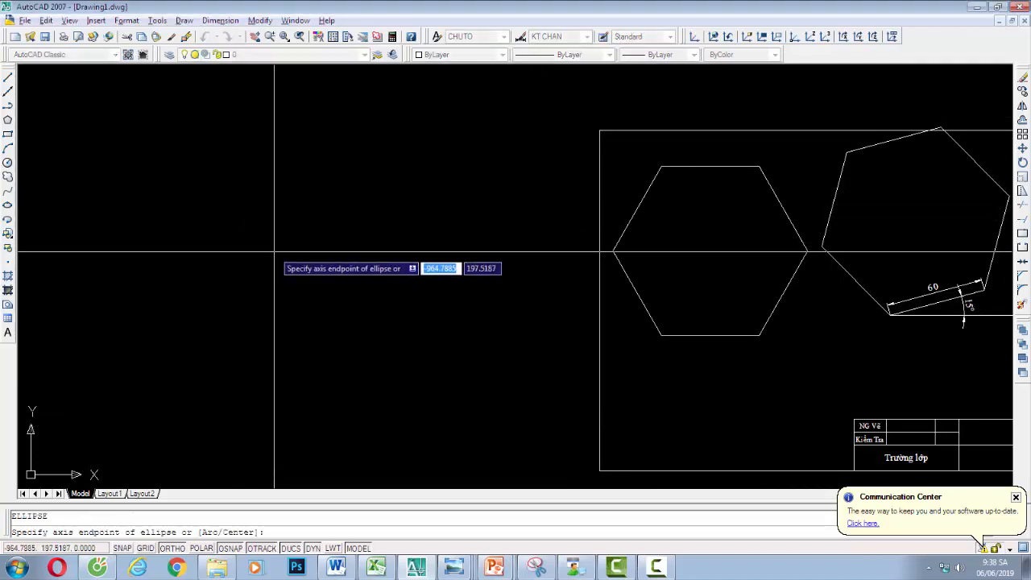
text(c)
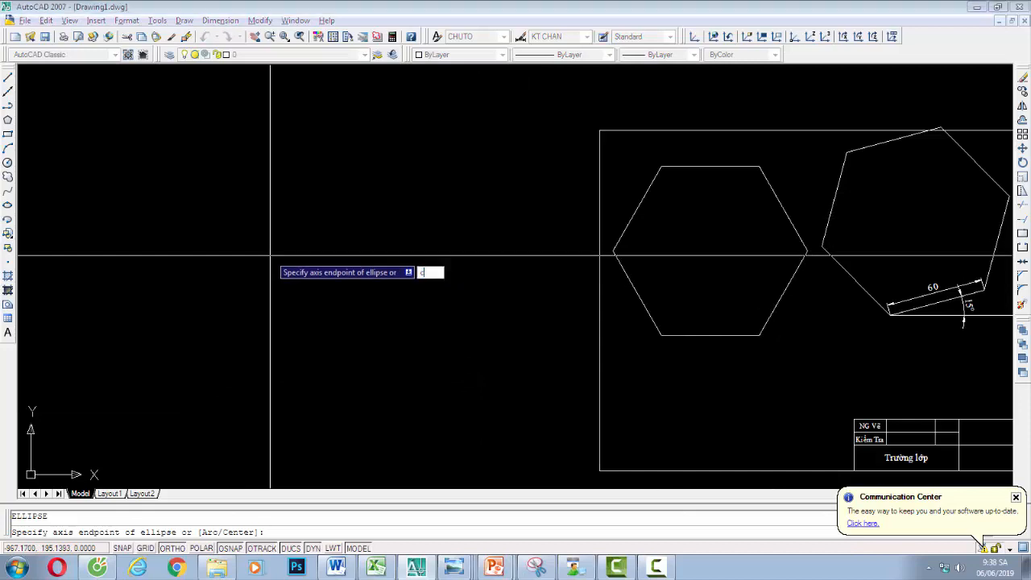
key(Return)
click(250, 278)
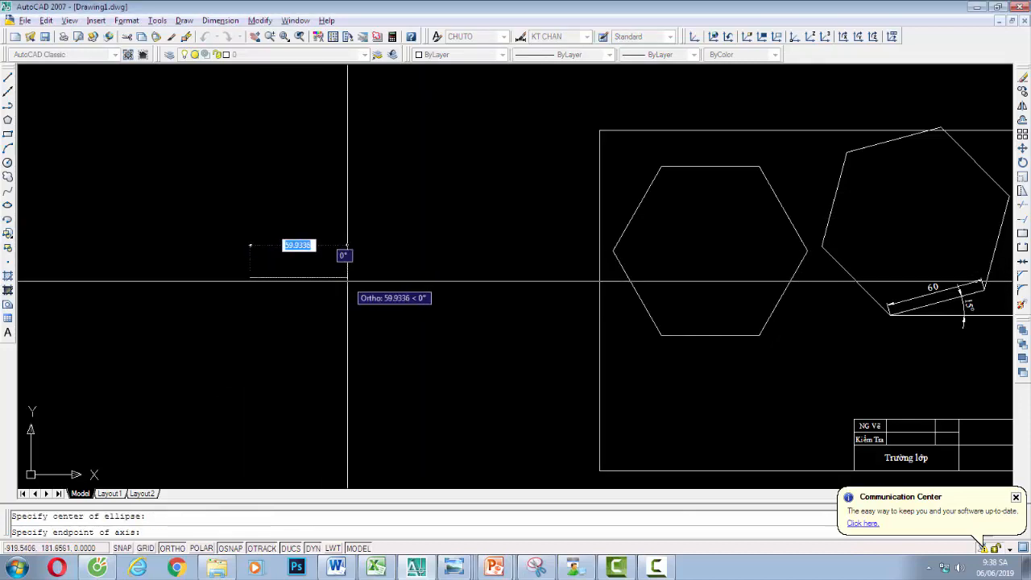
text(100)
key(Return)
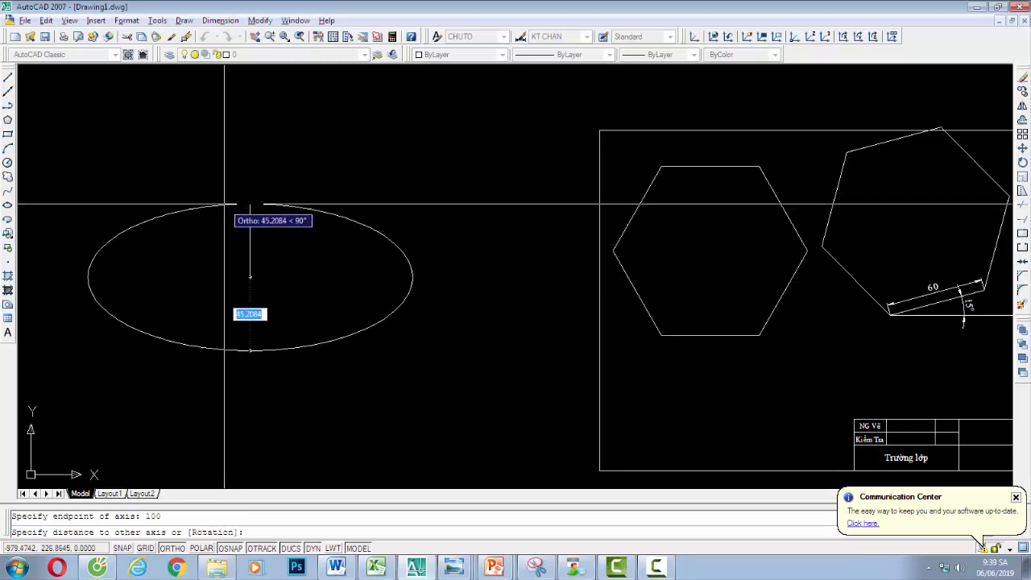
text(80)
key(Return)
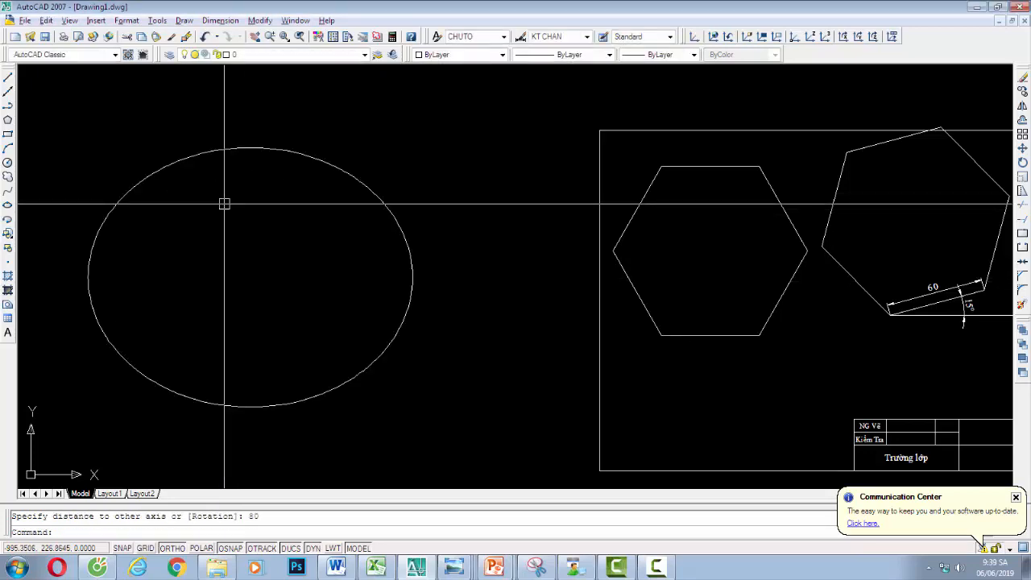
- Dimension the full horizontal axis of the center-based ellipse, placing the linear dimension below its center
click(220, 21)
click(230, 51)
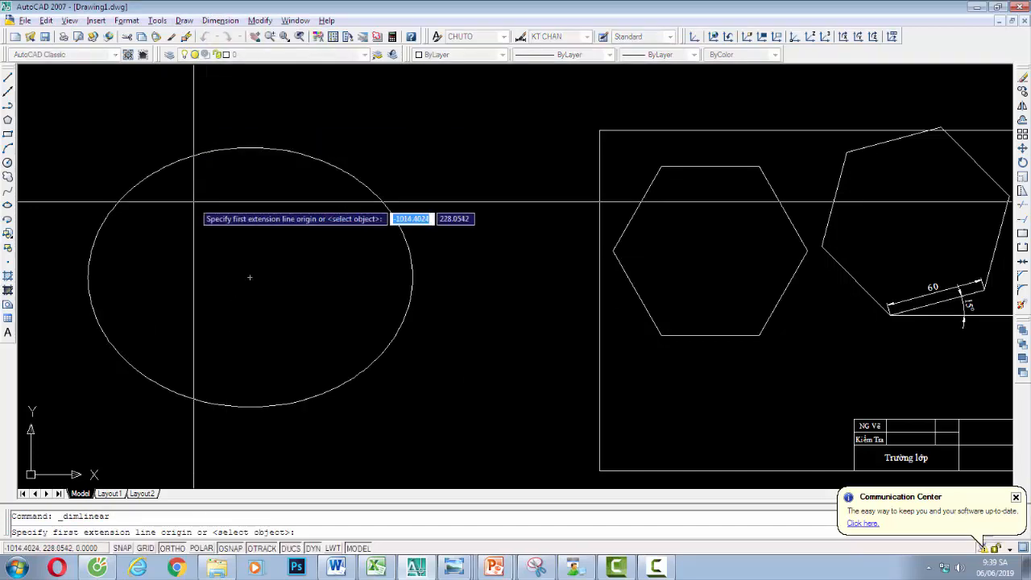
click(89, 278)
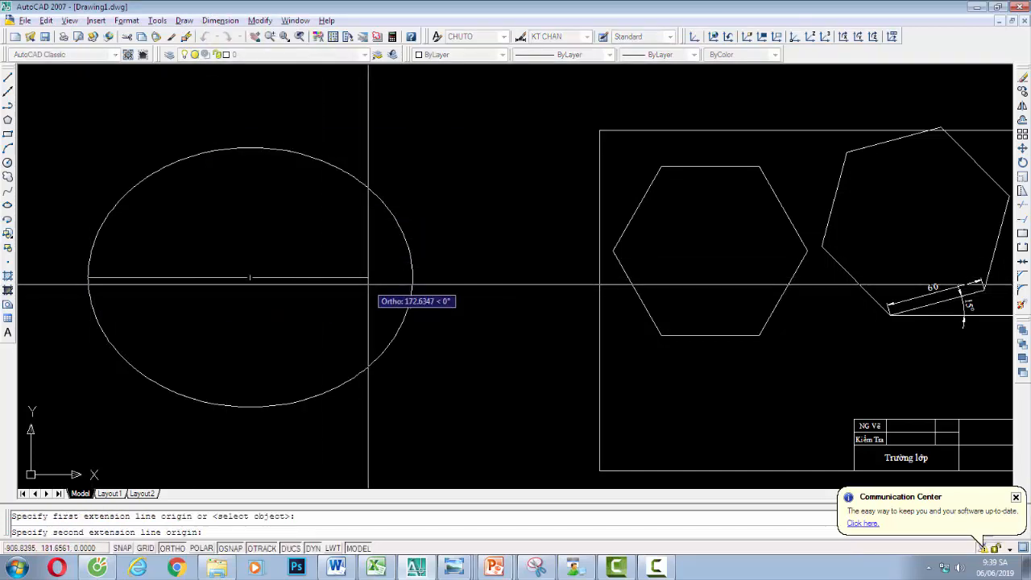
click(411, 278)
click(333, 314)
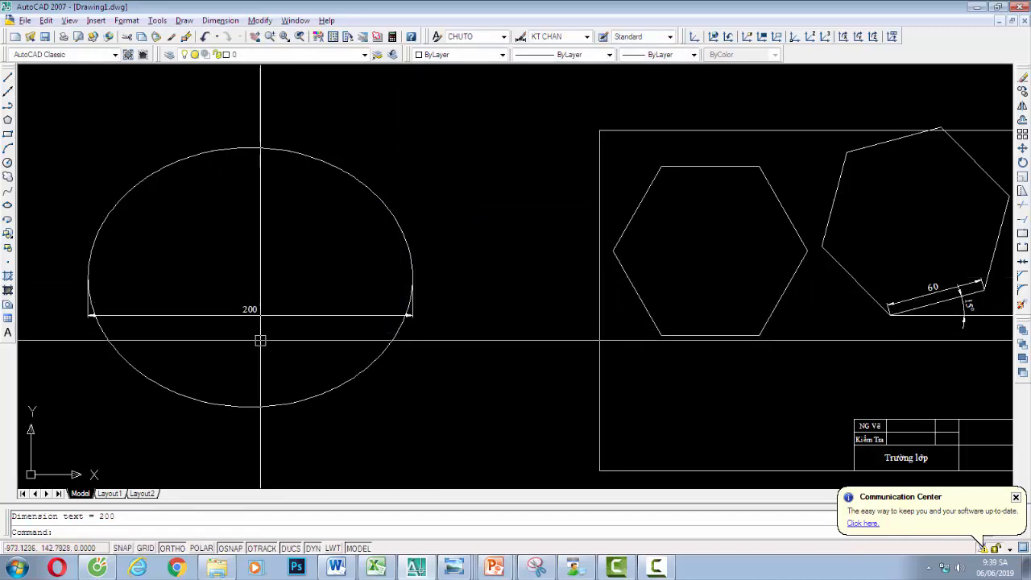
- Dimension the full vertical axis of the center-based ellipse, placing the linear dimension left of its center
key(Return)
click(249, 148)
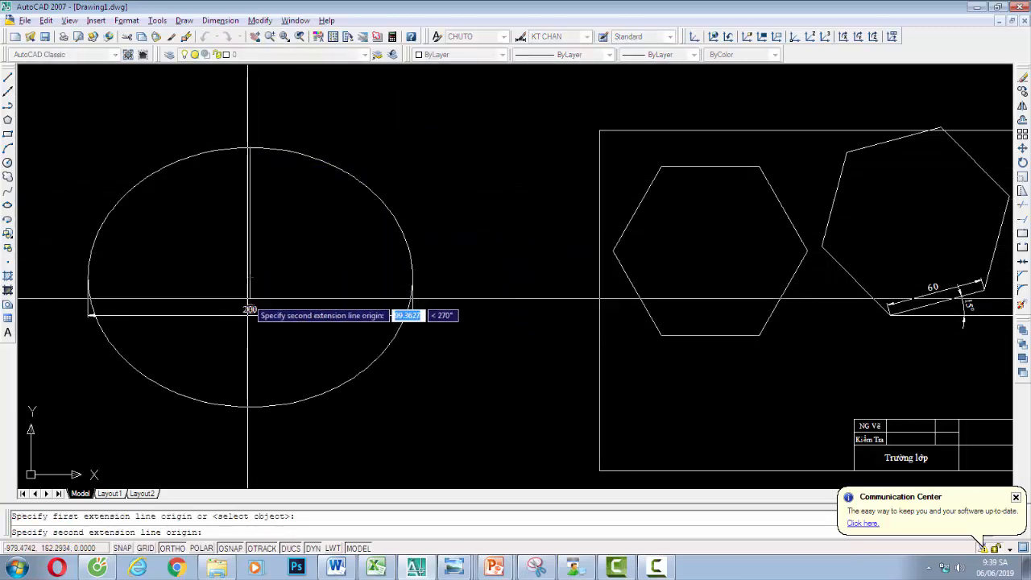
click(249, 407)
click(224, 393)
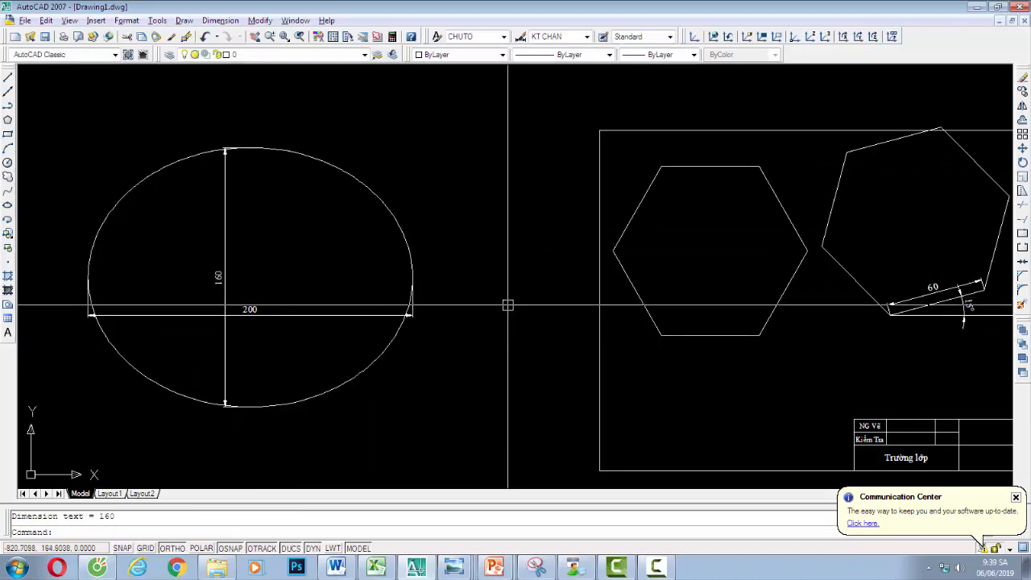
- Select the ellipse with its two dimensions, and advance the lesson slideshow to the "Bài tập tổng hợp" exercises
click(45, 122)
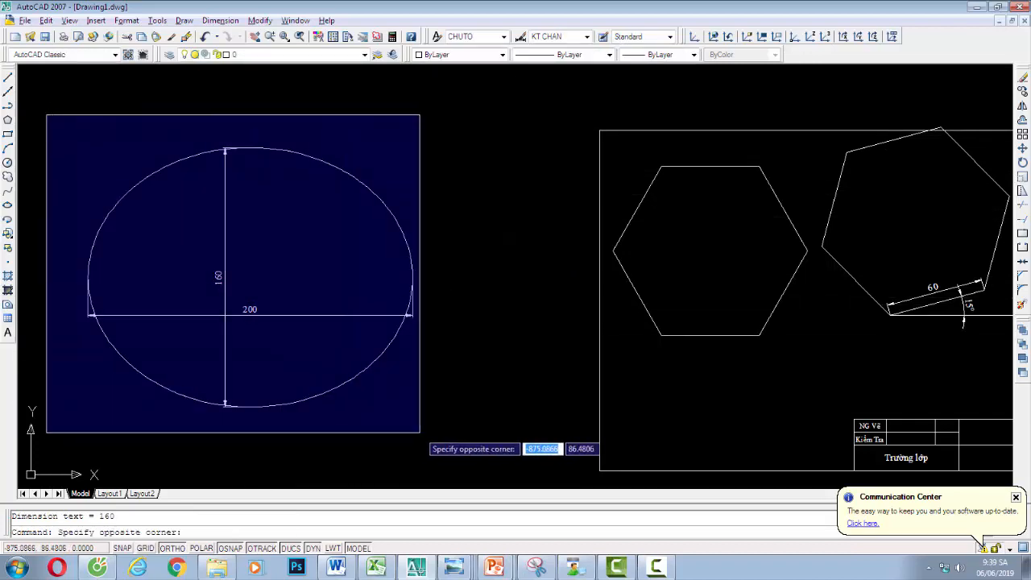
click(424, 433)
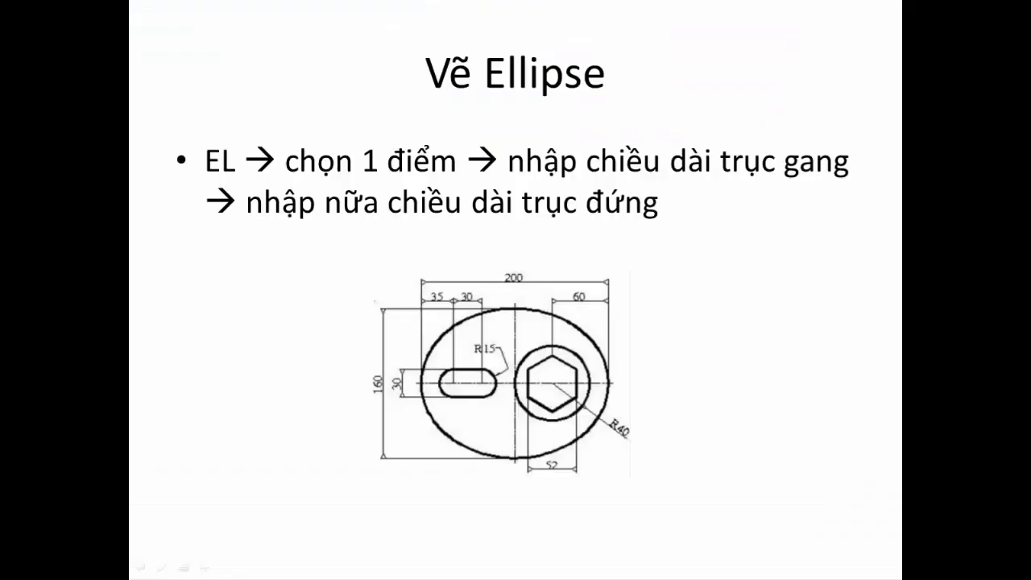
key(Right)
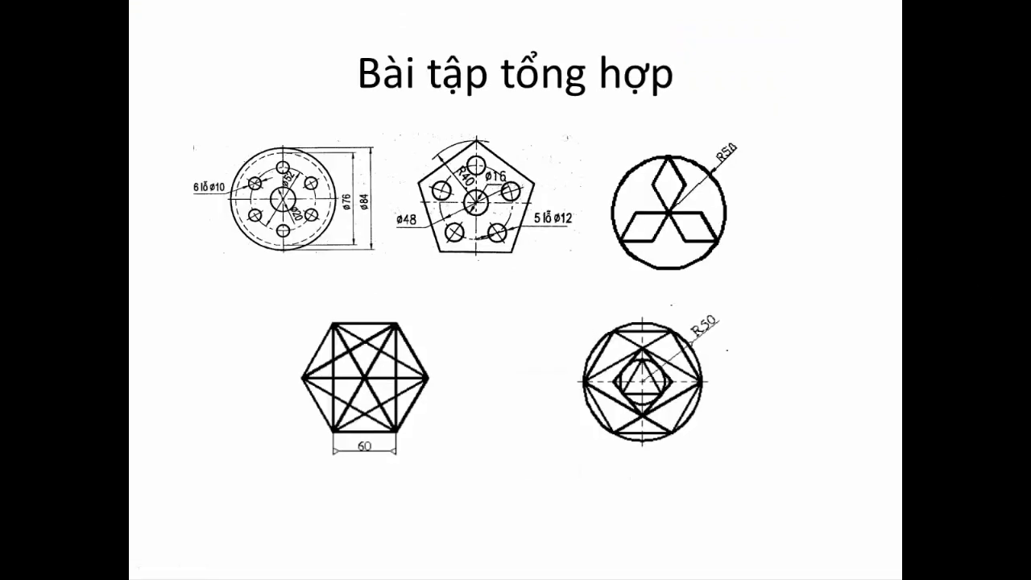
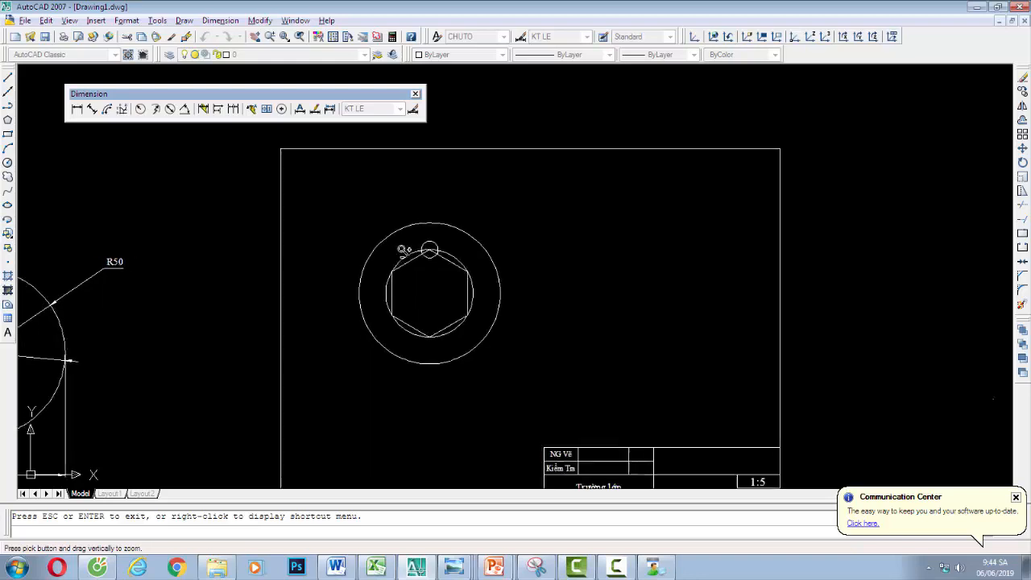
- Copy the small circle from the hexagon's top vertex to its other five vertices, using its center as base point and Ortho off
drag(387, 289, 286, 193)
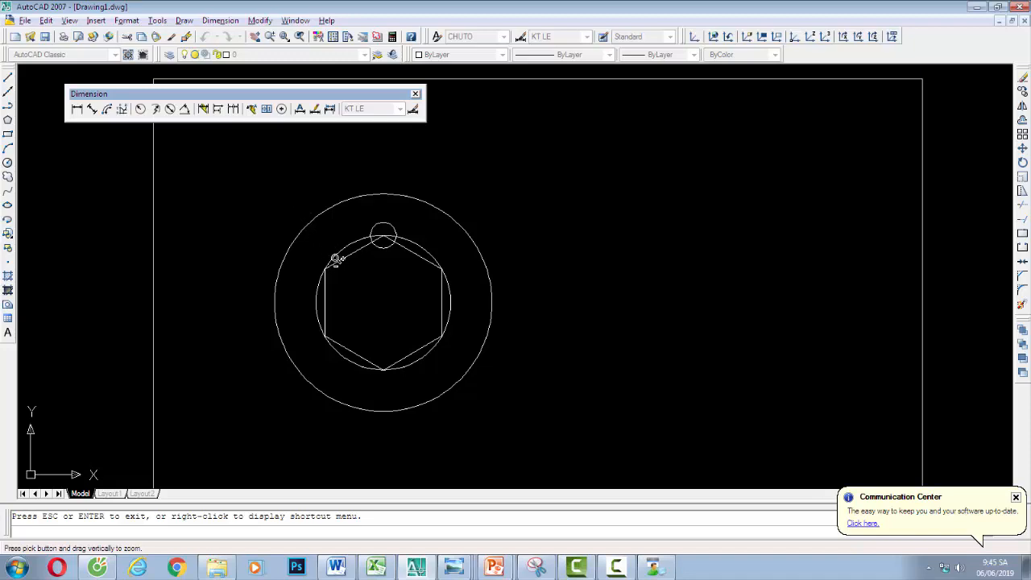
drag(337, 259, 300, 210)
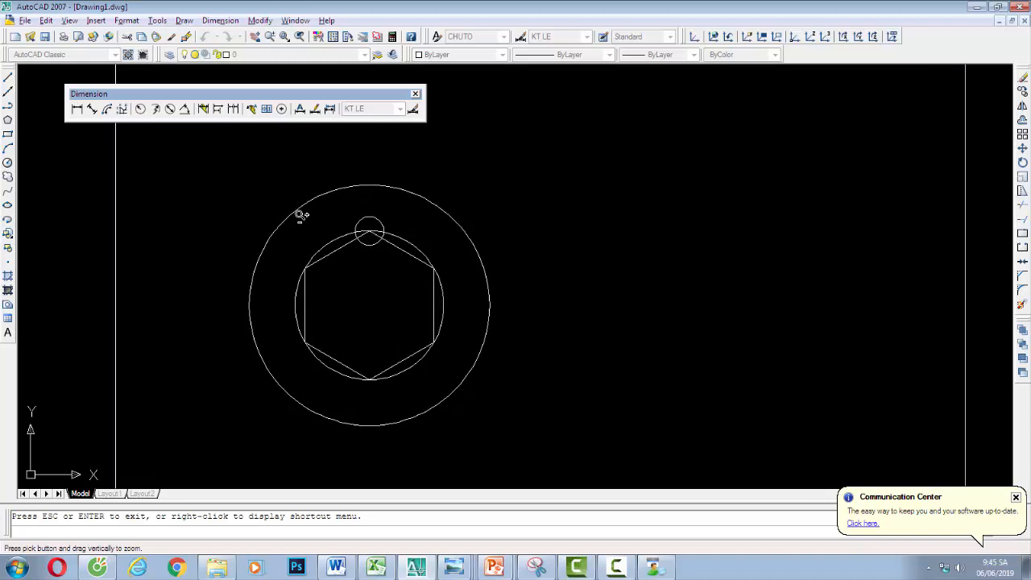
key(Escape)
click(369, 218)
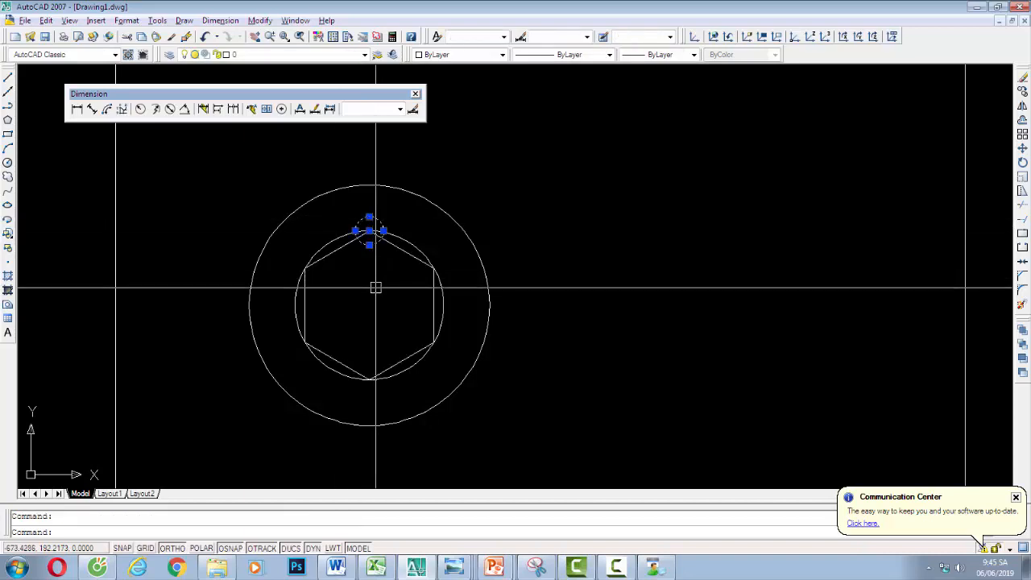
text(co)
key(Return)
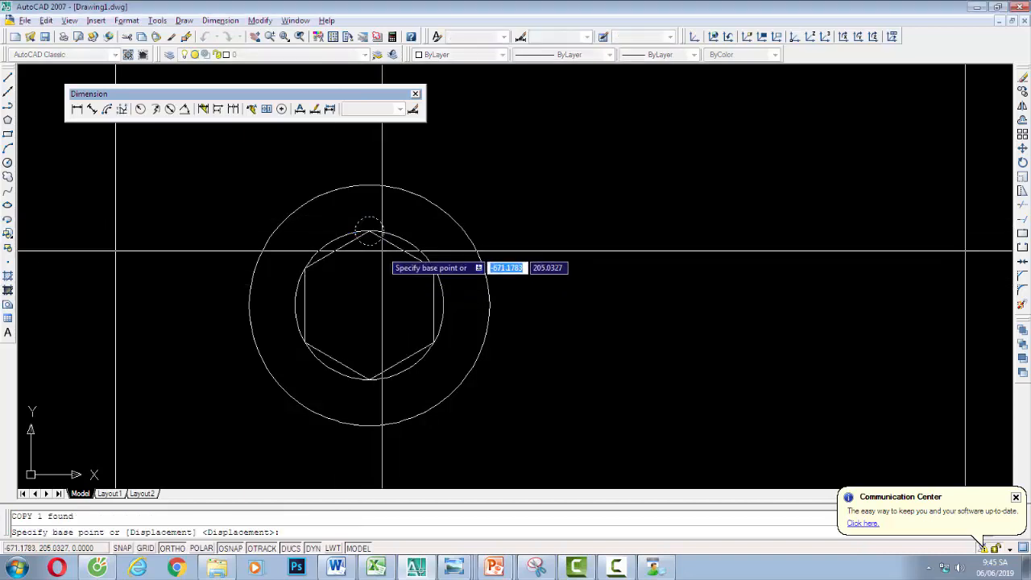
click(370, 232)
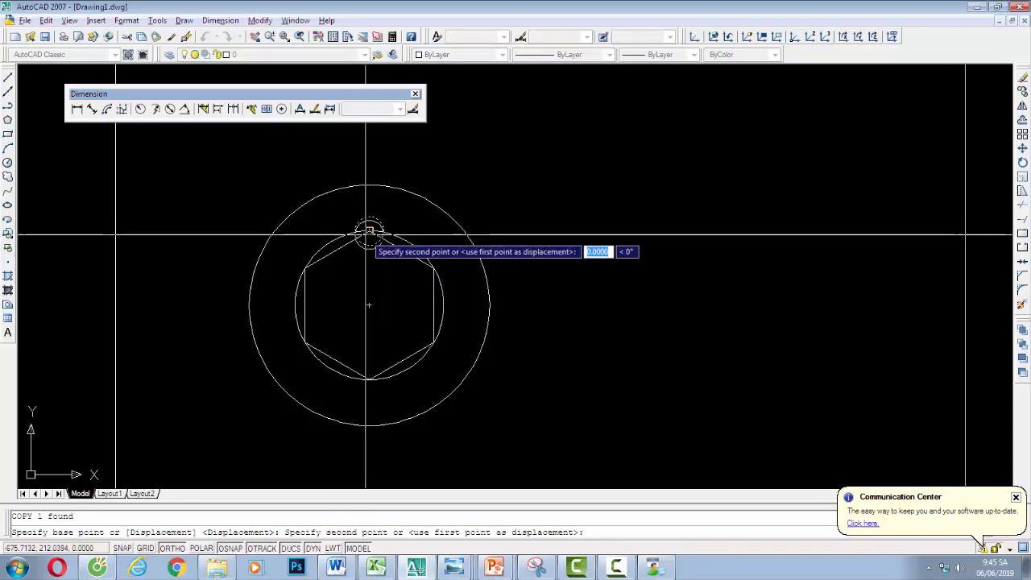
click(305, 267)
key(F8)
click(306, 343)
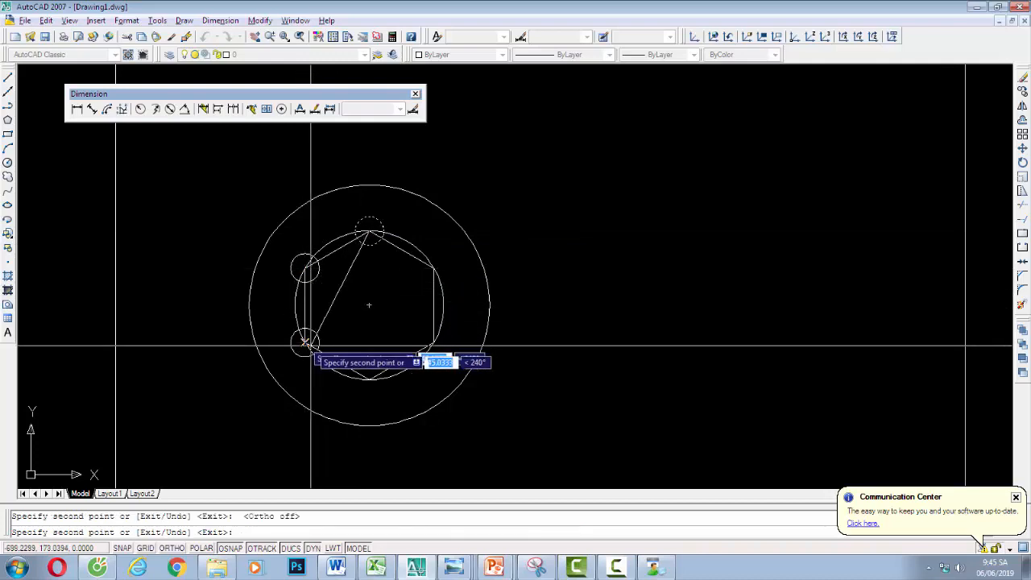
click(369, 379)
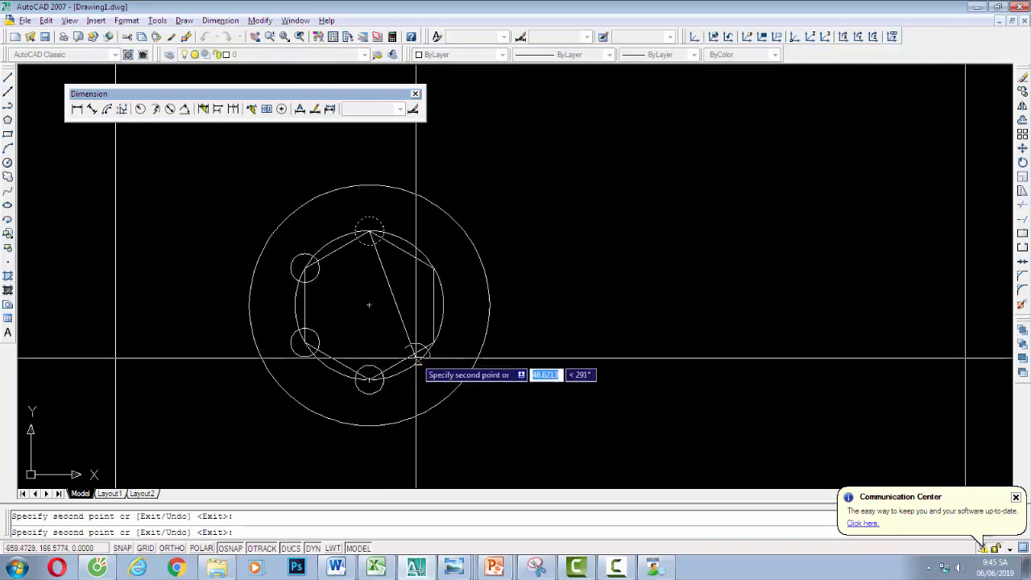
click(434, 343)
click(433, 267)
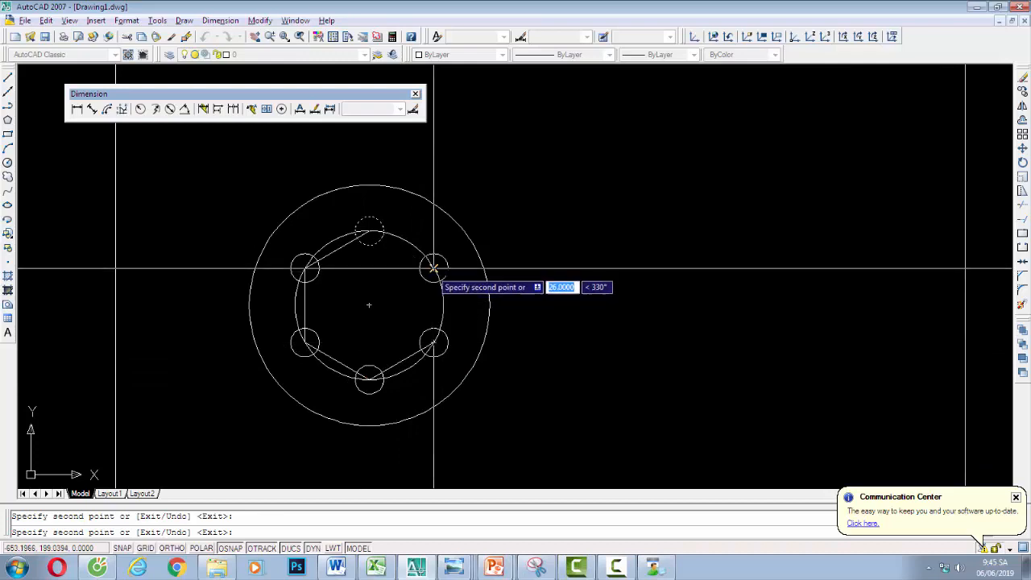
key(Return)
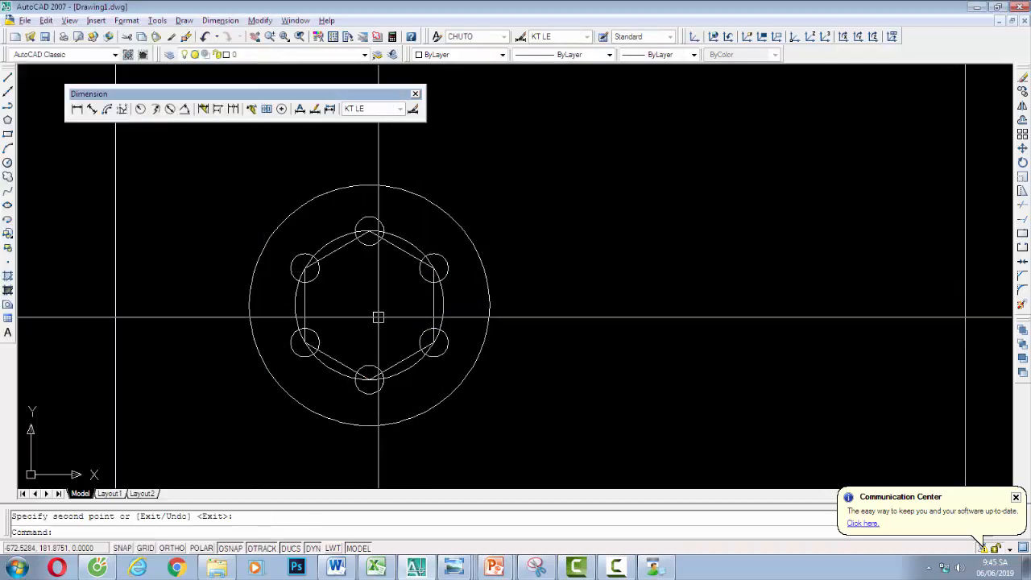
- Draw a circle of radius 10 at the plate's center, and erase the construction hexagon and the circle through the hole centers
key(alt+Tab)
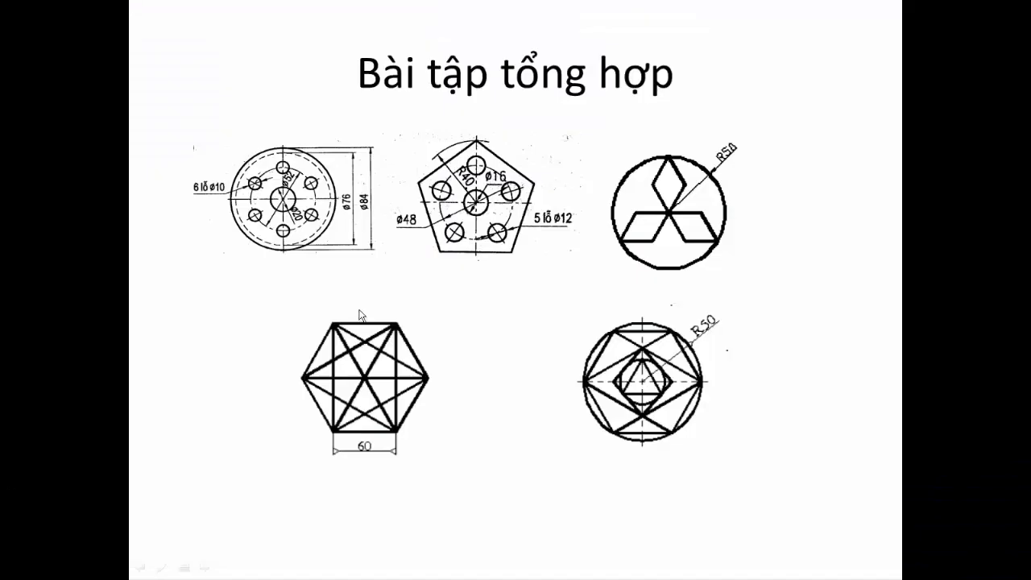
key(alt+Tab)
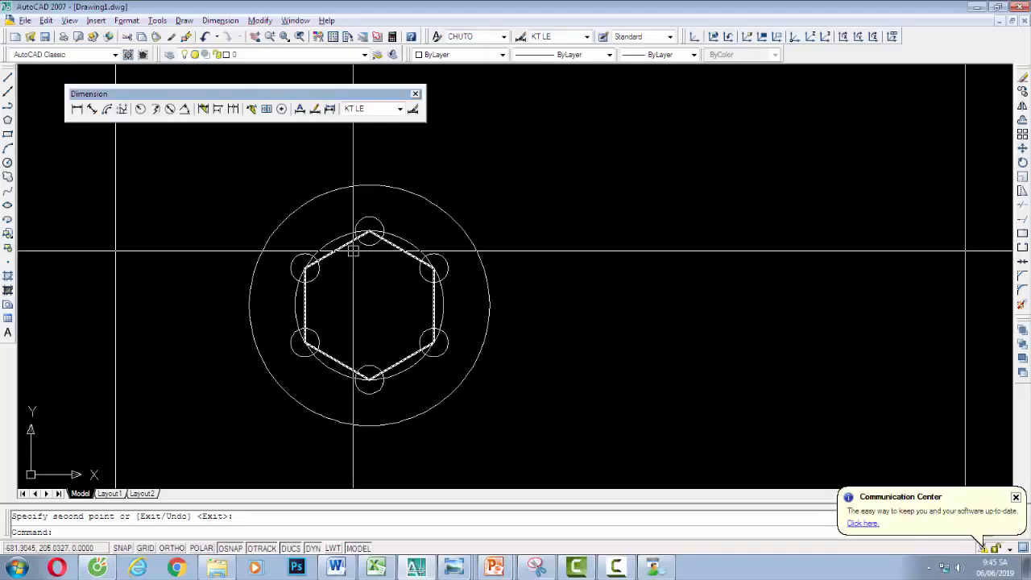
text(c)
key(Return)
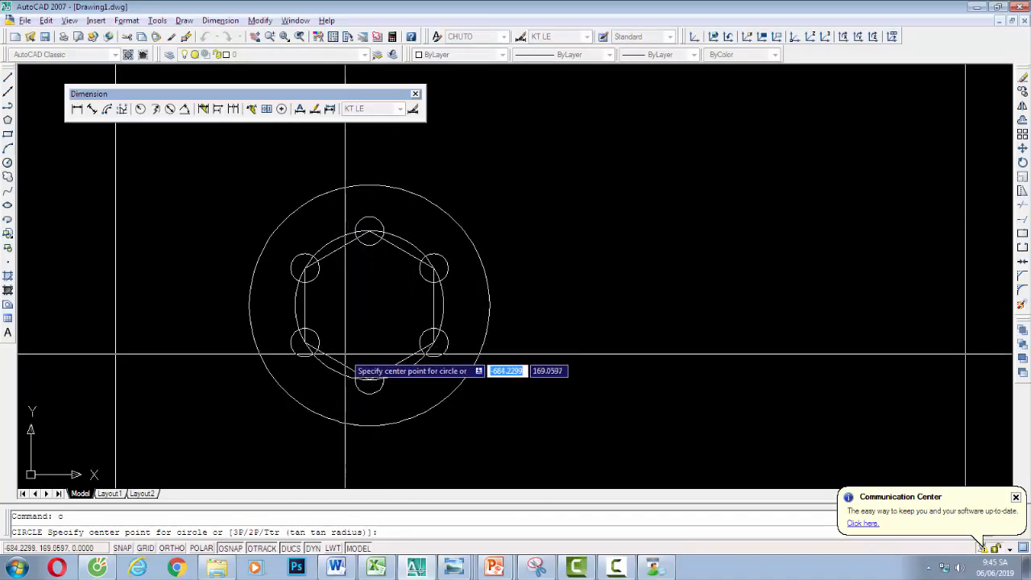
click(370, 304)
text(10)
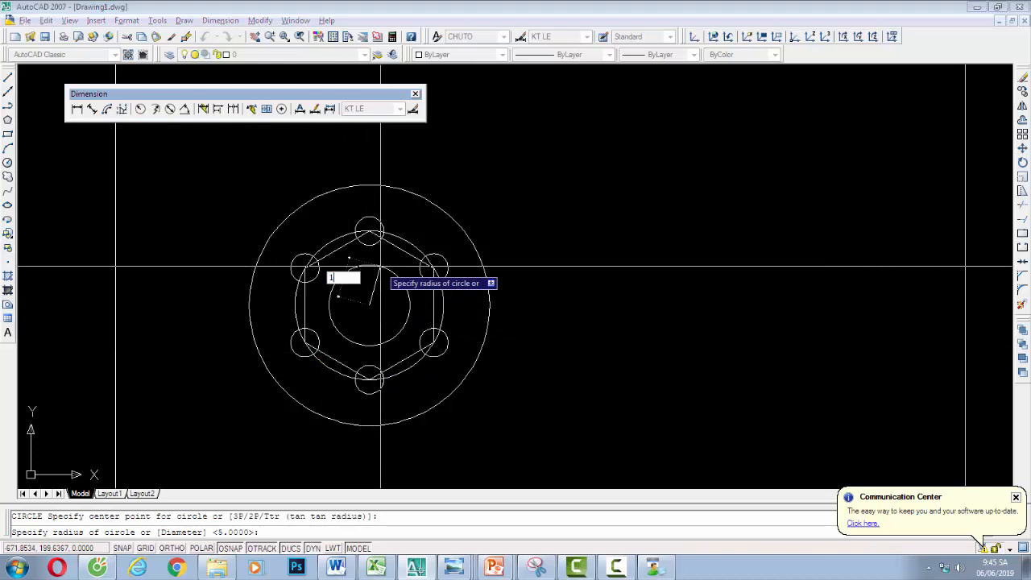
key(Return)
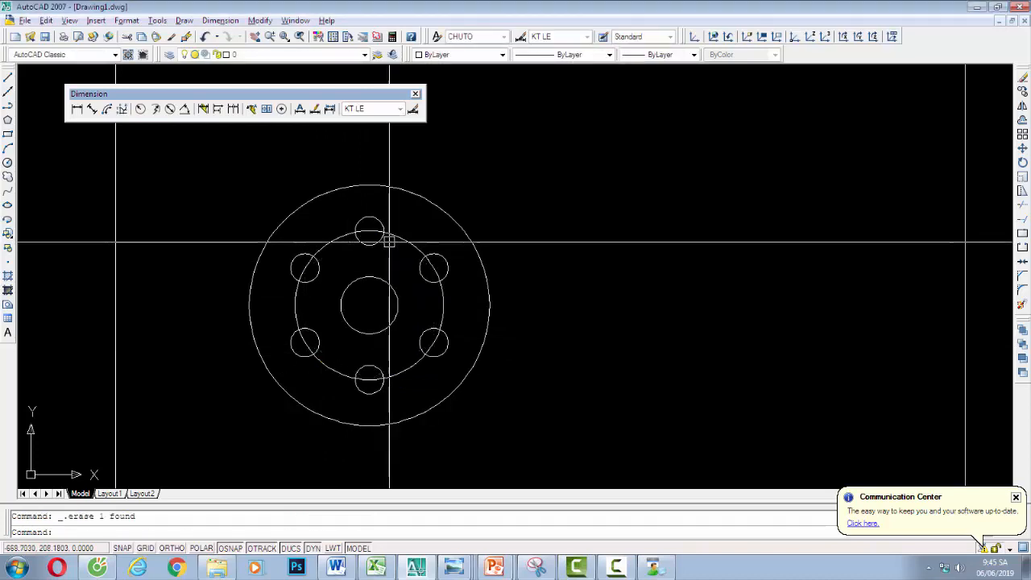
click(390, 236)
key(Delete)
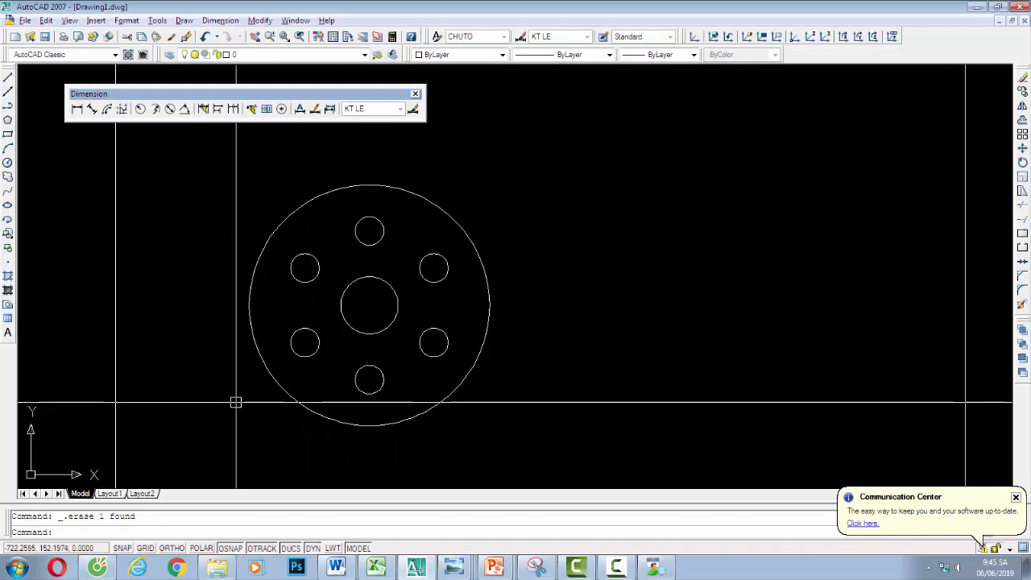
click(617, 566)
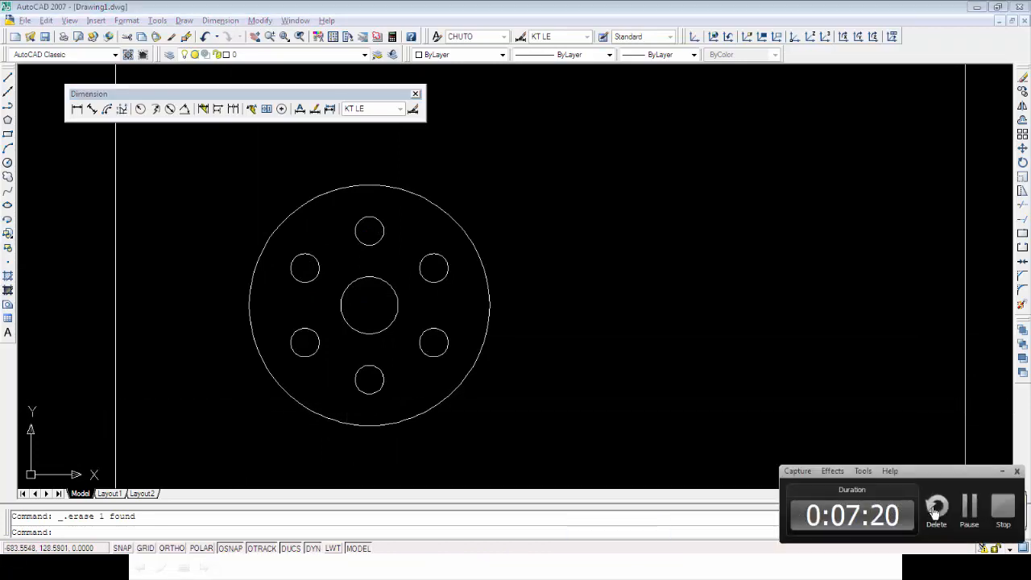
click(970, 507)
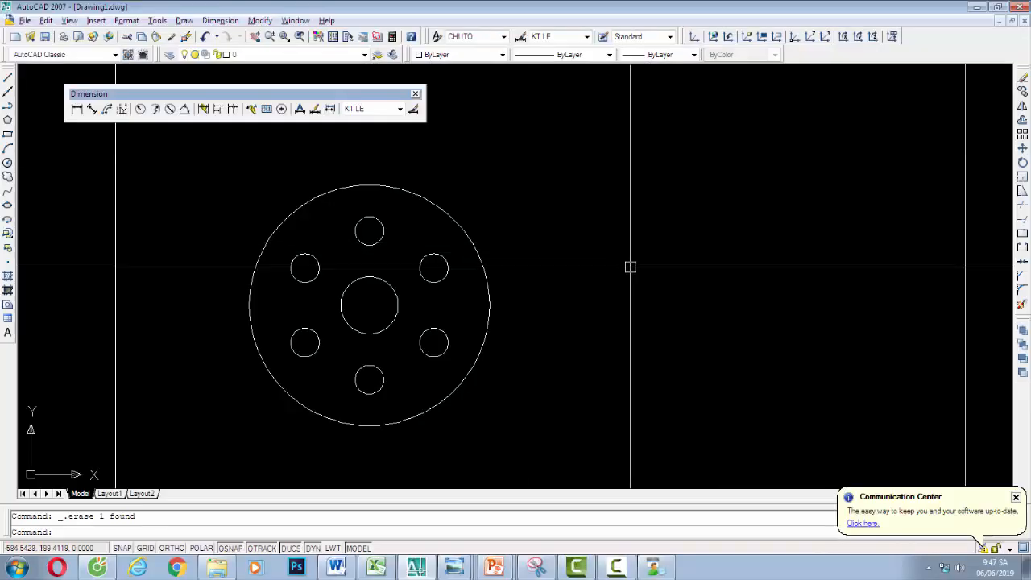
- Draw a circle of radius 50 to the right of the six-hole plate, inside the drawing frame
text(c)
key(Return)
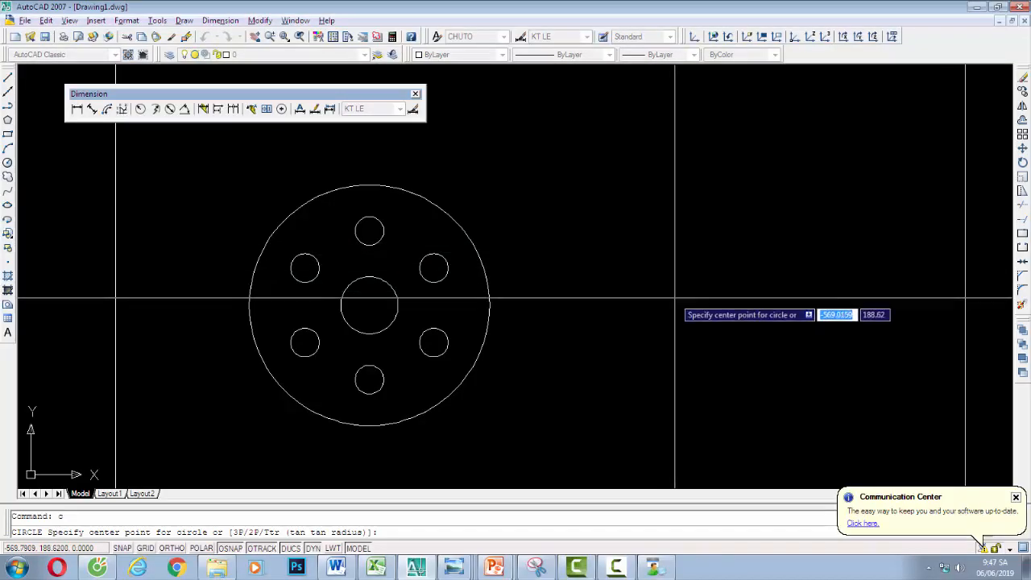
click(699, 308)
text(50)
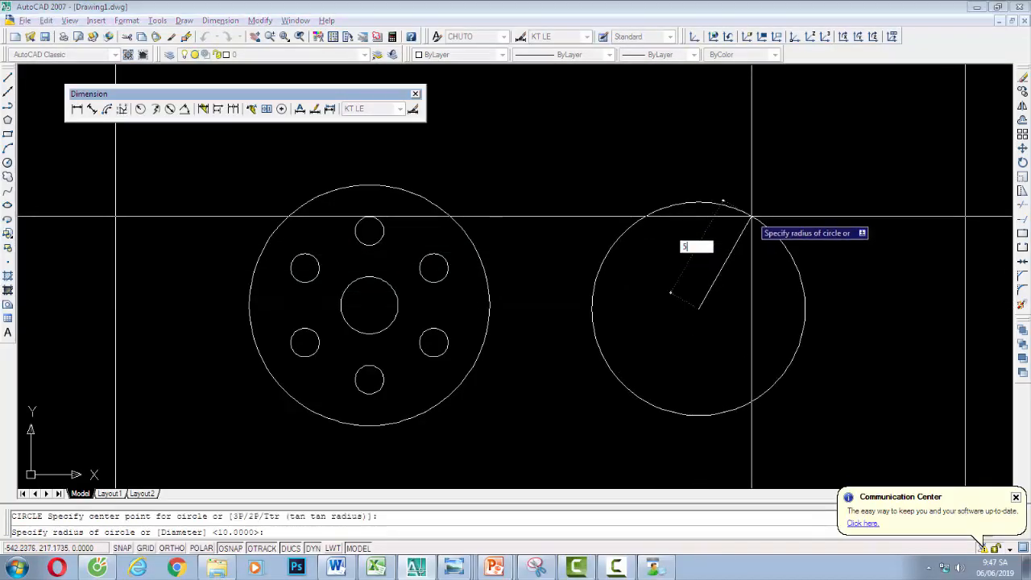
key(Return)
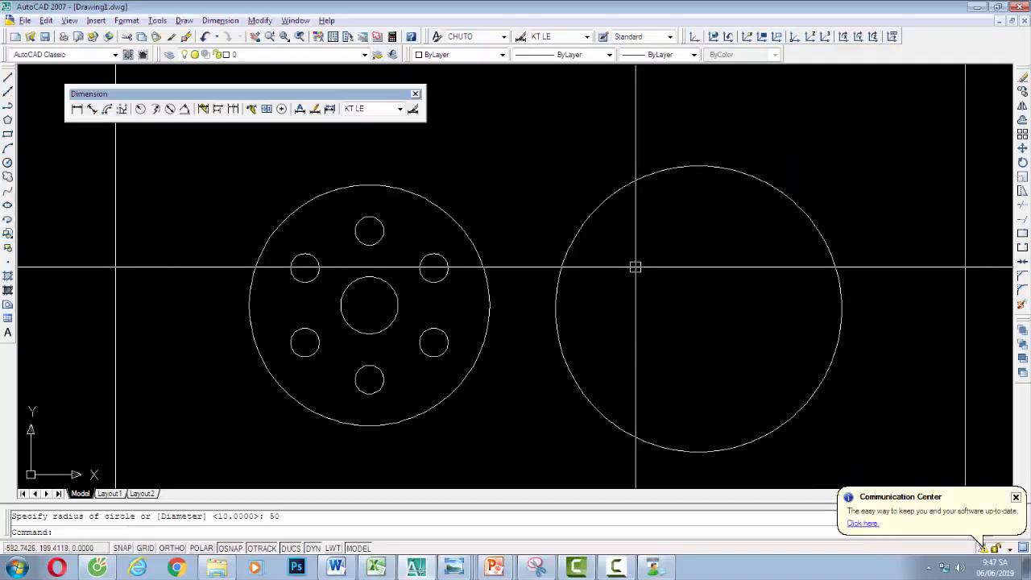
- Draw a 3-sided polygon inscribed in the radius 50 circle, centered on it with one vertex at its top quadrant
text(pol)
key(Return)
middle_drag(648, 255, 446, 256)
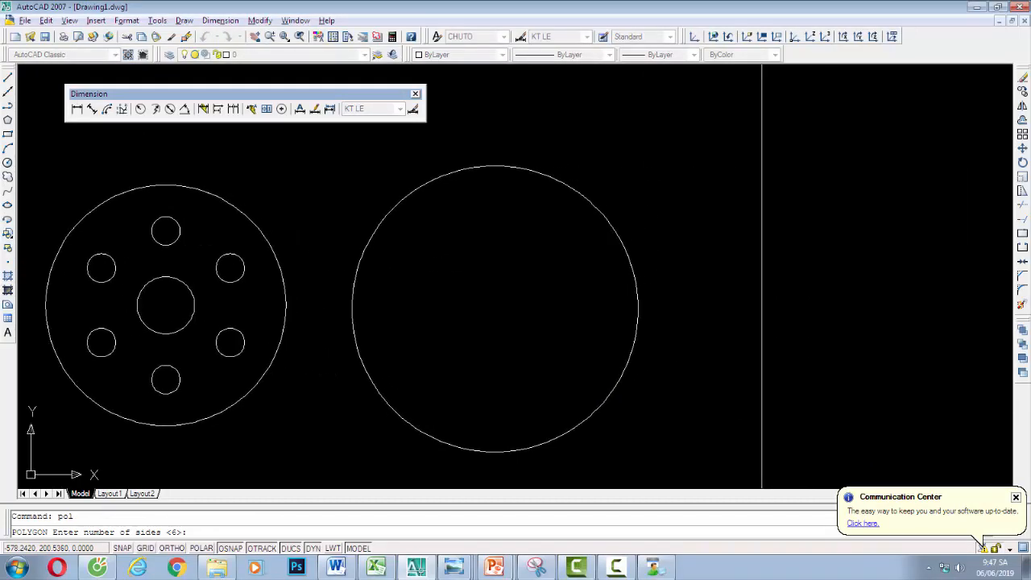
text(3)
key(Return)
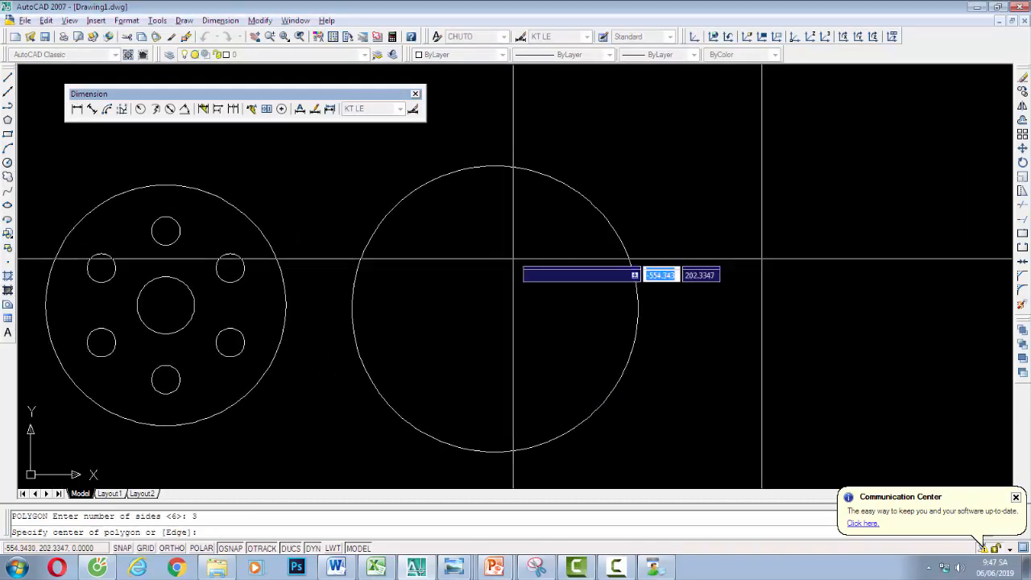
click(495, 308)
click(532, 341)
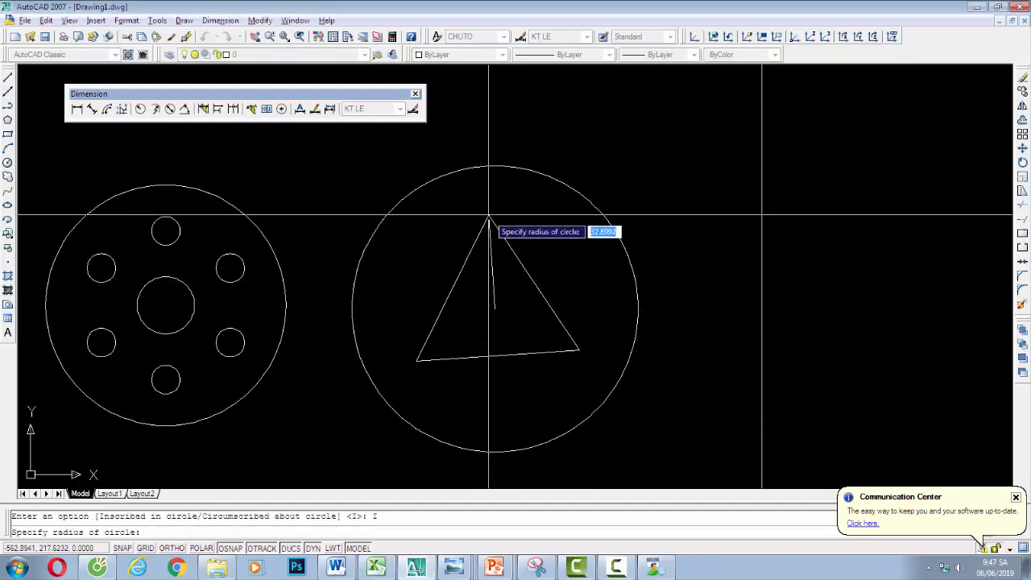
click(496, 167)
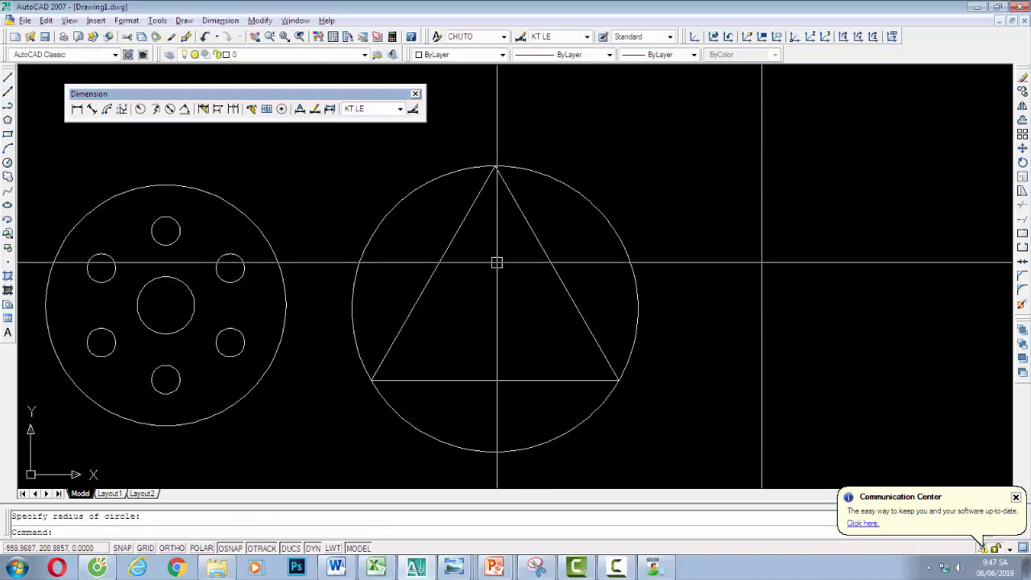
- Draw a 6-sided polygon inscribed in the radius 50 circle, centered on it with one vertex at its right quadrant
text(pol)
key(Return)
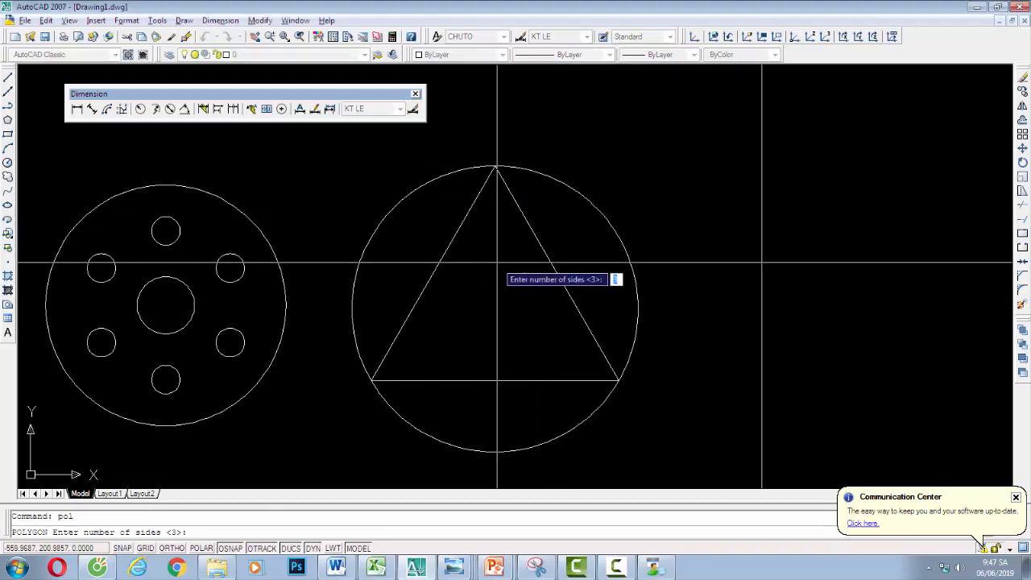
text(5)
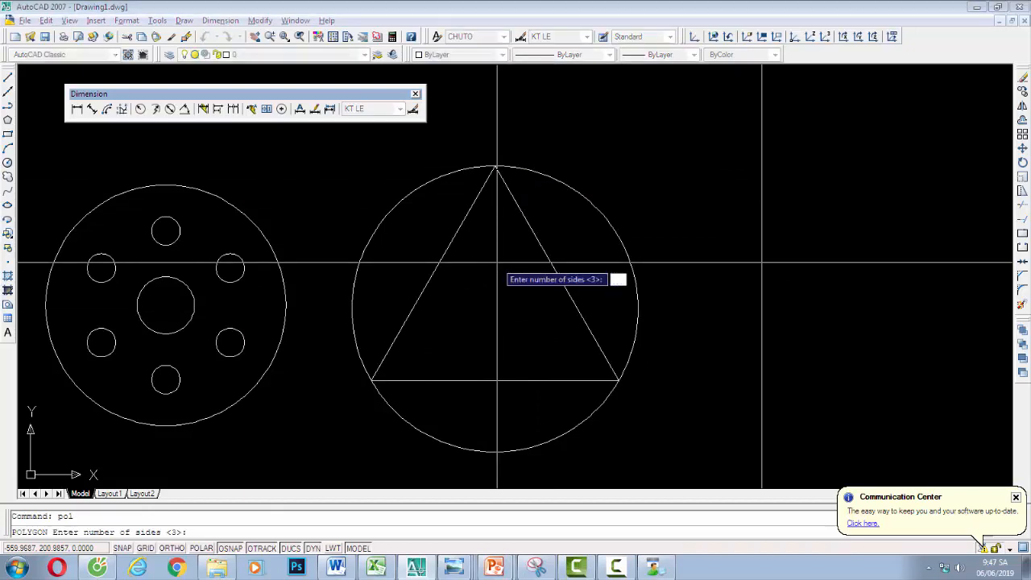
key(Return)
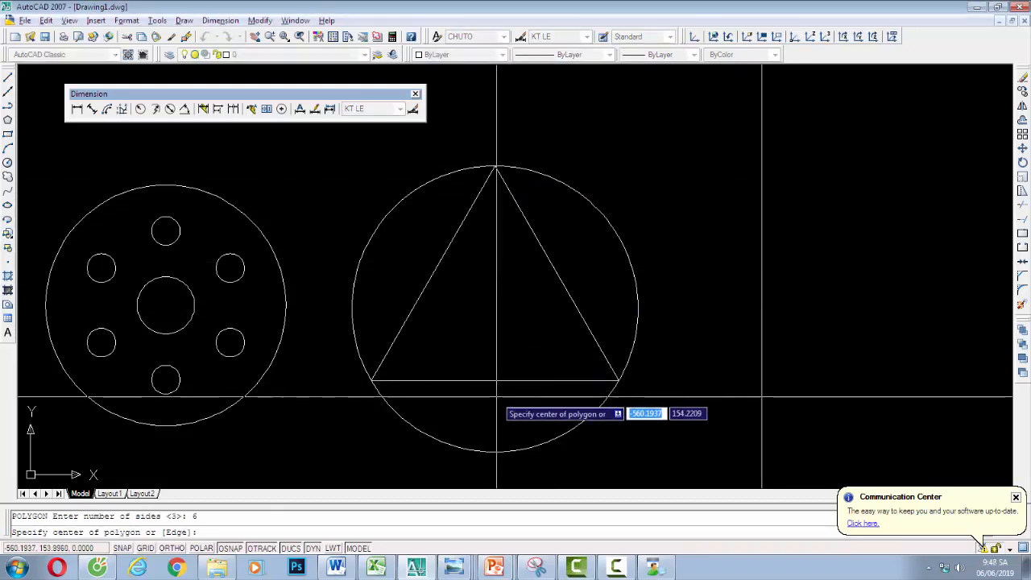
click(497, 308)
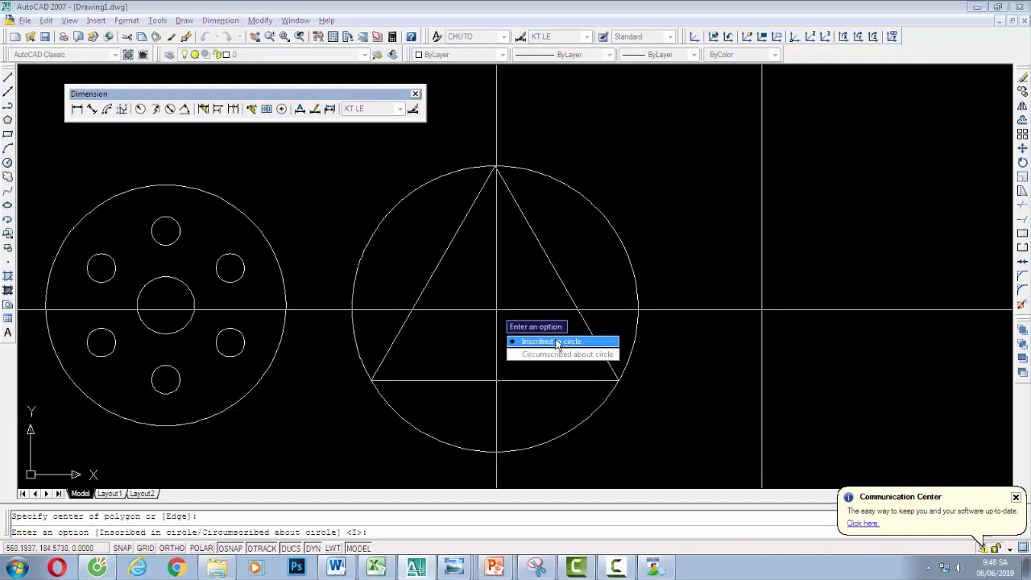
click(601, 342)
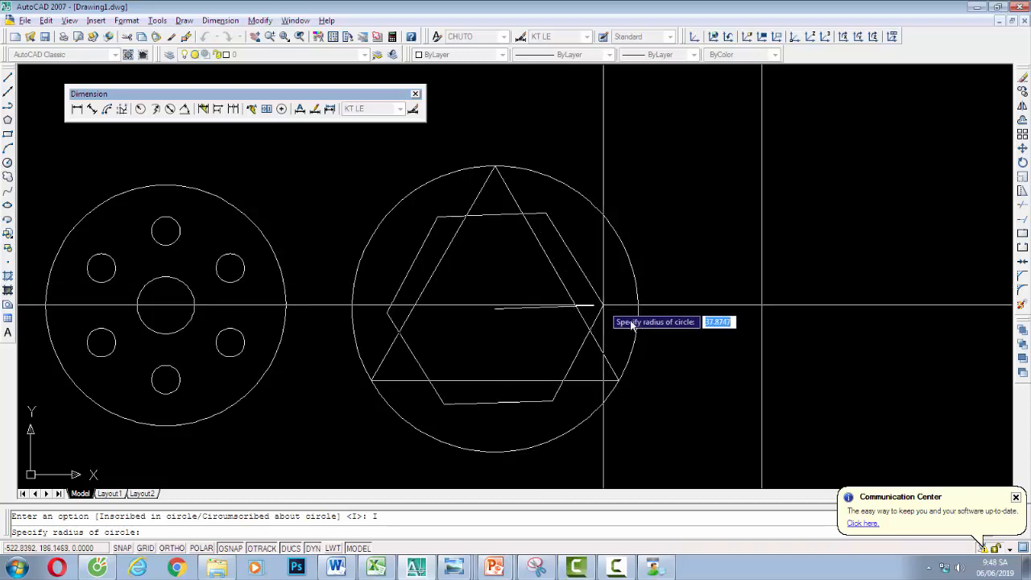
click(637, 308)
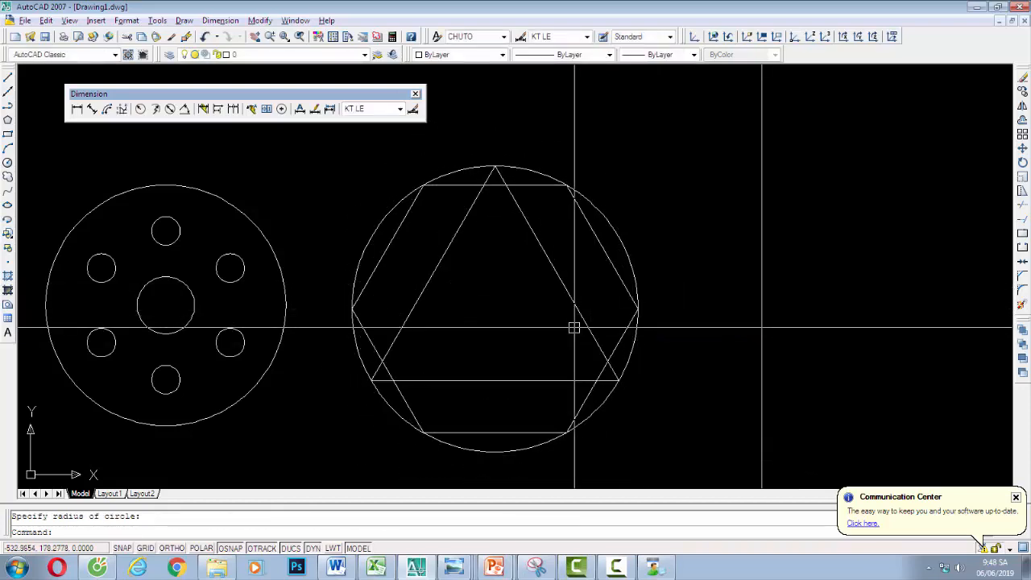
- Draw two lines through the circle's center joining opposite hexagon vertices: upper right to lower left, and left to right
text(l)
key(Return)
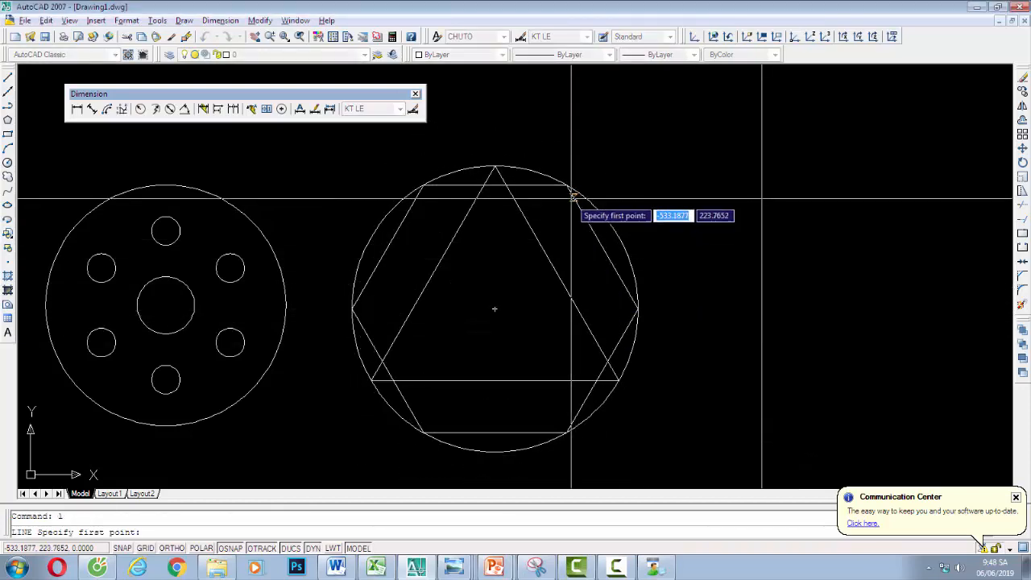
click(568, 185)
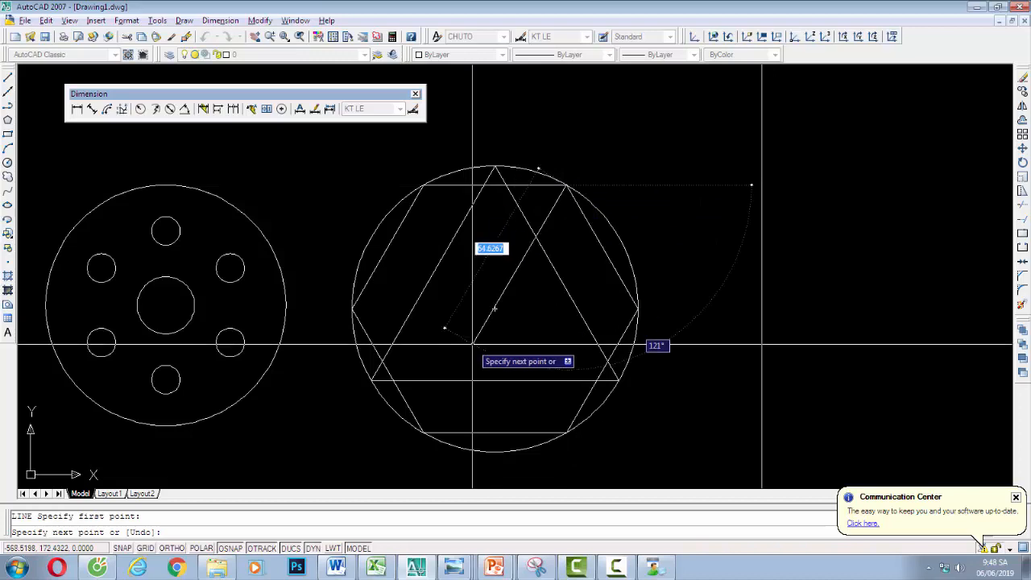
click(425, 433)
key(Return)
key(Return)
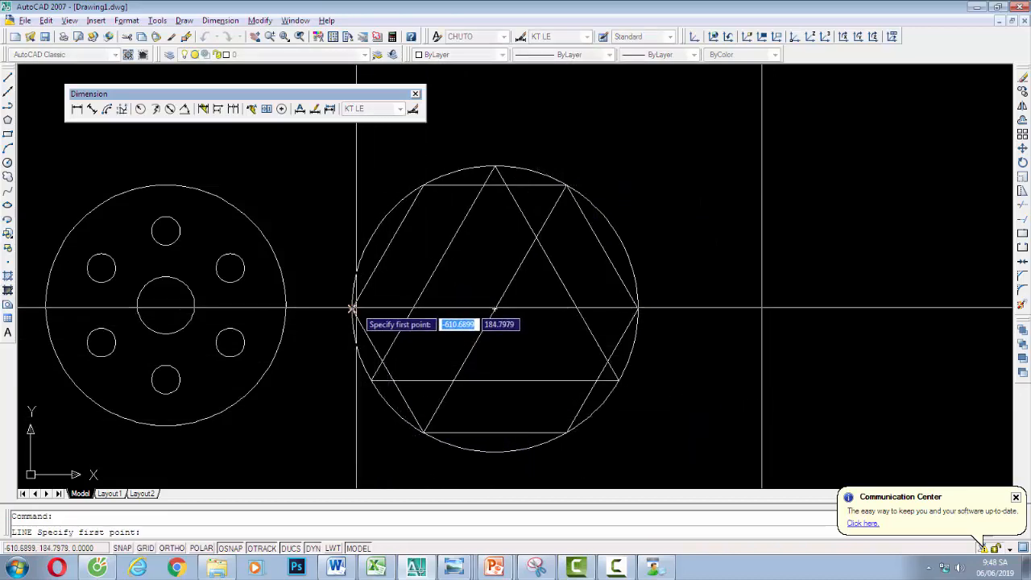
click(352, 308)
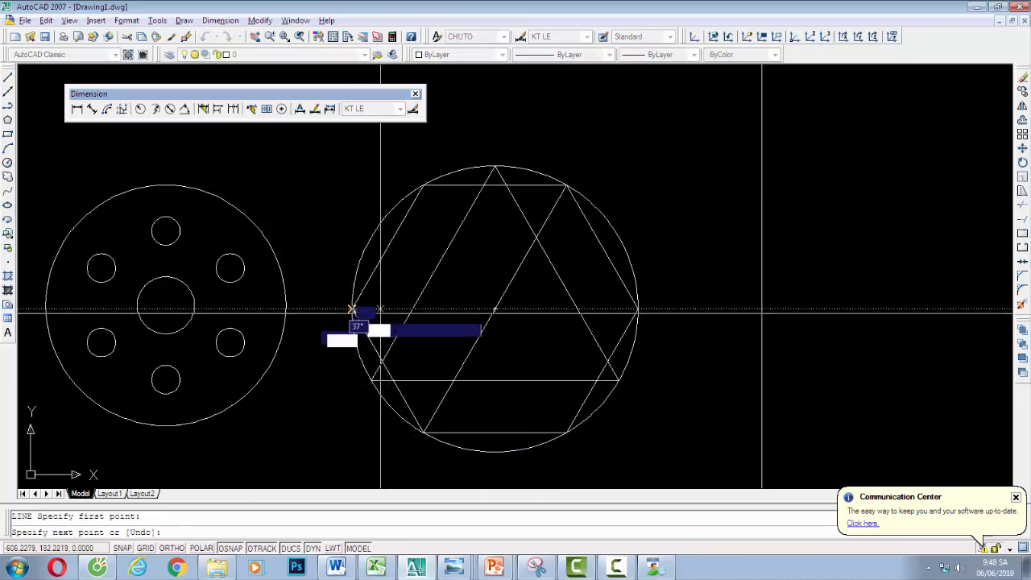
click(638, 308)
key(Return)
- Draw a line from the hexagon's upper-left vertex to its lower-right vertex, and erase the hexagon
key(Return)
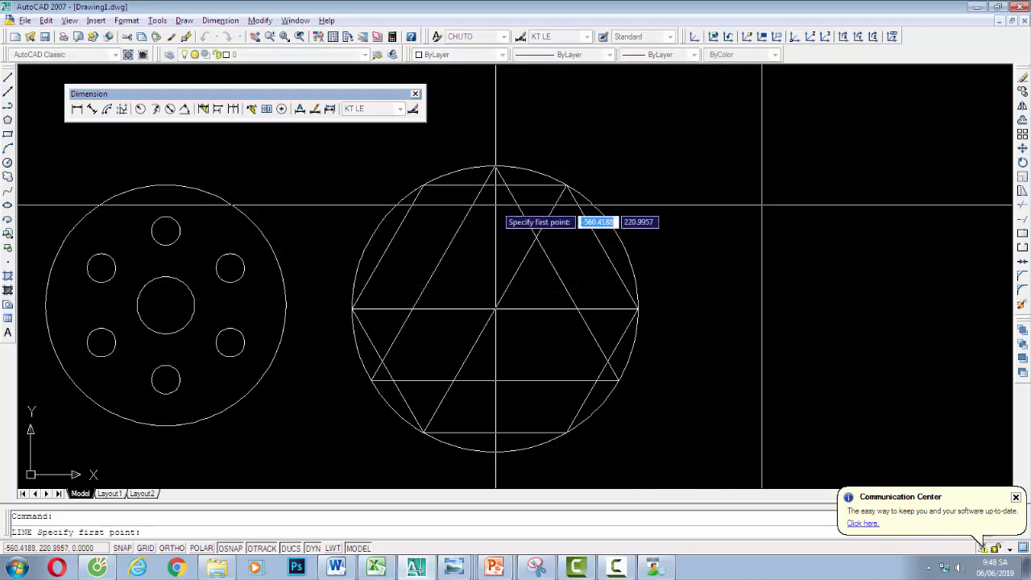
click(422, 185)
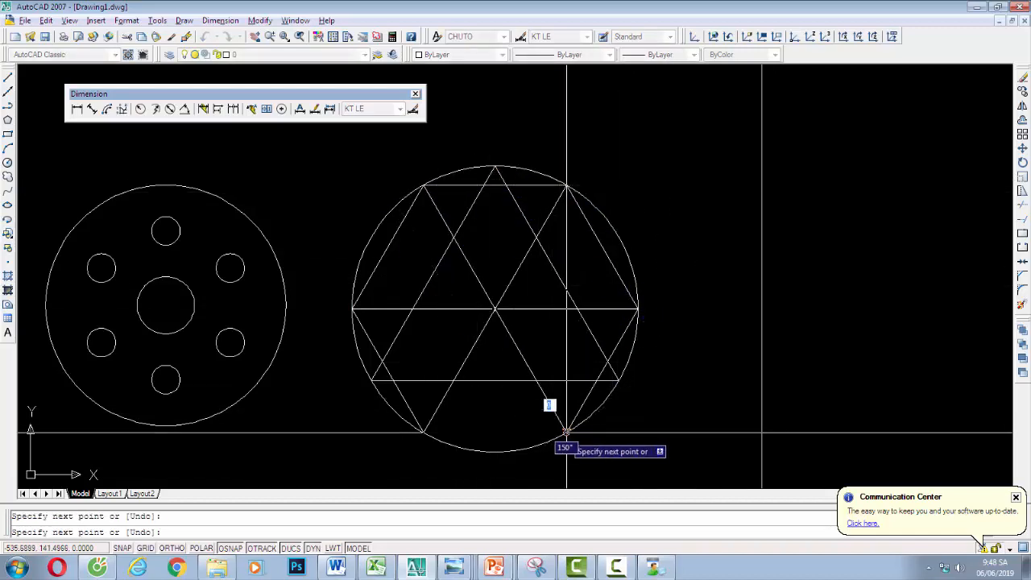
key(Return)
click(492, 434)
key(Delete)
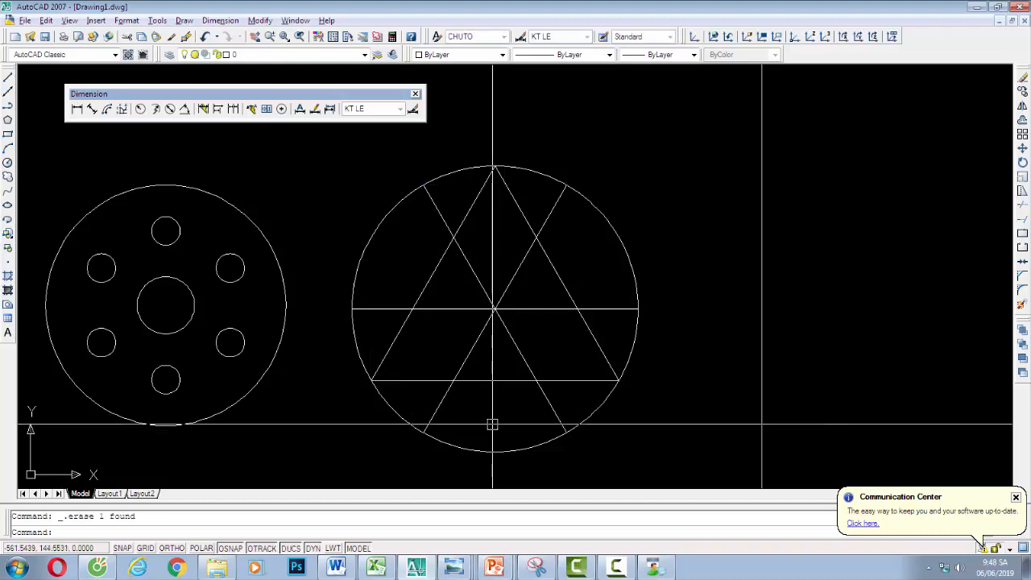
- Trim the triangle and diagonal segments outside the emblem, leaving three diamonds that meet at the circle's center
text(tr)
key(Return)
key(Return)
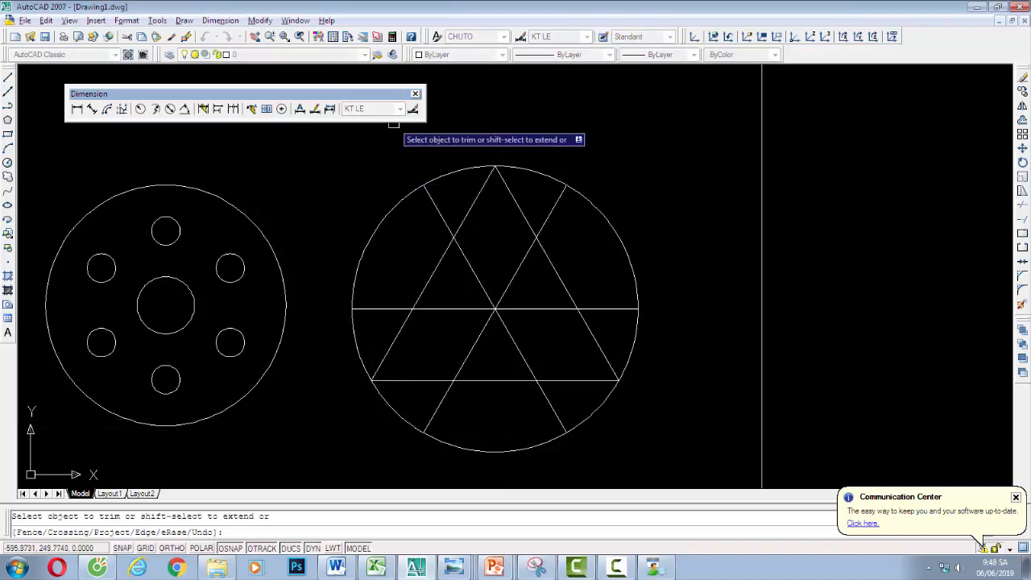
click(434, 206)
click(437, 262)
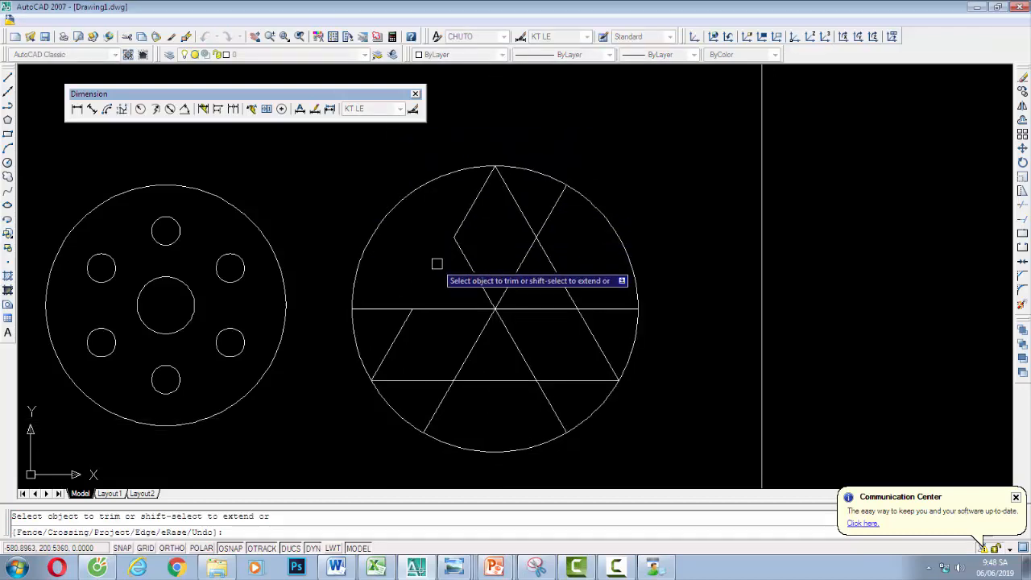
click(392, 308)
click(438, 403)
click(541, 391)
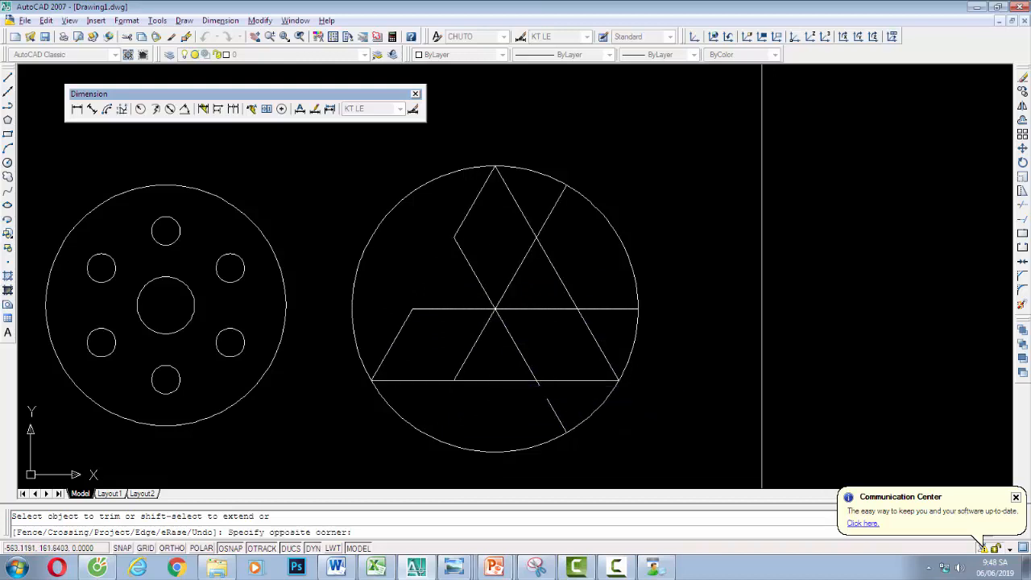
click(488, 377)
click(551, 411)
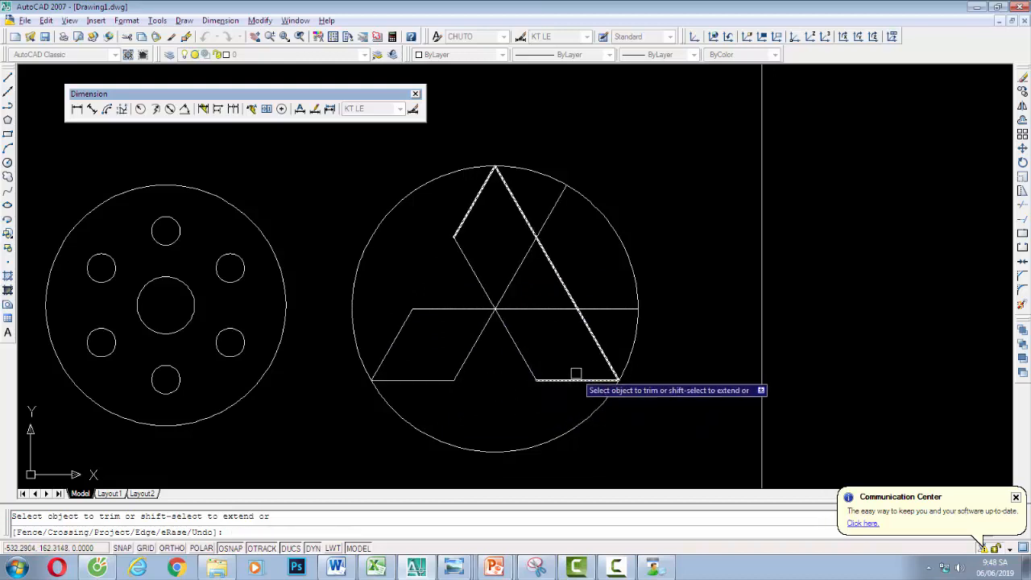
click(604, 311)
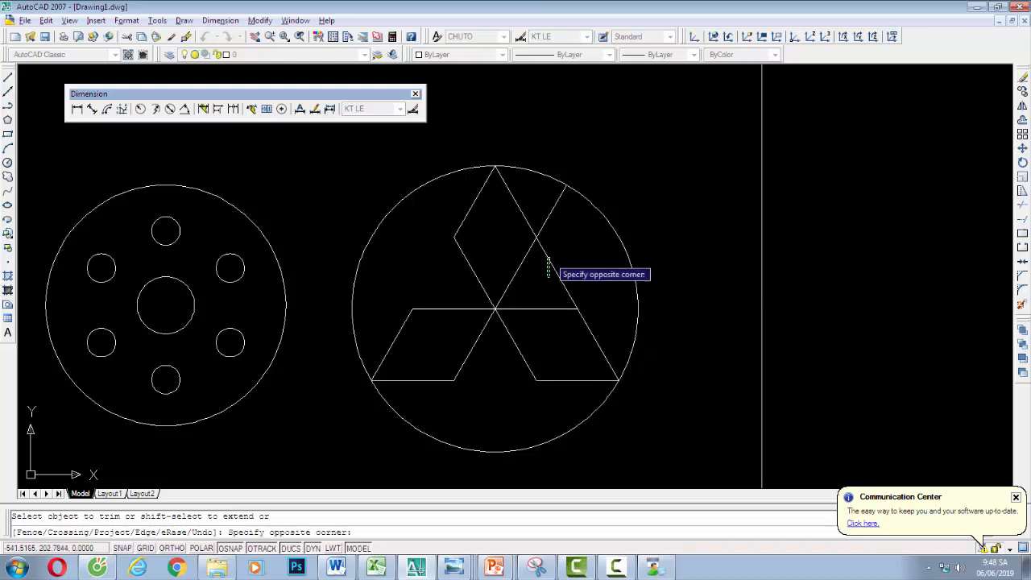
click(548, 257)
click(552, 213)
- Erase the old radius 50 circle and its dimensions in the frame to the left of the six-hole plate
middle_drag(561, 292, 586, 241)
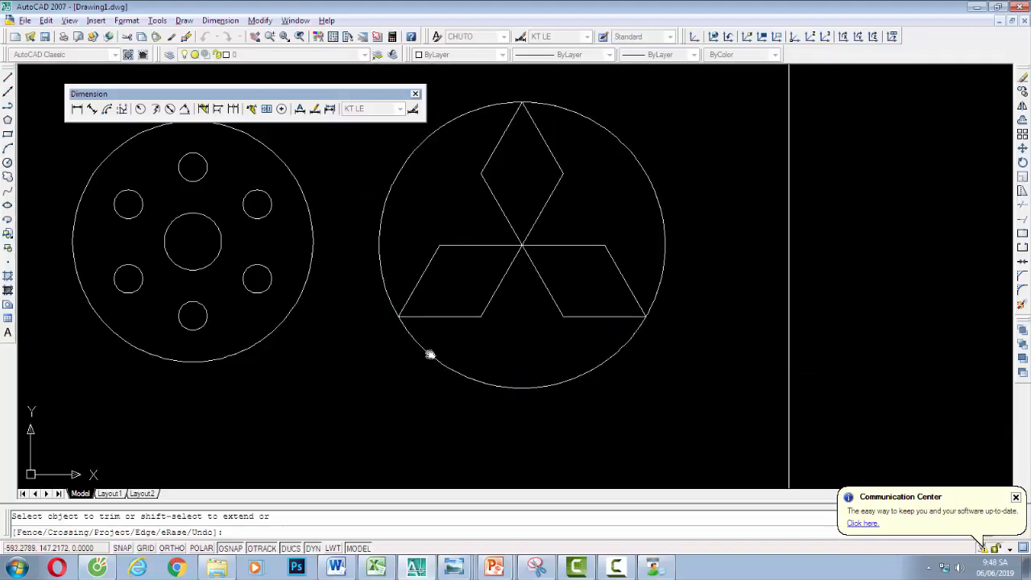
mouse_move(428, 352)
middle_down()
mouse_move(486, 170)
mouse_move(792, 242)
mouse_move(891, 320)
middle_up()
middle_drag(508, 247, 829, 255)
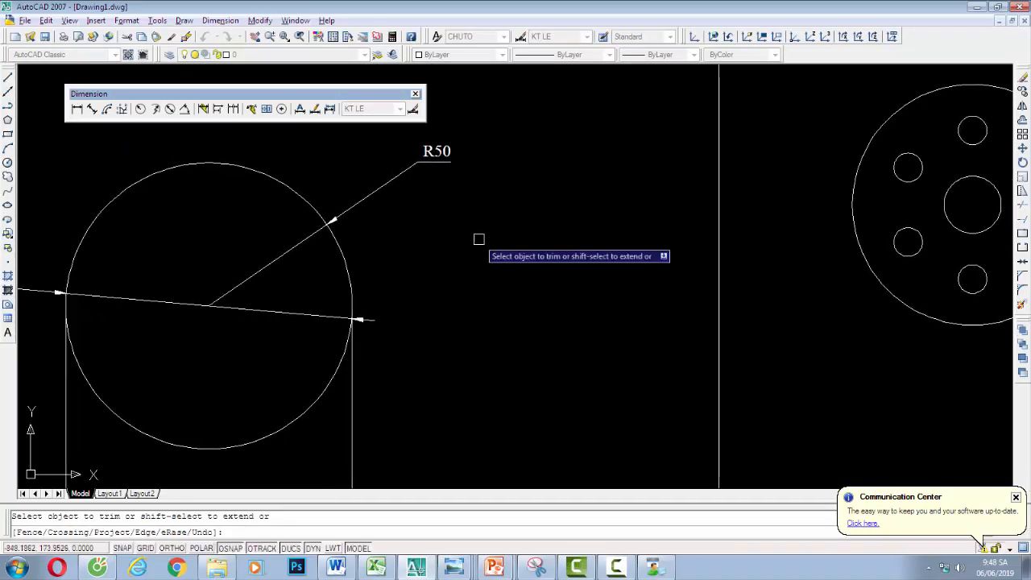
key(Escape)
click(350, 204)
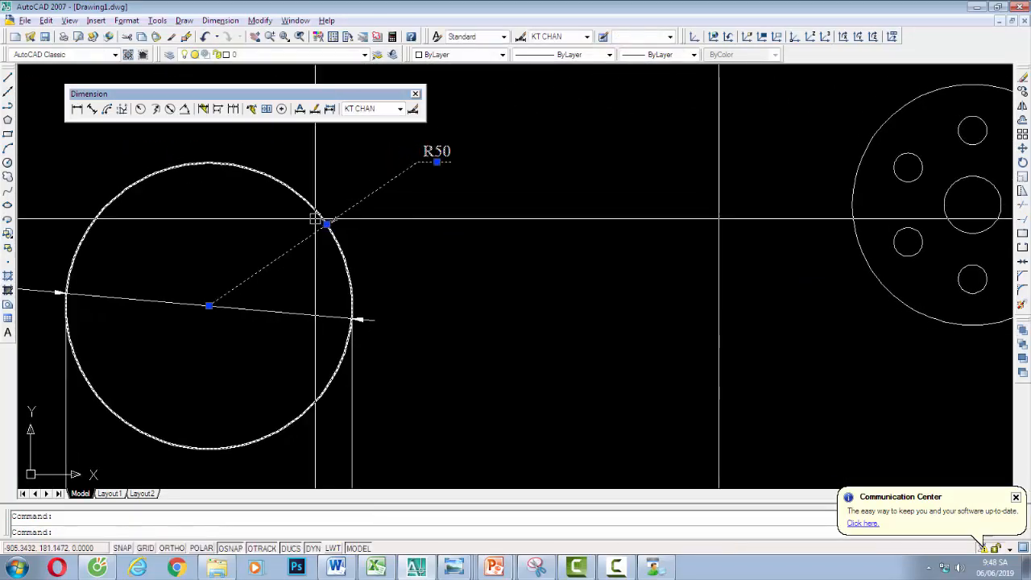
click(316, 217)
key(Delete)
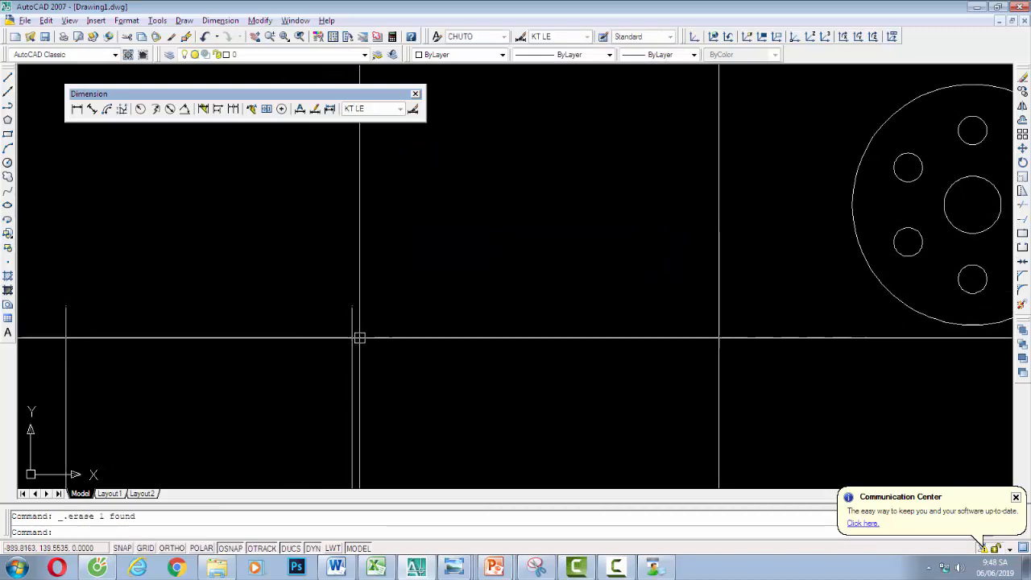
click(355, 337)
key(Delete)
- Draw a circle of radius 50 in the cleared frame to the left of the six-hole plate
text(c)
key(Return)
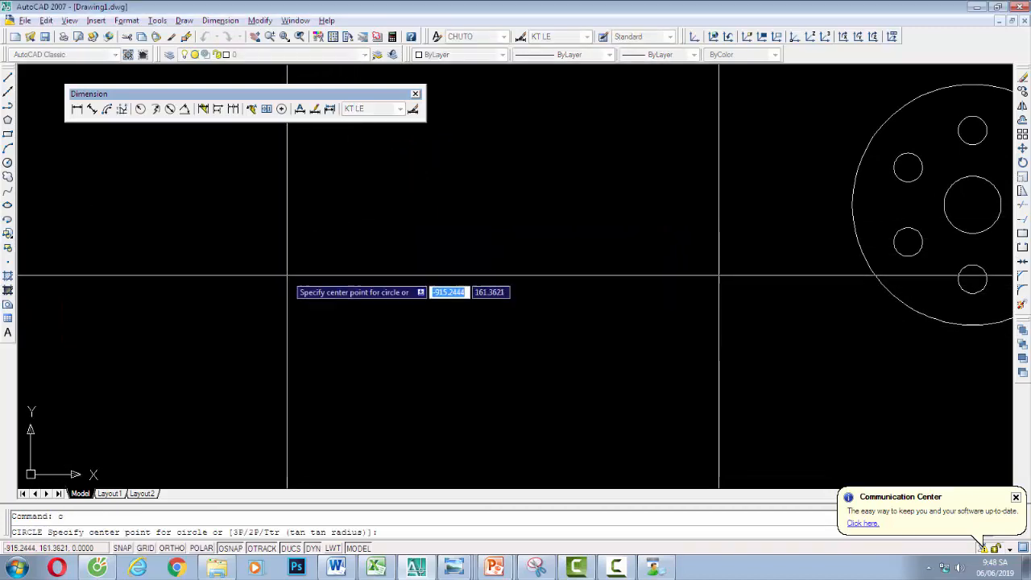
click(293, 286)
text(50)
key(Return)
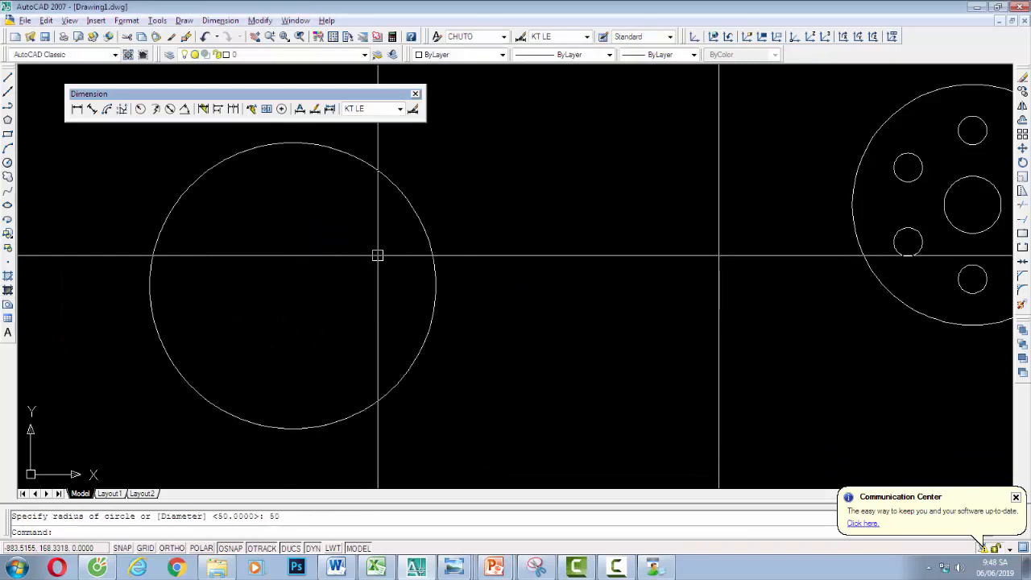
- Draw a 6-sided polygon inscribed in the new radius 50 circle, centered on it with one vertex at its right quadrant
text(pol)
key(Return)
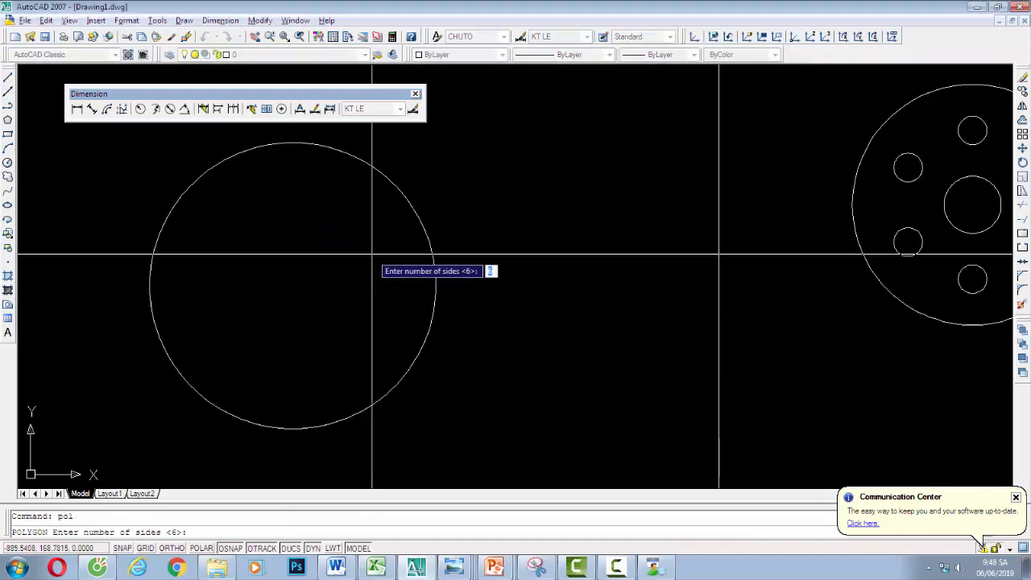
key(Return)
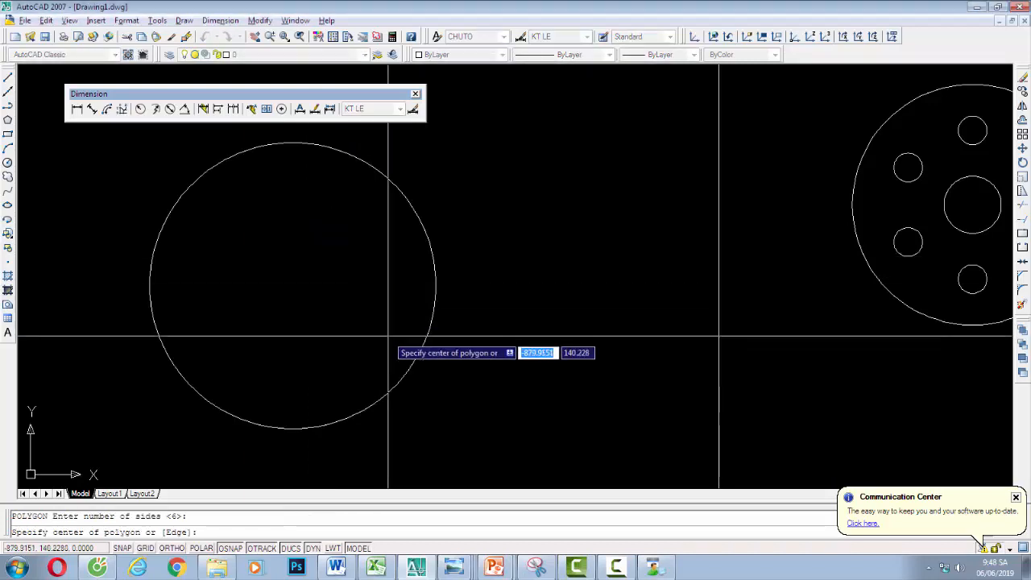
click(297, 285)
click(354, 317)
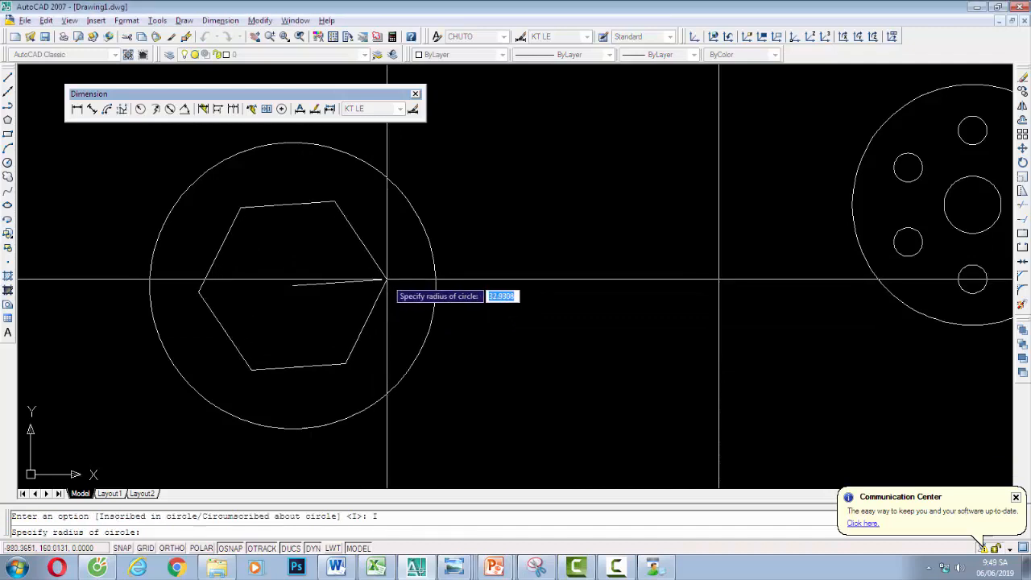
click(435, 286)
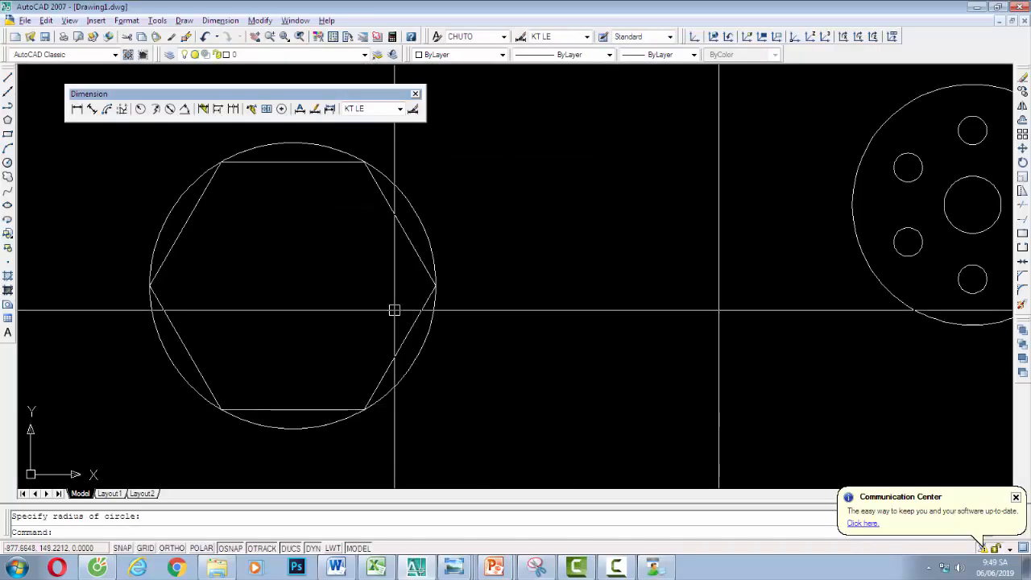
- Draw connected lines from the hexagon's upper-right vertex to its left vertex and on to its lower-right vertex
text(l)
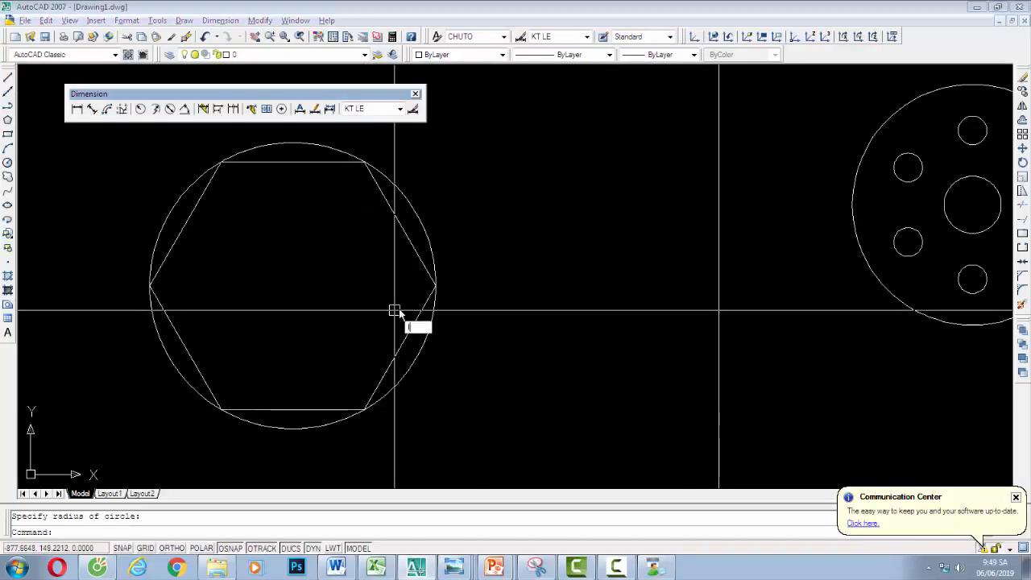
key(Return)
click(367, 162)
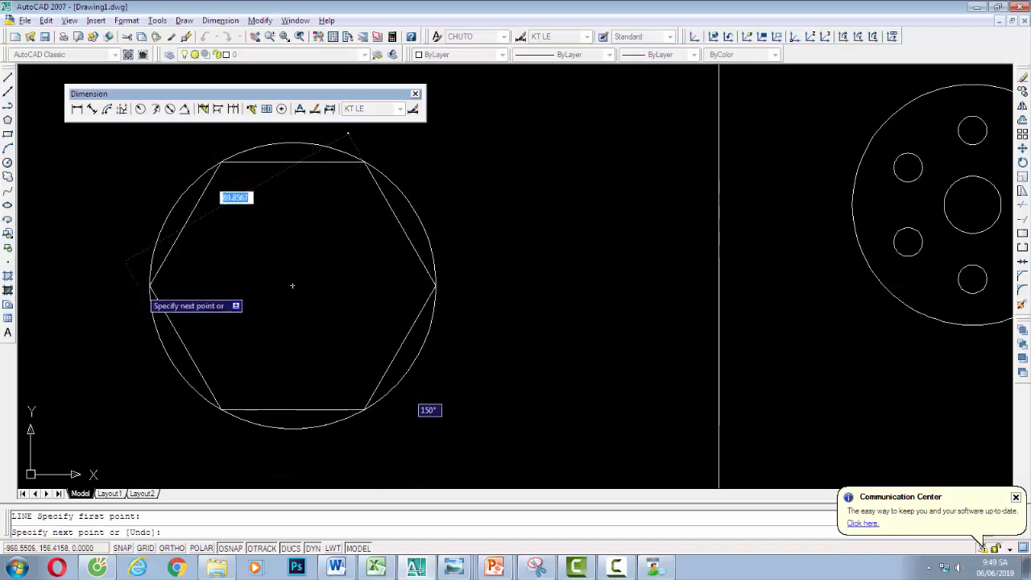
click(149, 286)
click(367, 409)
key(Return)
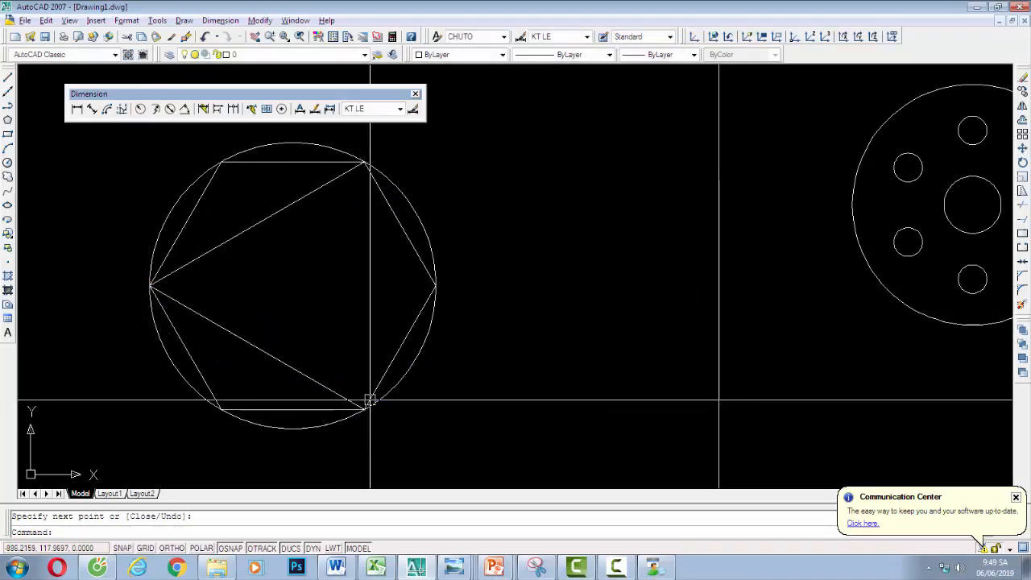
- Draw connected lines from the hexagon's upper-left vertex to its right vertex and on to its lower-left vertex
key(Return)
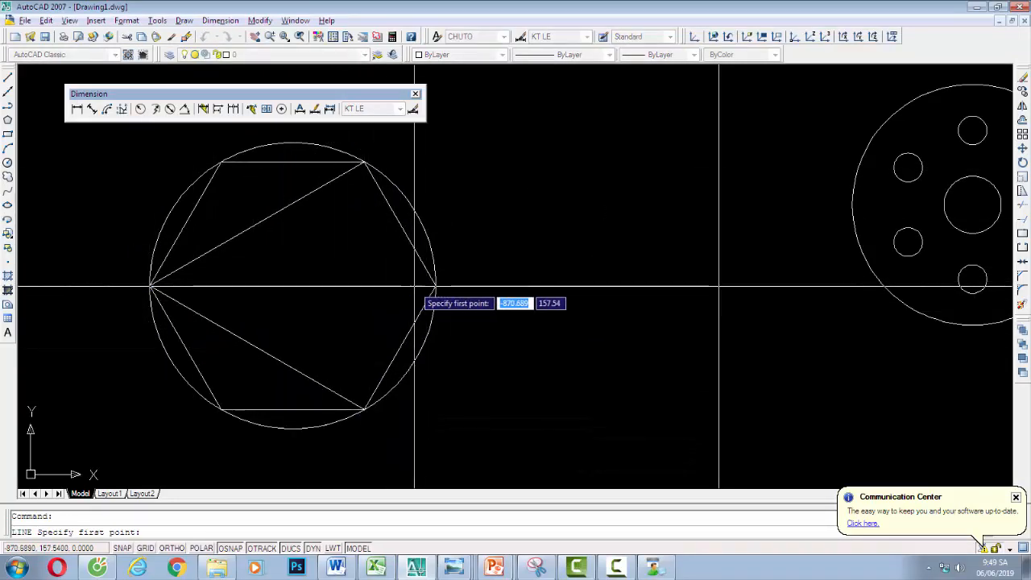
click(222, 162)
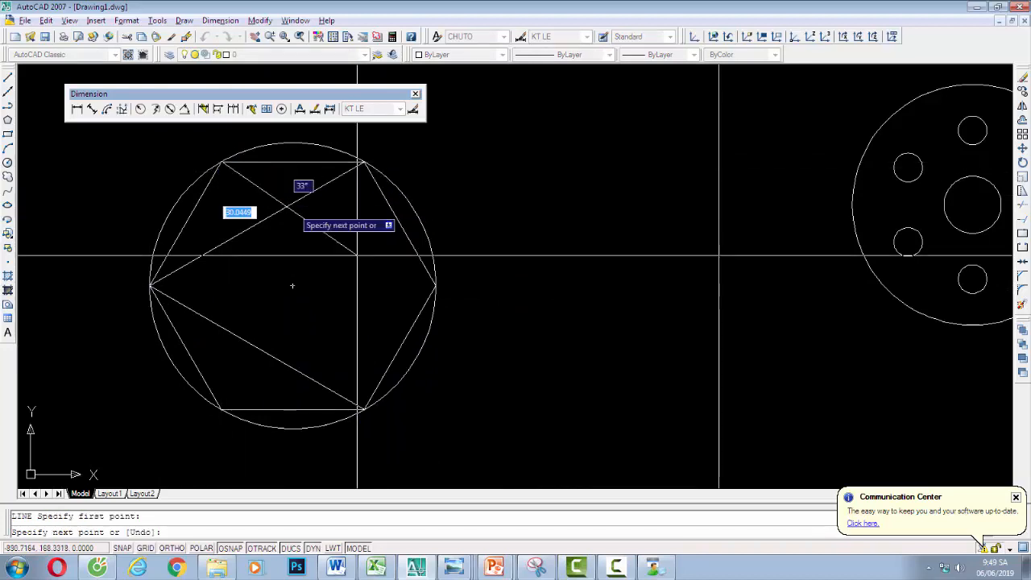
click(435, 286)
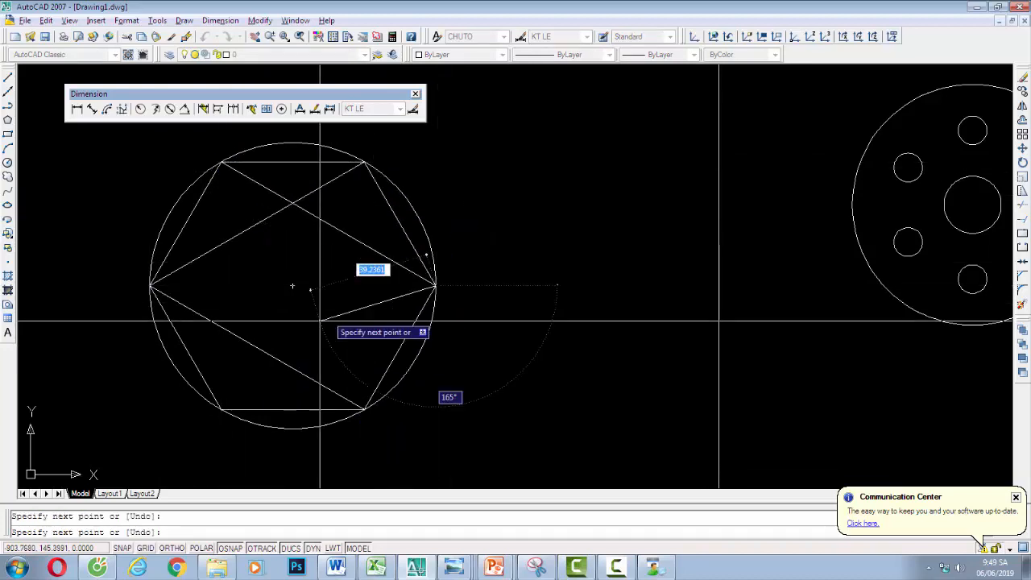
click(221, 410)
key(Return)
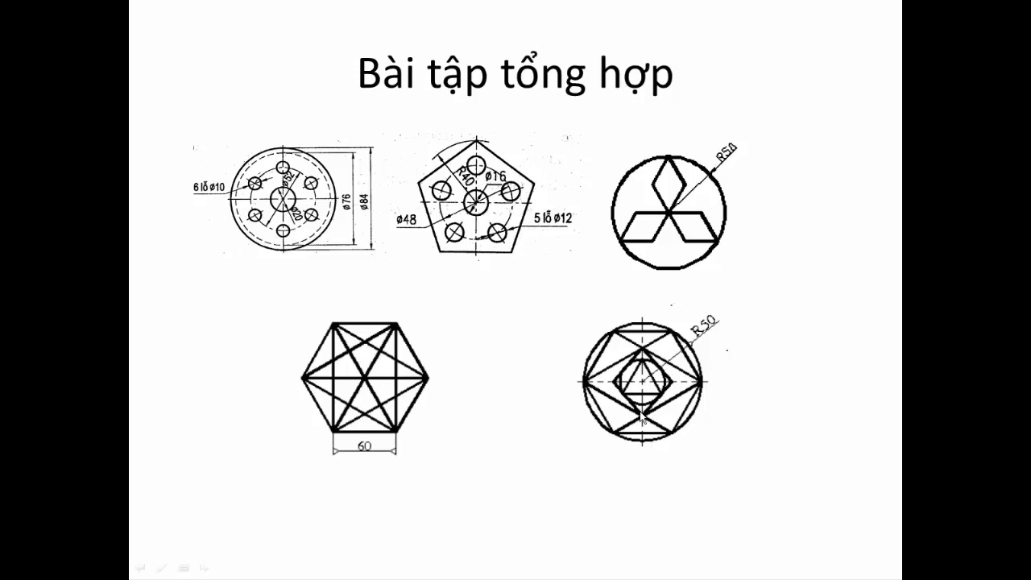
- Back in AutoCAD, draw two horizontal segments from the hexagon's left vertex to the circle's center and on to its right vertex
key(alt+Tab)
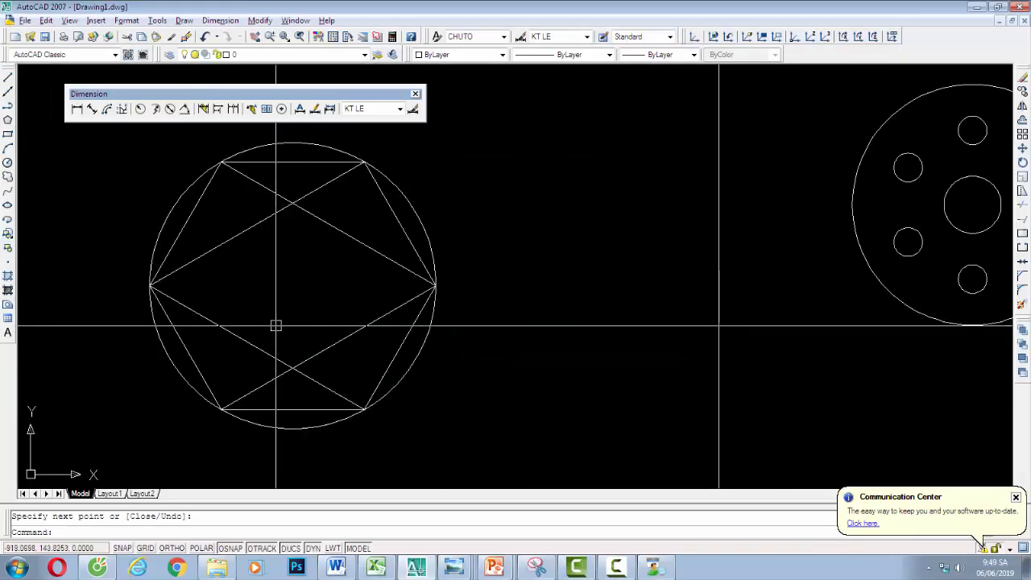
text(l)
key(Return)
click(151, 285)
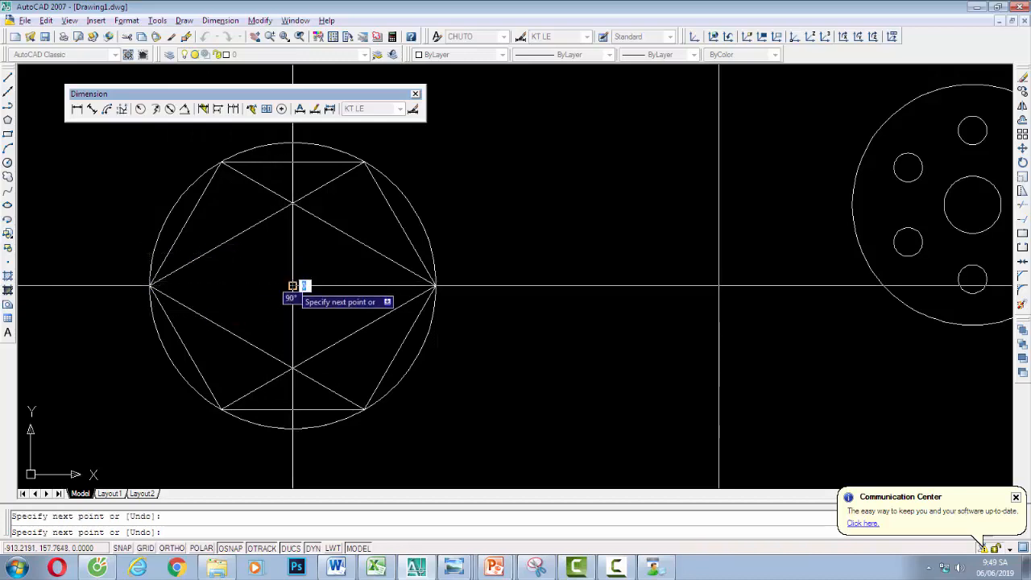
click(435, 285)
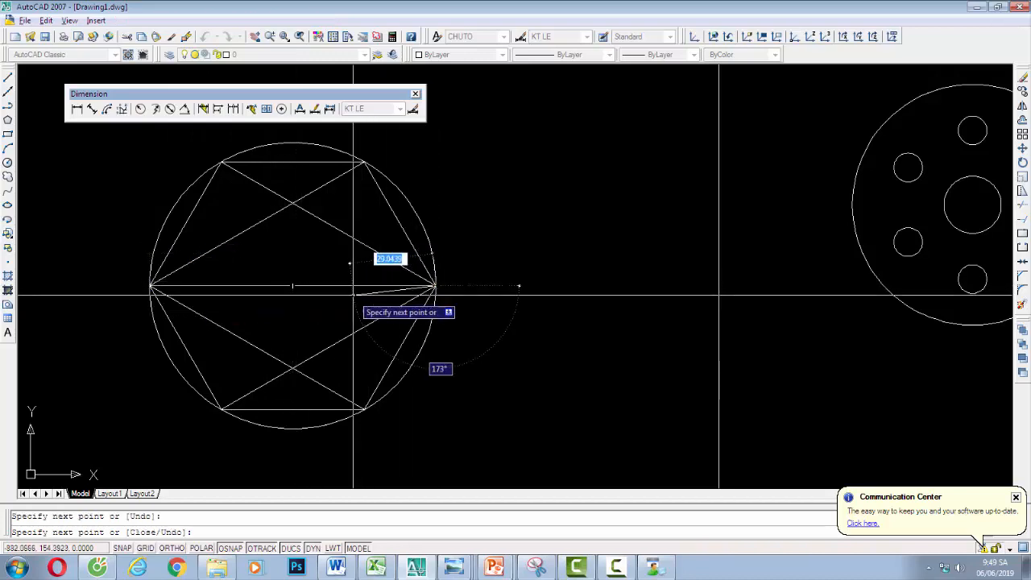
key(Return)
- Draw a closed rhombus through the upper and lower diagonal crossings and the midpoints of both horizontal segments, and erase those two segments
text(l)
key(Return)
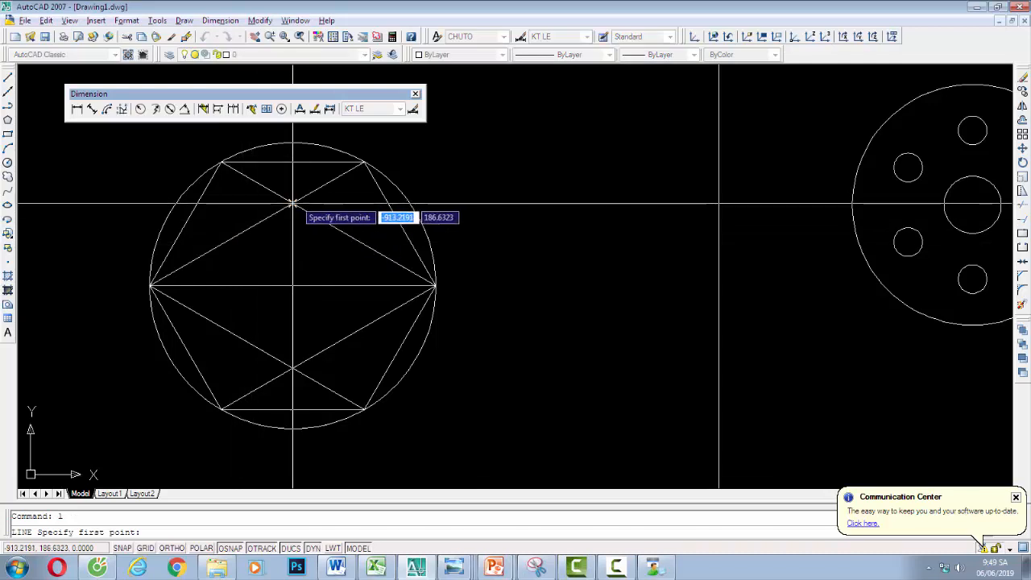
click(292, 203)
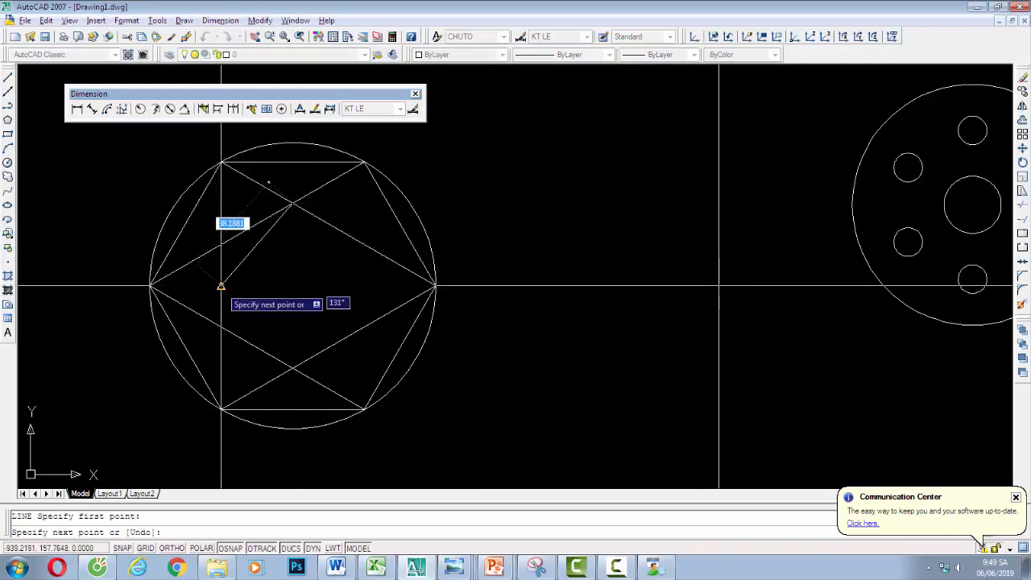
click(222, 285)
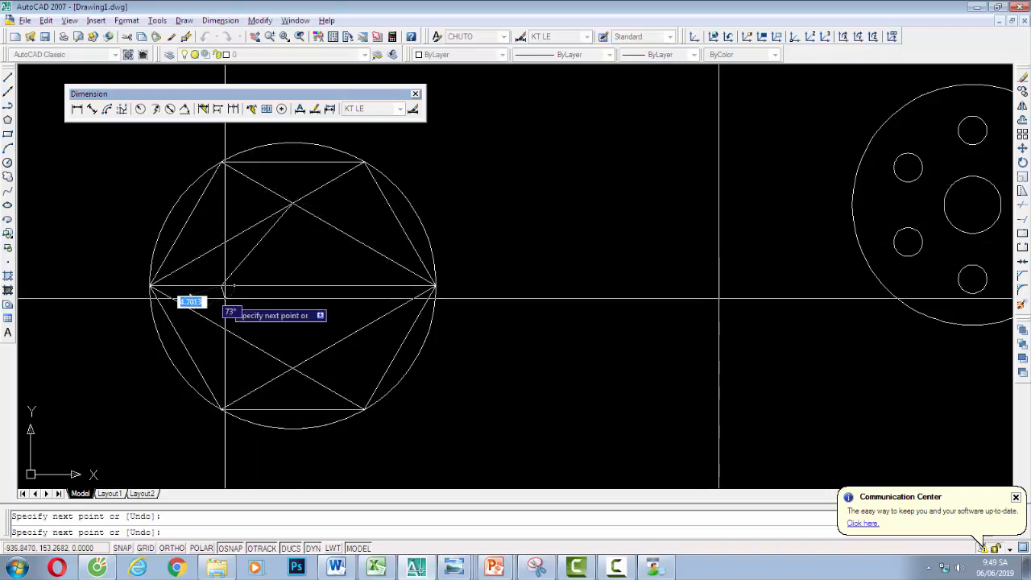
click(293, 367)
click(365, 287)
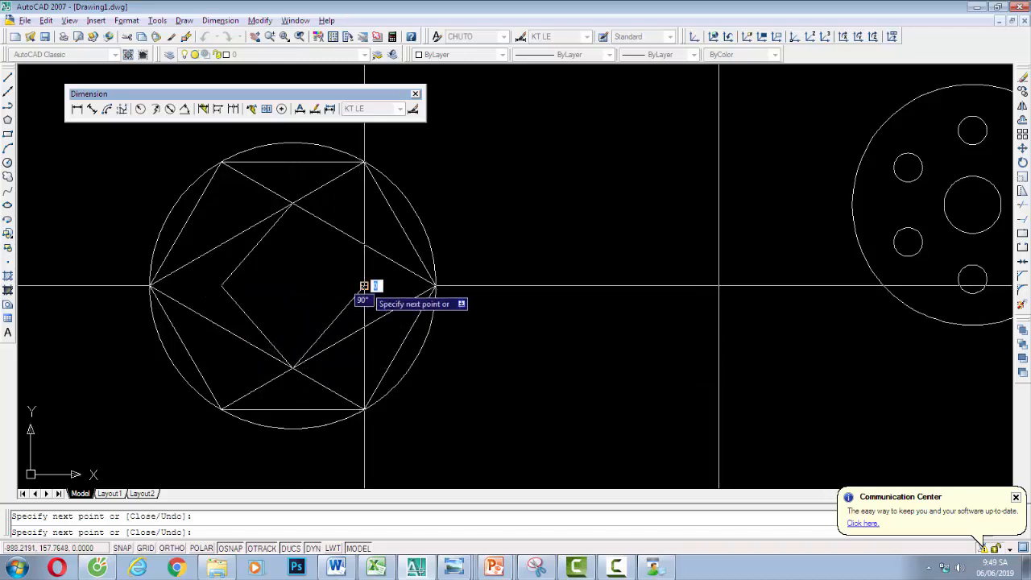
click(293, 204)
key(Return)
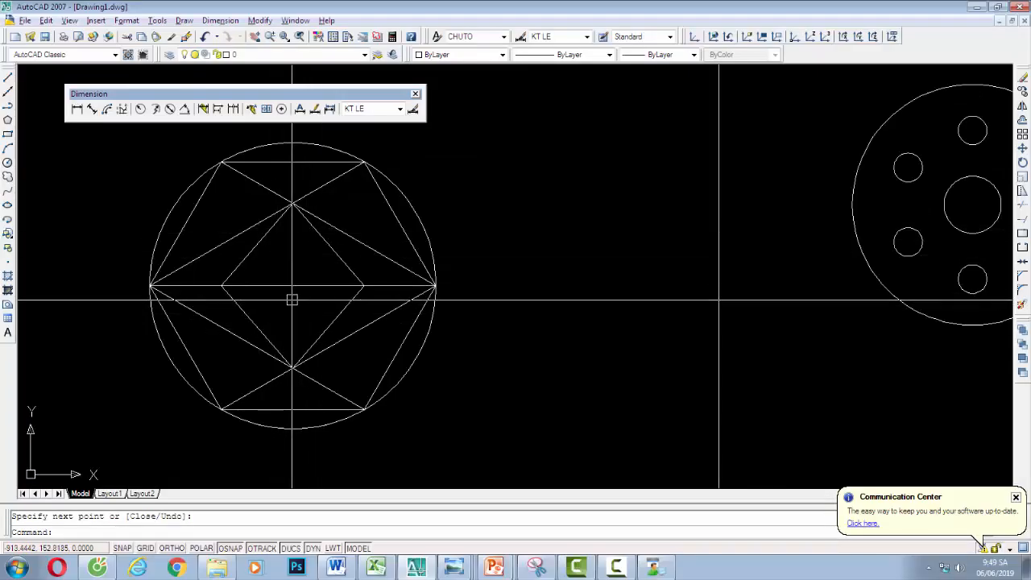
click(305, 287)
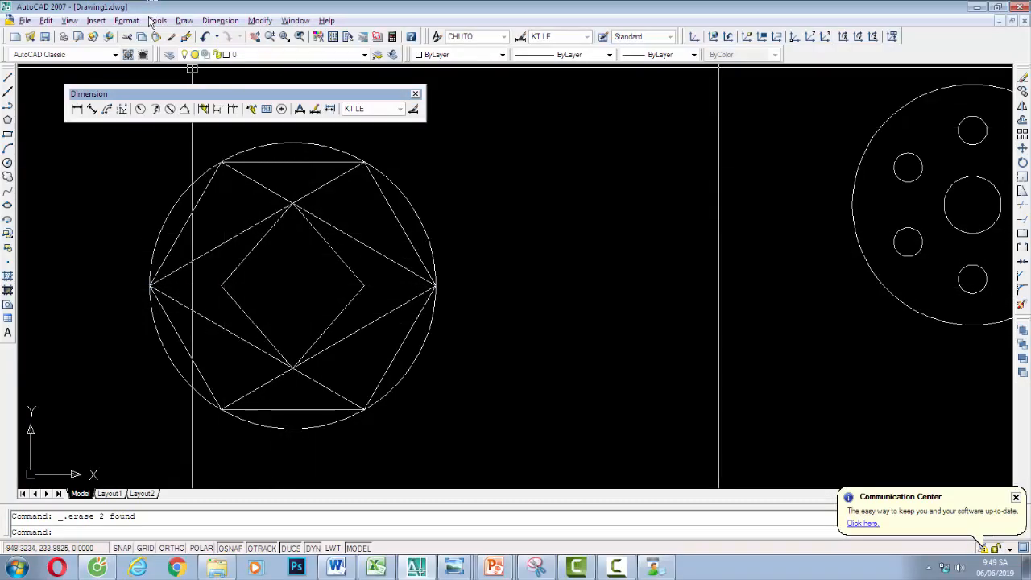
- Draw a circle inside the rhombus tangent to three of its sides
click(185, 20)
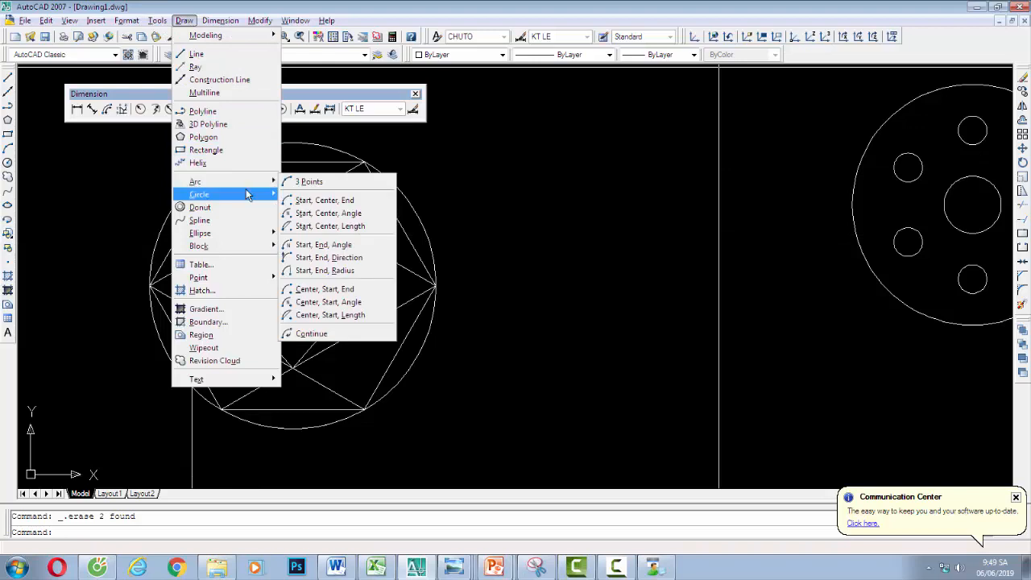
mouse_move(280, 198)
click(319, 271)
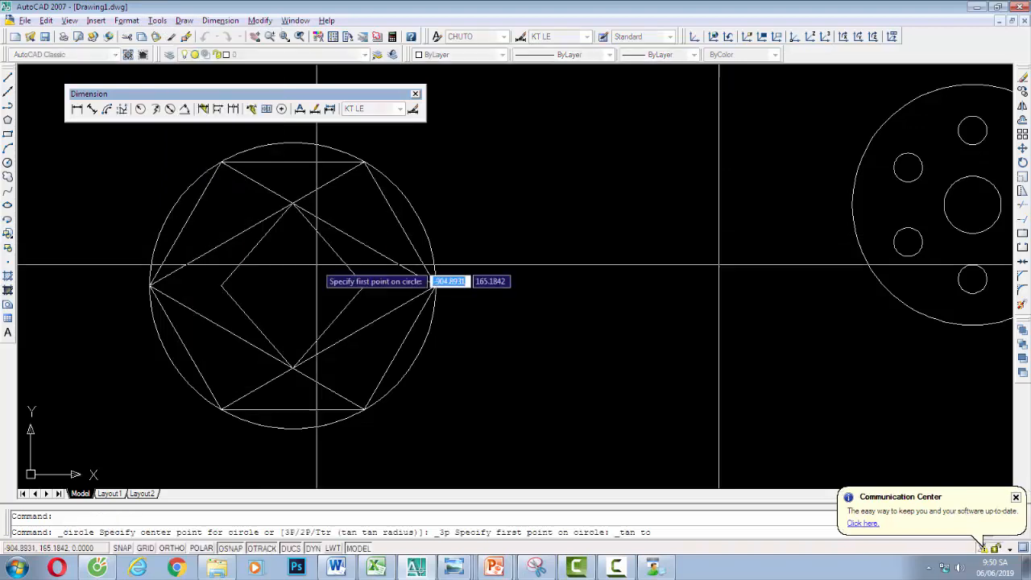
click(339, 280)
click(346, 299)
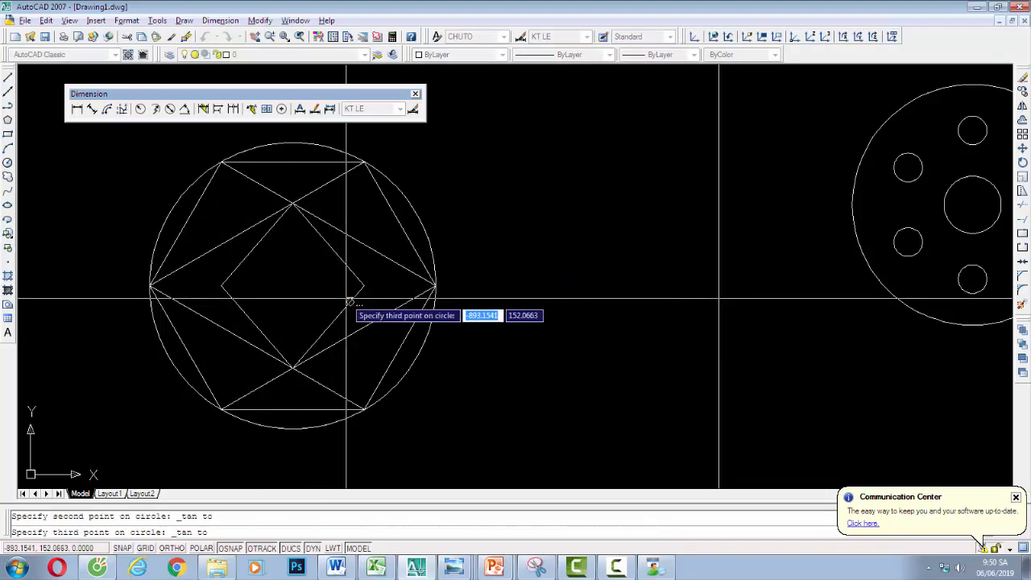
click(266, 334)
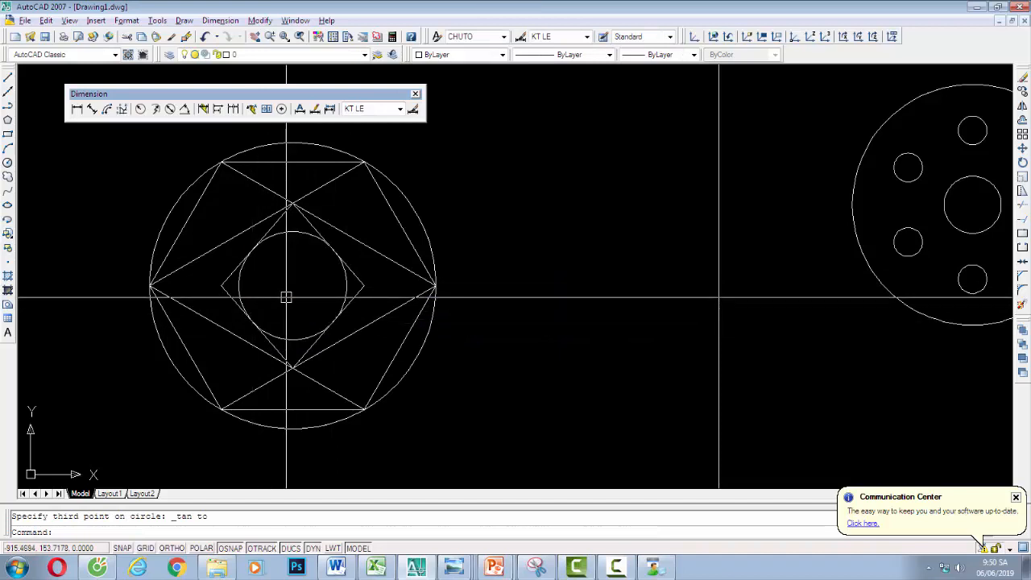
- Check the exercise slide and, back in AutoCAD, draw a 3-sided polygon centered and inscribed in the inner circle, one vertex at its top quadrant
key(alt+Tab)
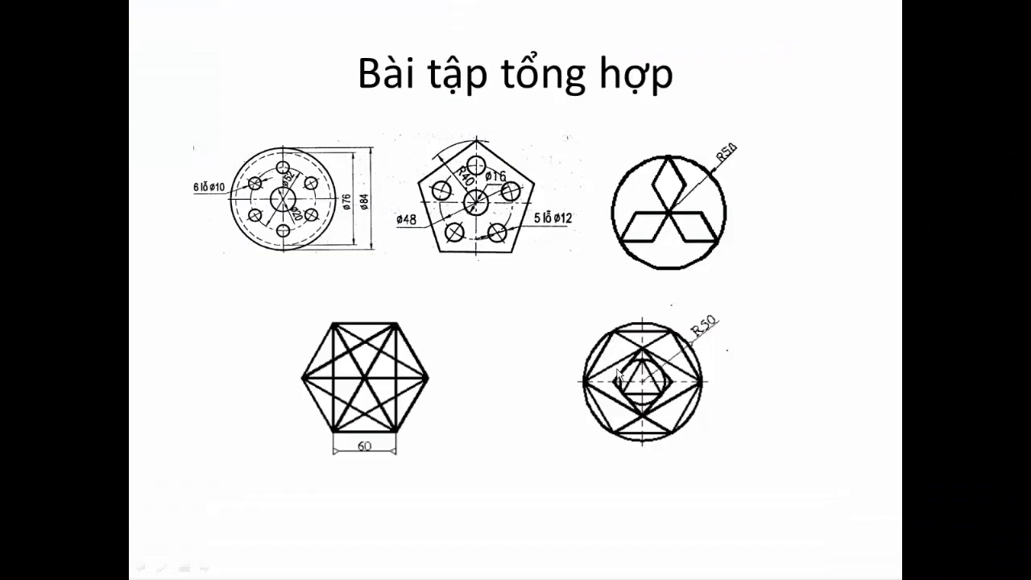
key(alt+Tab)
text(p)
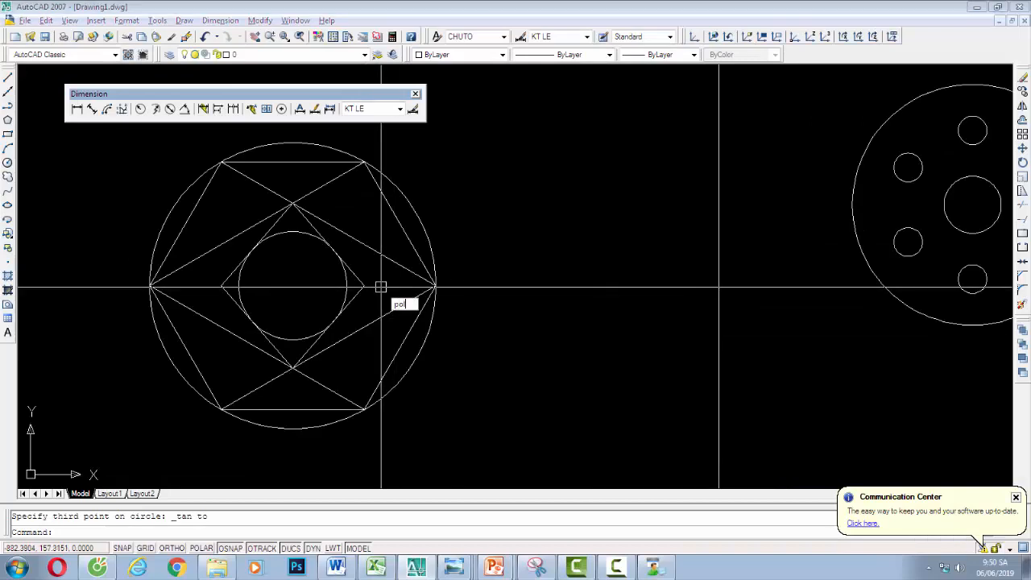
key(Return)
text(3)
key(Return)
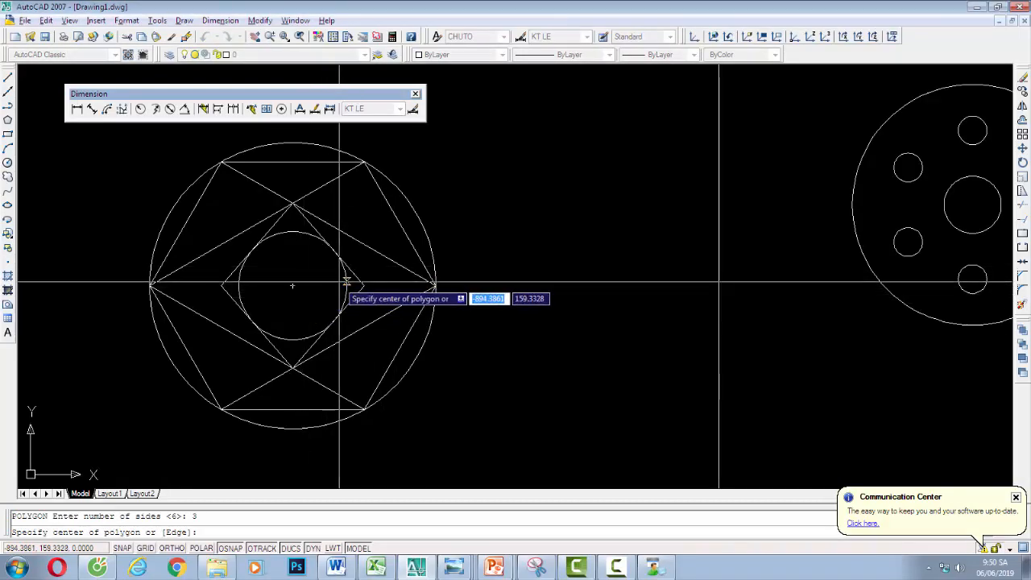
click(293, 286)
text(i)
key(Return)
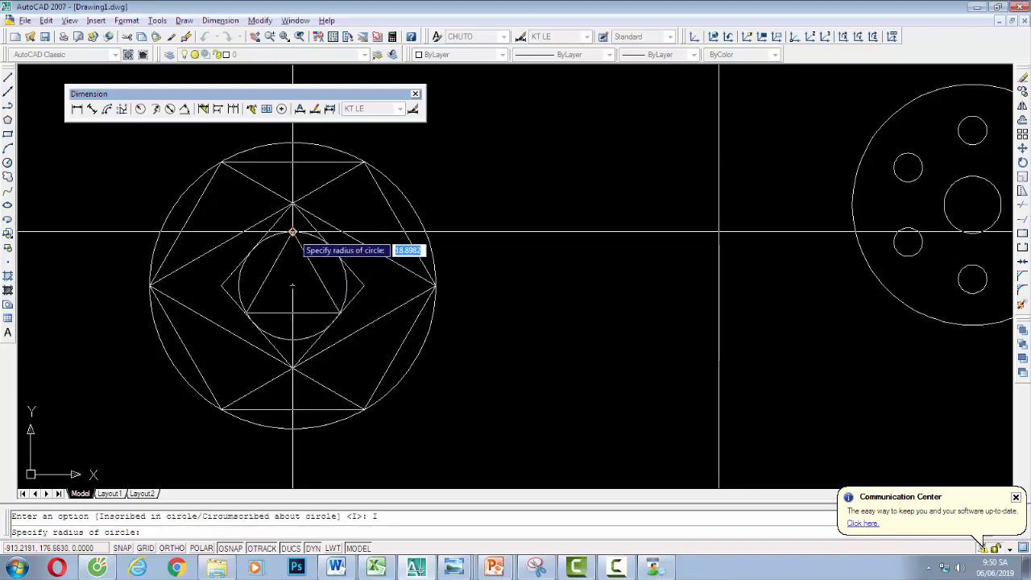